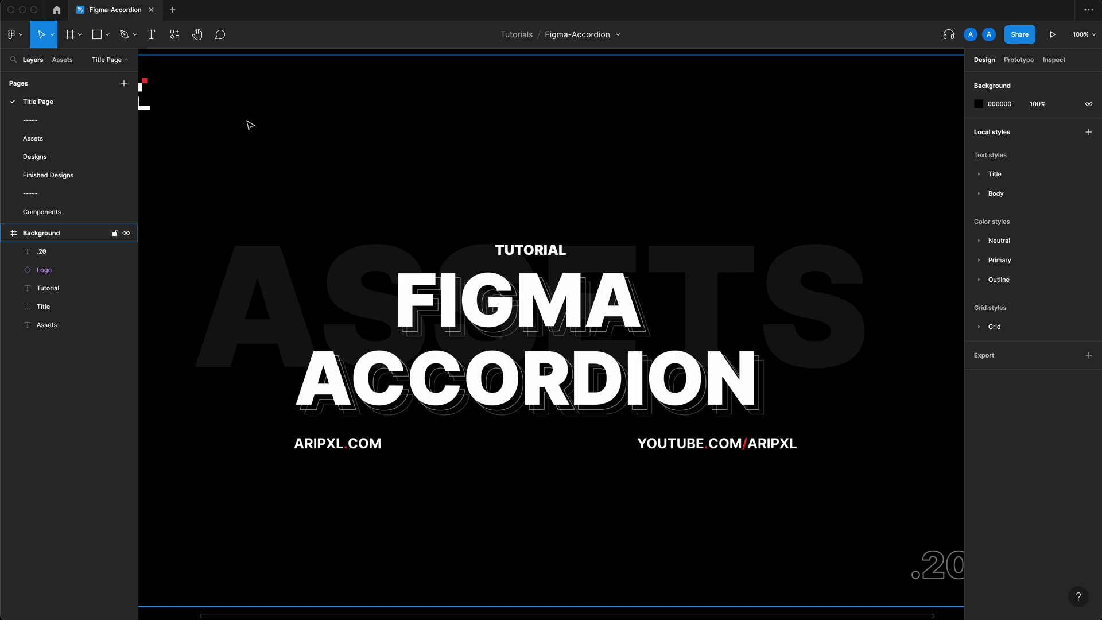
pyautogui.press('super+backslash')
pyautogui.press('-')
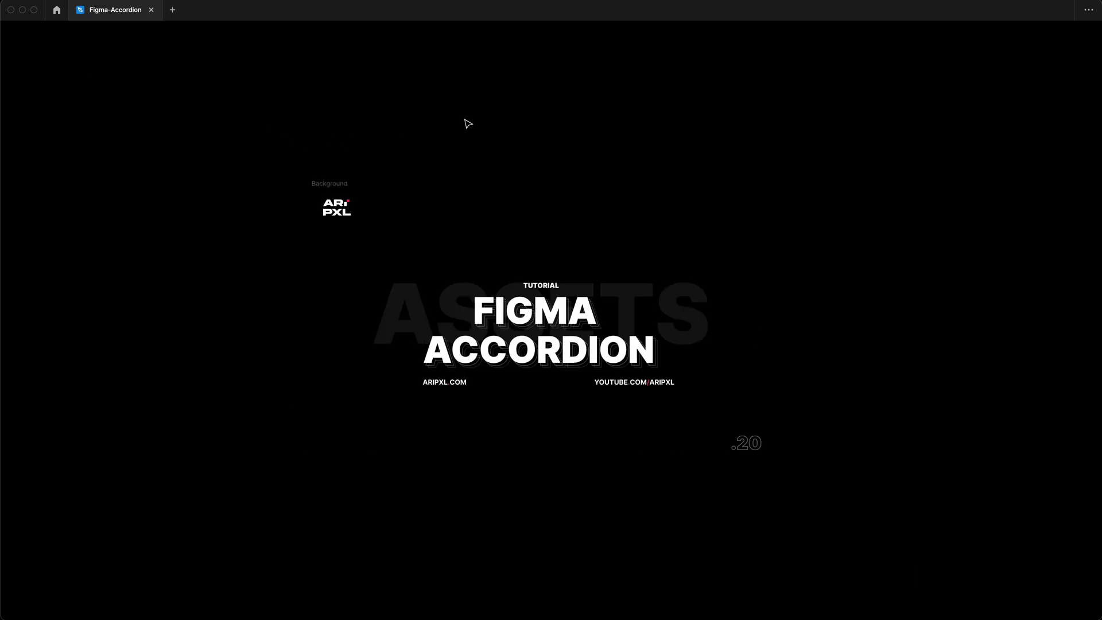
pyautogui.hotkey('shift', '0')
pyautogui.press('super+backslash')
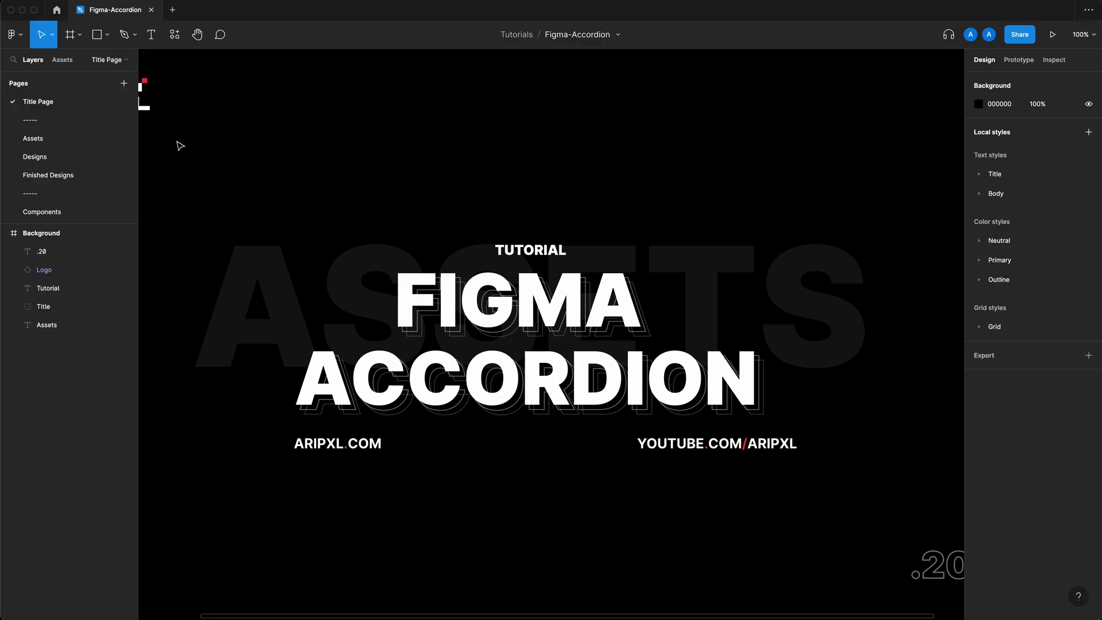
# Open the Assets page and examine the colour palette along with the Neutral, Primary and Outline colour styles
pyautogui.click(75, 138)
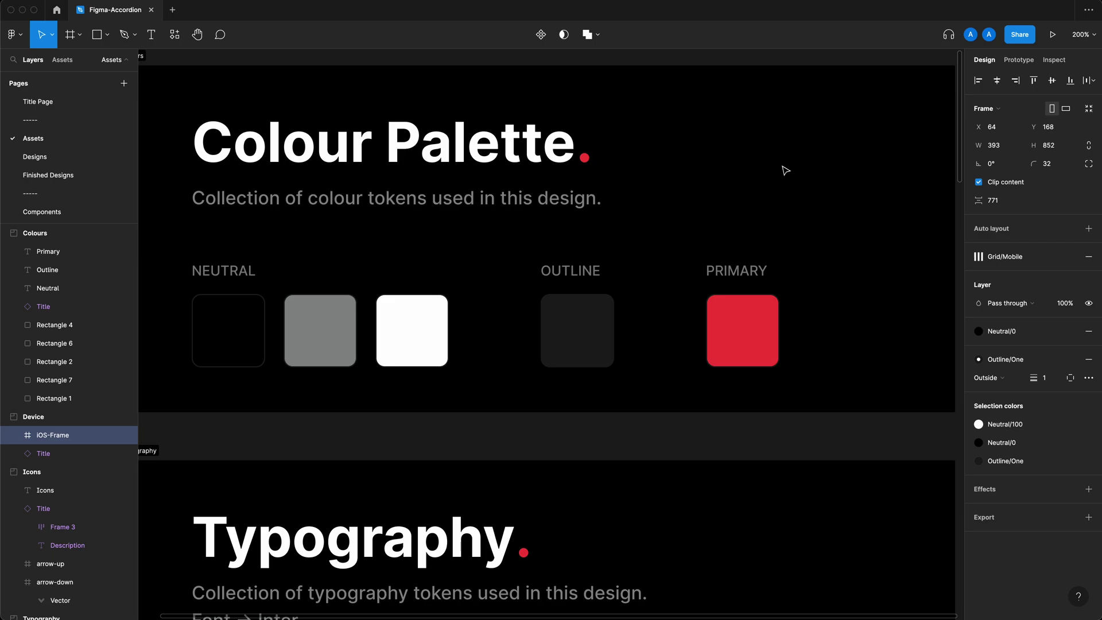
pyautogui.scroll(2, 786, 171)
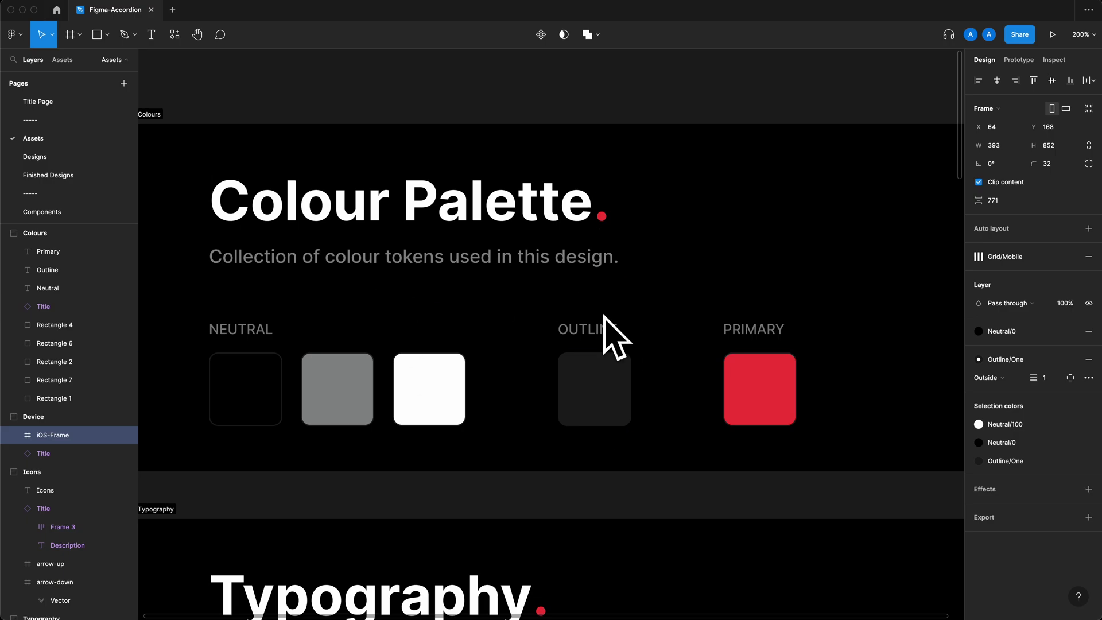
pyautogui.click(854, 329)
pyautogui.scroll(-1, 855, 329)
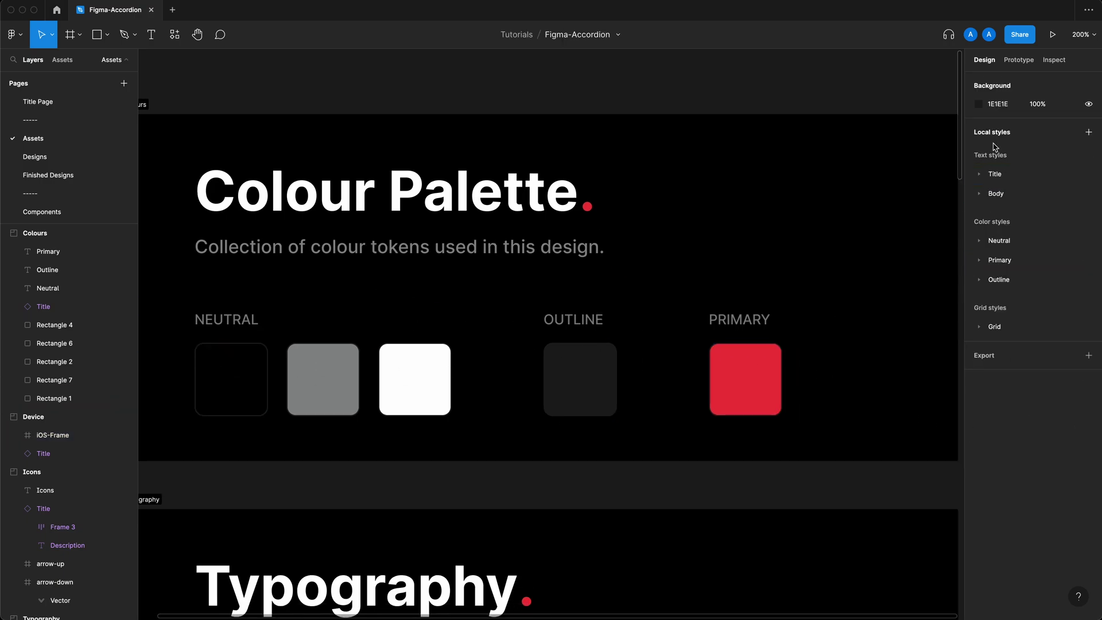
pyautogui.click(982, 241)
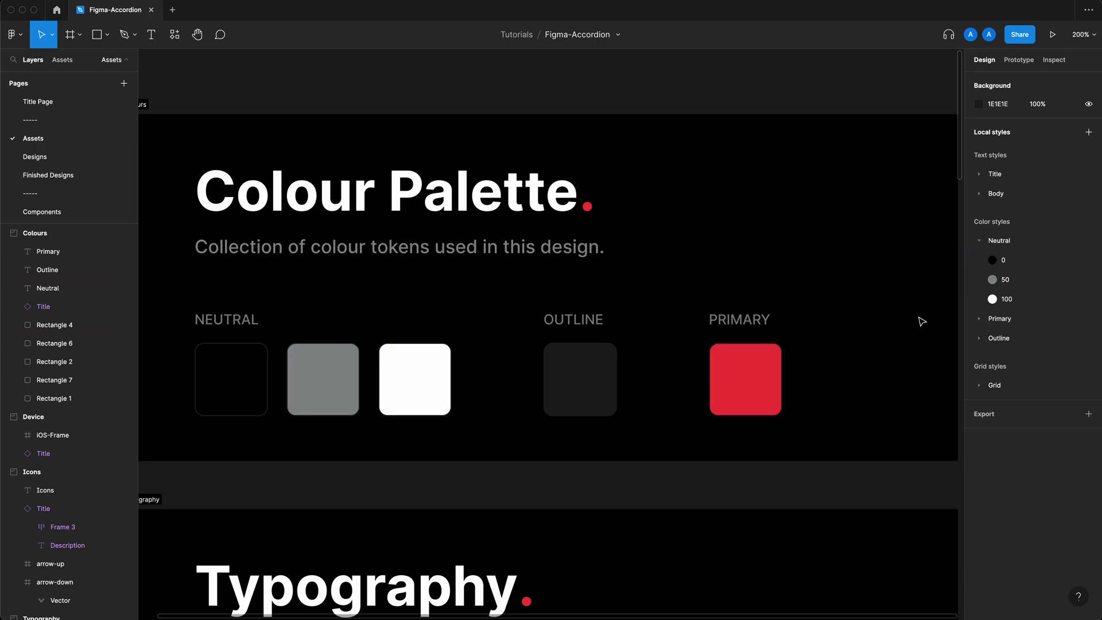
pyautogui.click(981, 241)
pyautogui.click(982, 260)
pyautogui.click(982, 260)
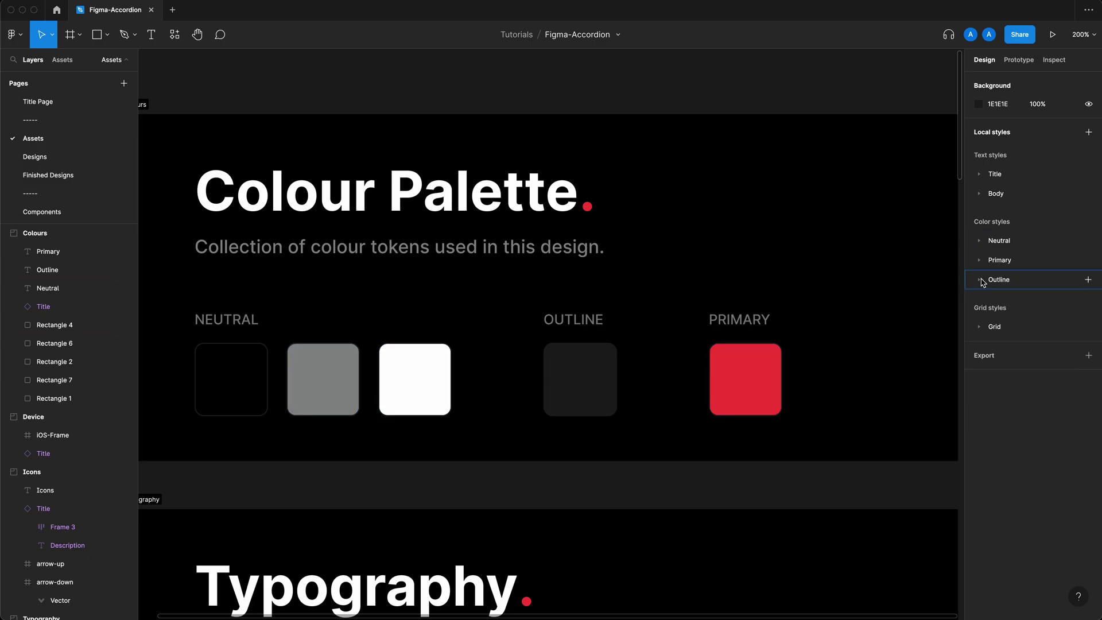
pyautogui.click(981, 280)
pyautogui.click(980, 280)
# Examine the Typography section and the Title and Body text styles
pyautogui.scroll(-5, 628, 311)
pyautogui.click(628, 312)
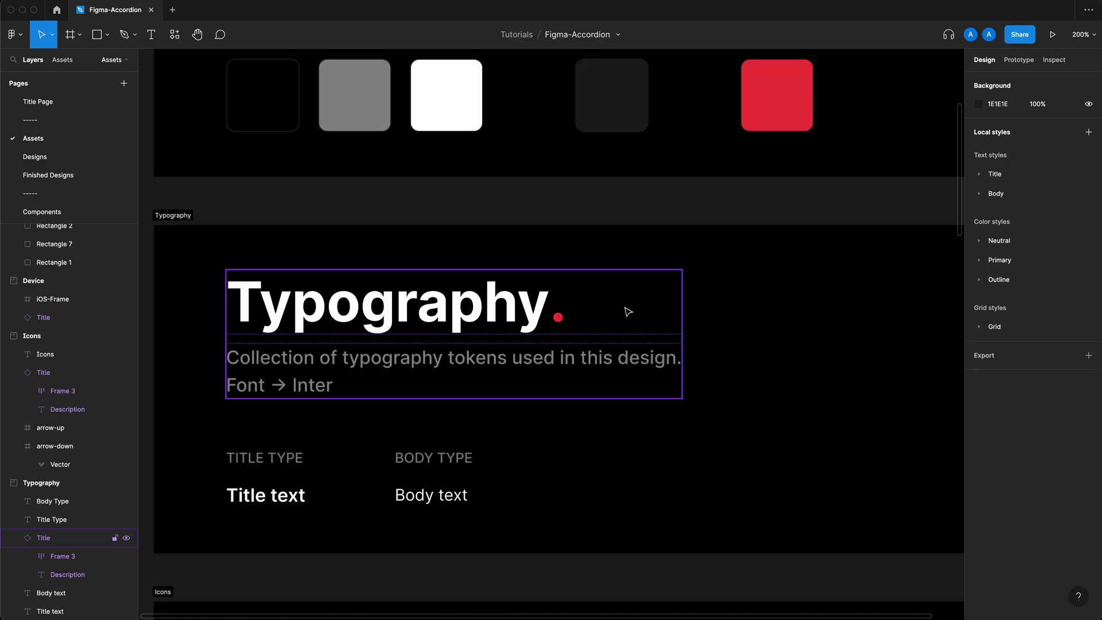
pyautogui.hscroll(1, 689, 258)
pyautogui.click(755, 214)
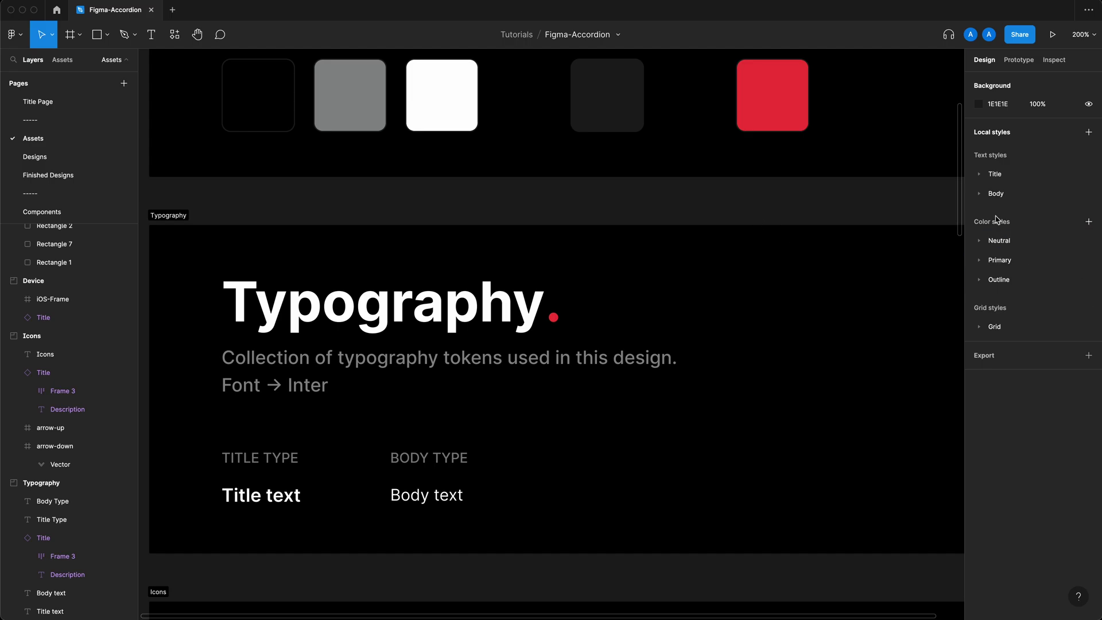
pyautogui.click(1000, 174)
pyautogui.click(1021, 213)
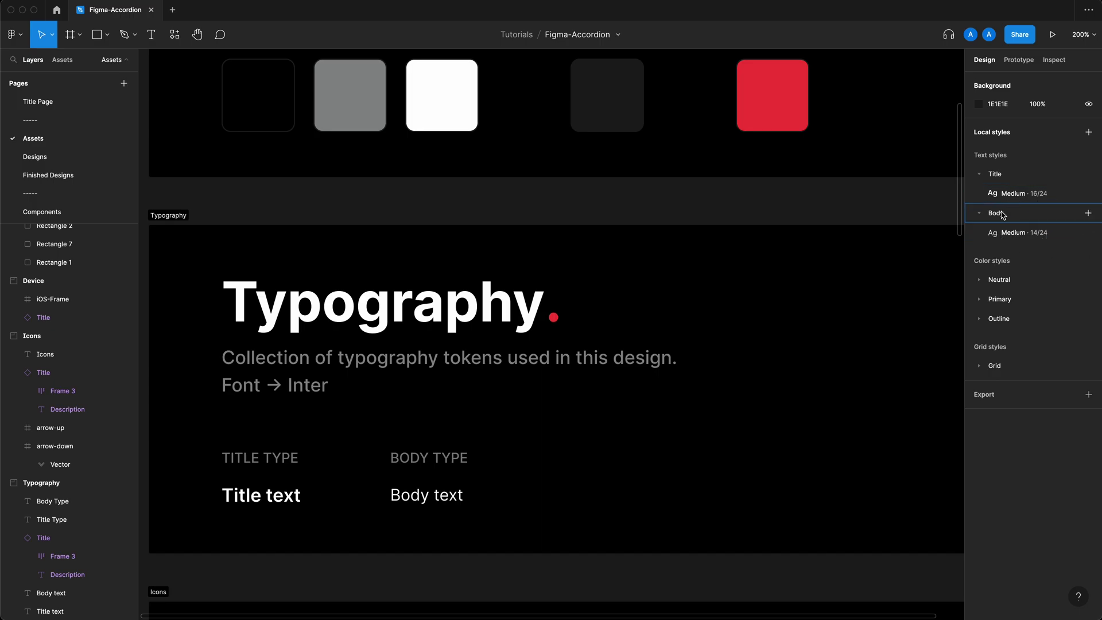
pyautogui.click(981, 214)
# Look through the Iconography section and the full iOS device frame on the Assets page
pyautogui.scroll(-5, 653, 234)
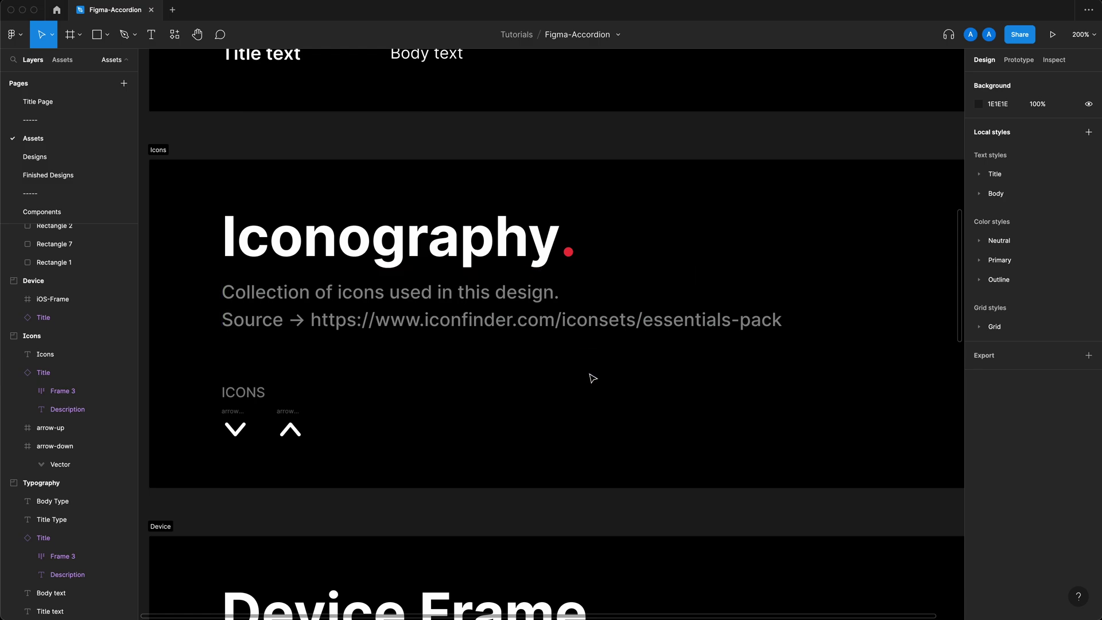
pyautogui.scroll(-7, 591, 385)
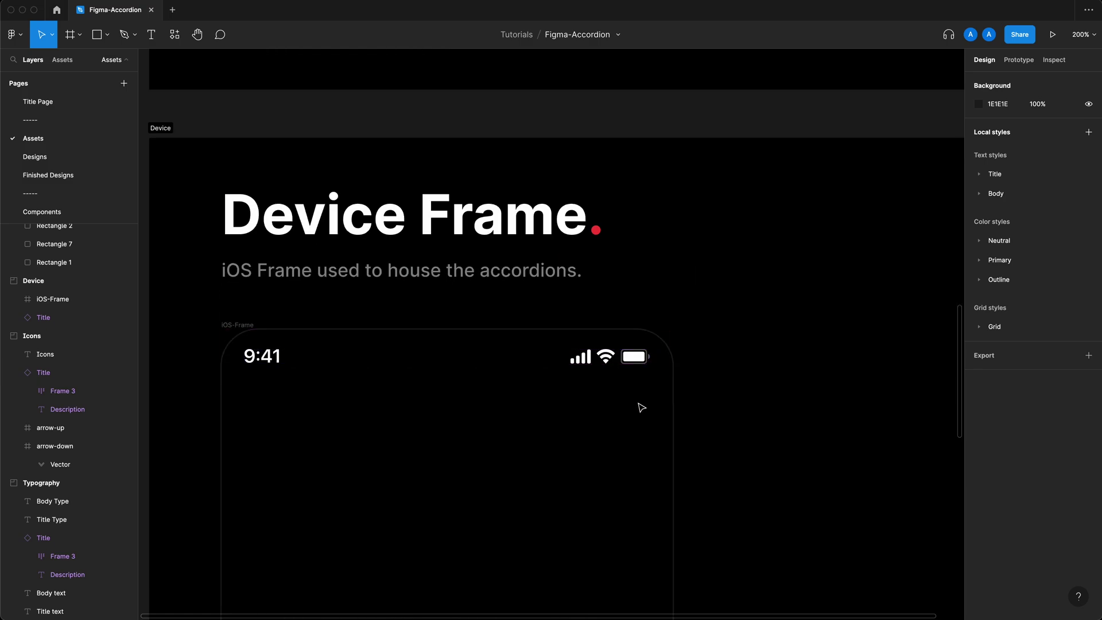
pyautogui.hotkey('shift', '0')
pyautogui.scroll(-4, 652, 406)
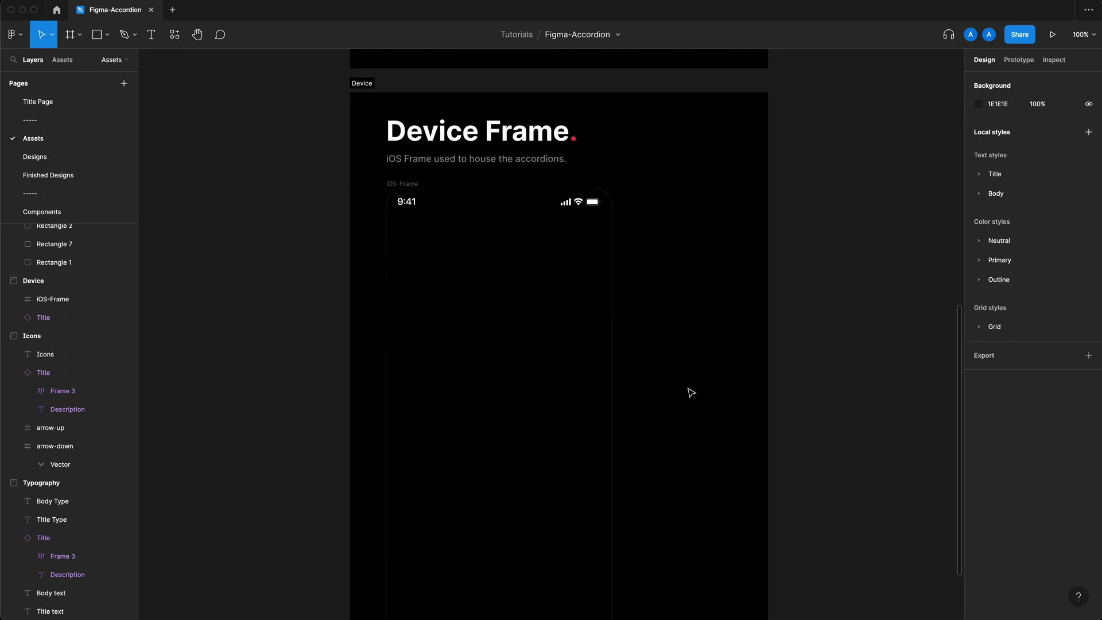
pyautogui.scroll(-2, 691, 393)
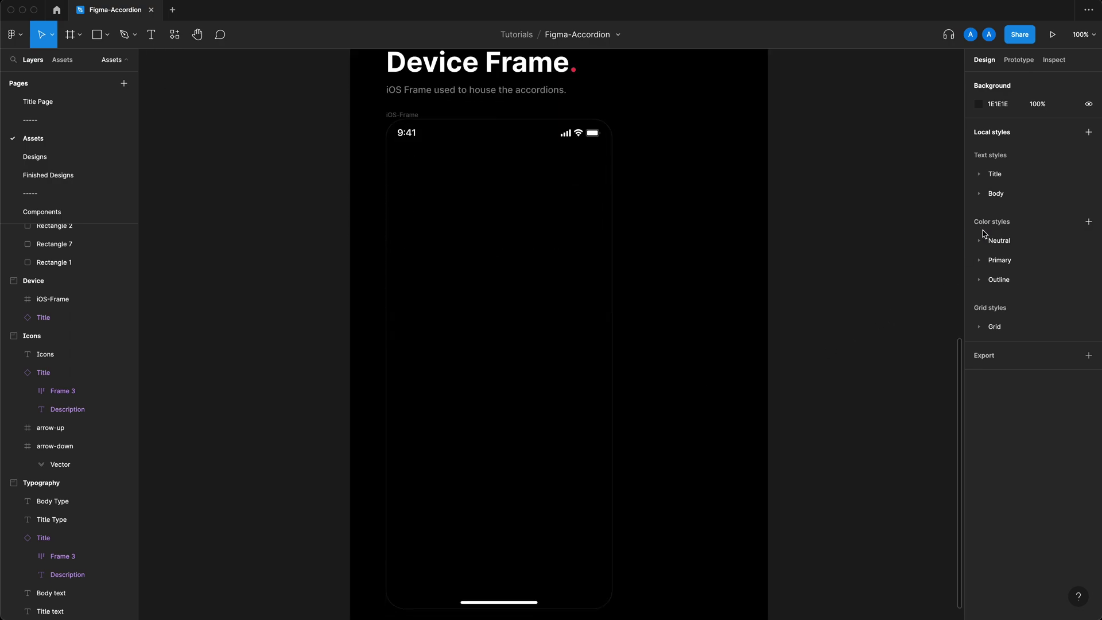
# Expand the Grid styles and toggle the layout grids on the iOS device frame on and off
pyautogui.click(982, 326)
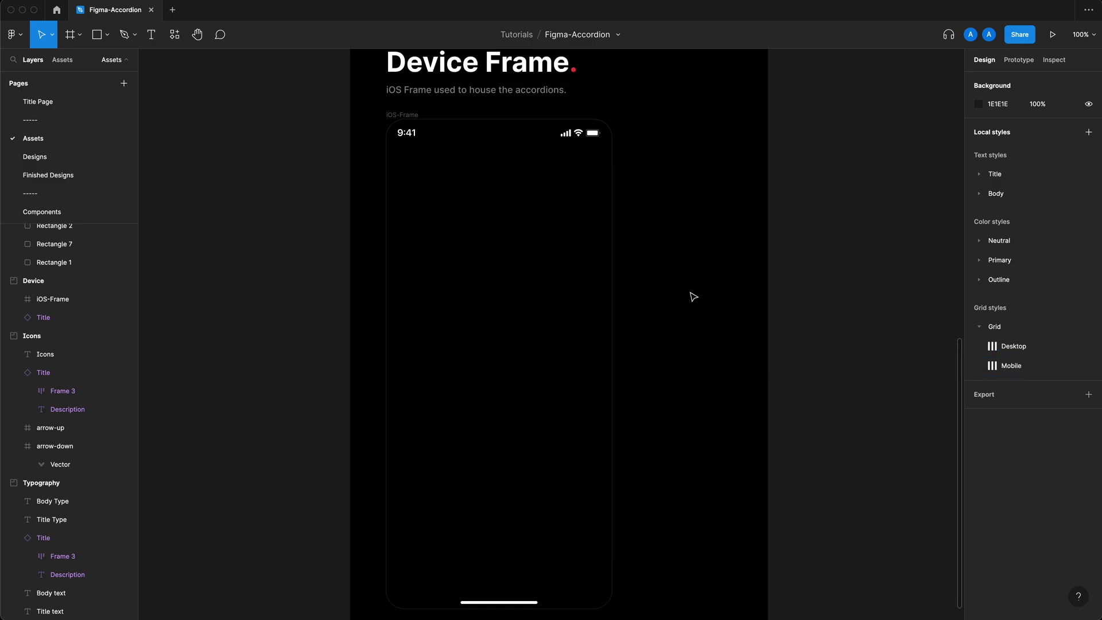
pyautogui.hotkey('ctrl', 'g')
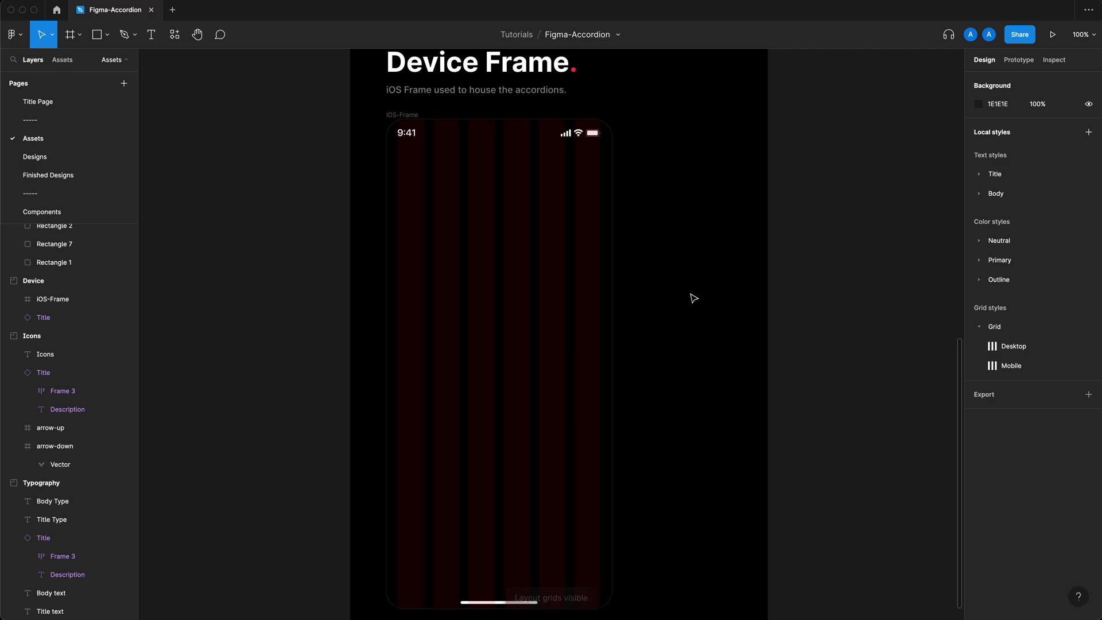
pyautogui.hotkey('ctrl', 'g')
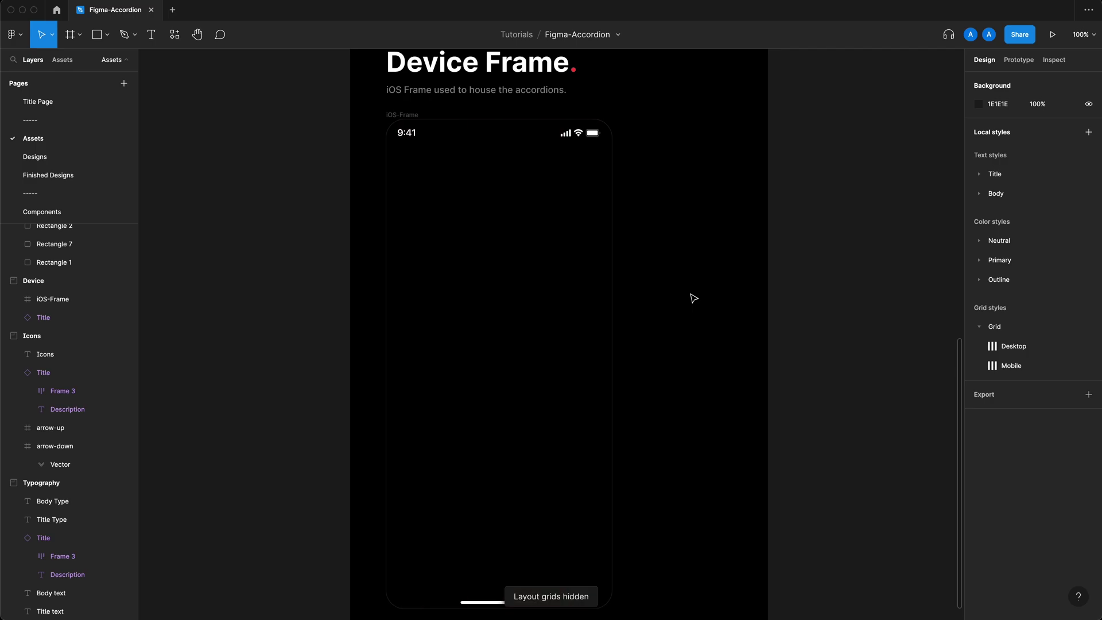
pyautogui.hotkey('ctrl', 'g')
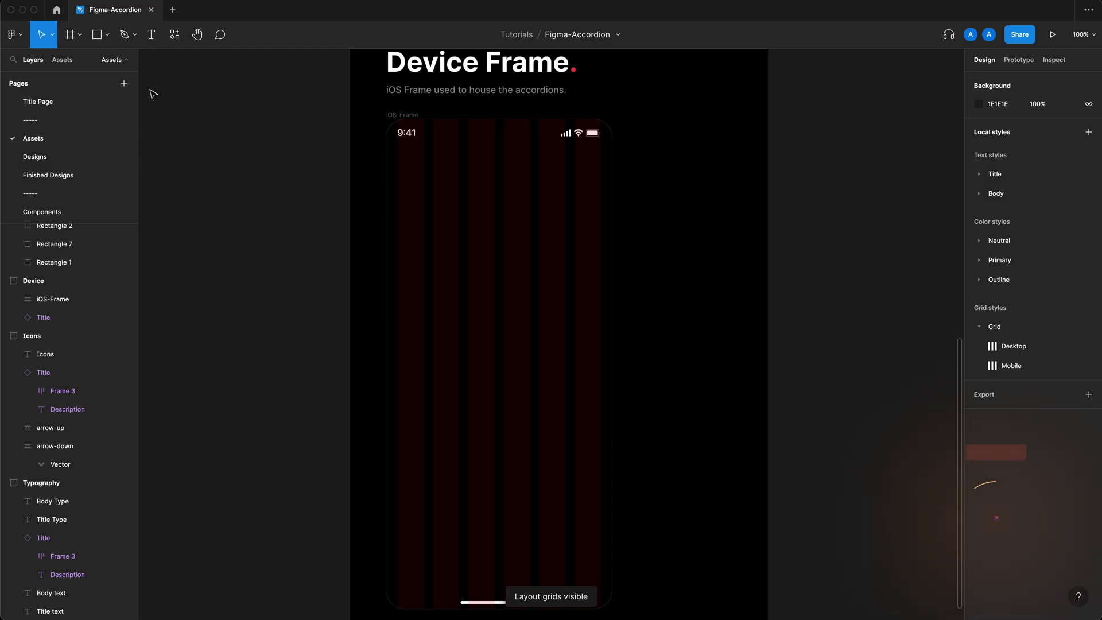
pyautogui.click(23, 38)
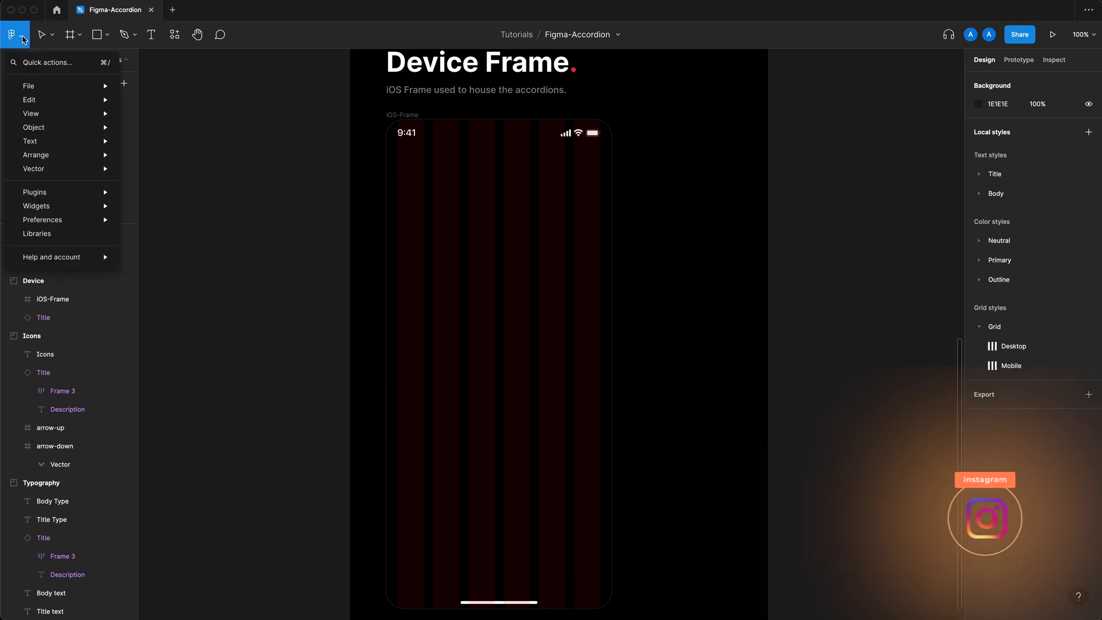
pyautogui.moveTo(86, 112)
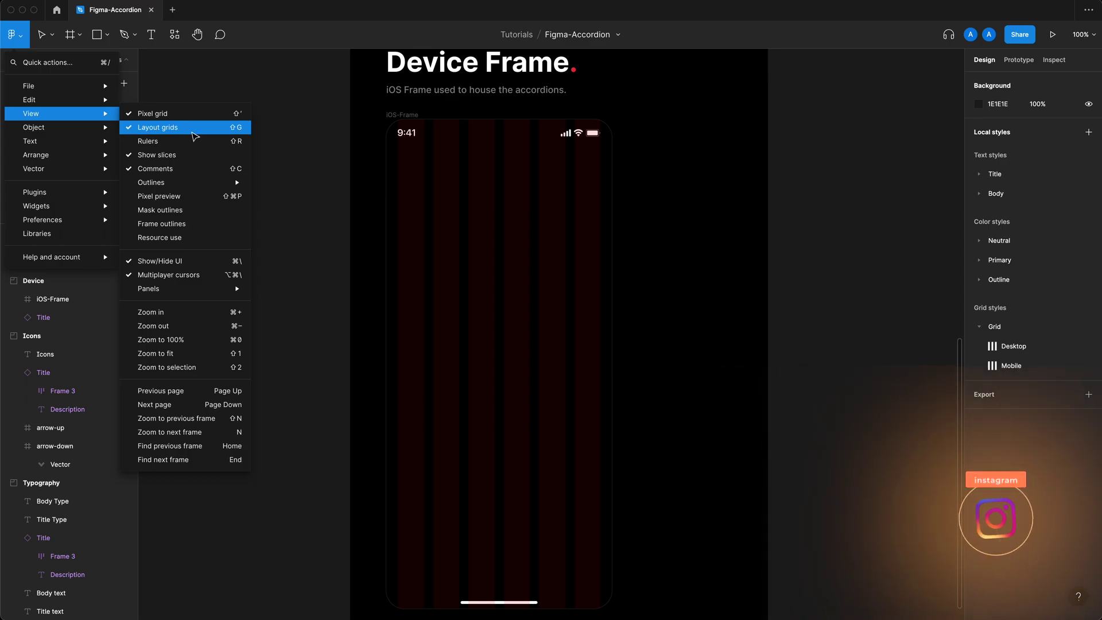
pyautogui.click(193, 133)
pyautogui.scroll(6, 677, 290)
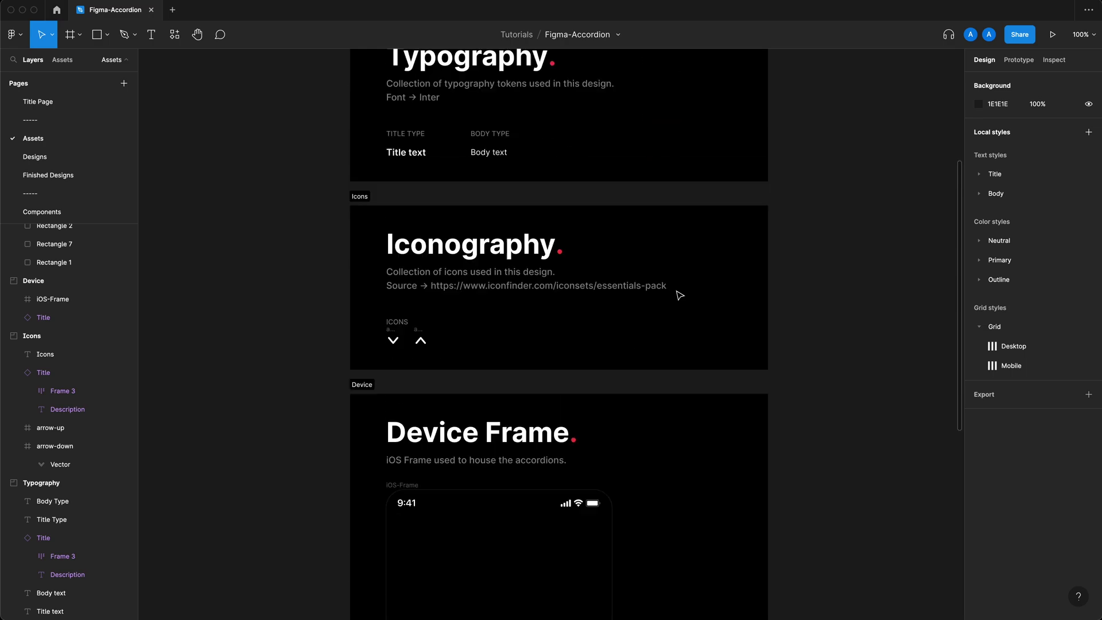
pyautogui.scroll(-7, 678, 293)
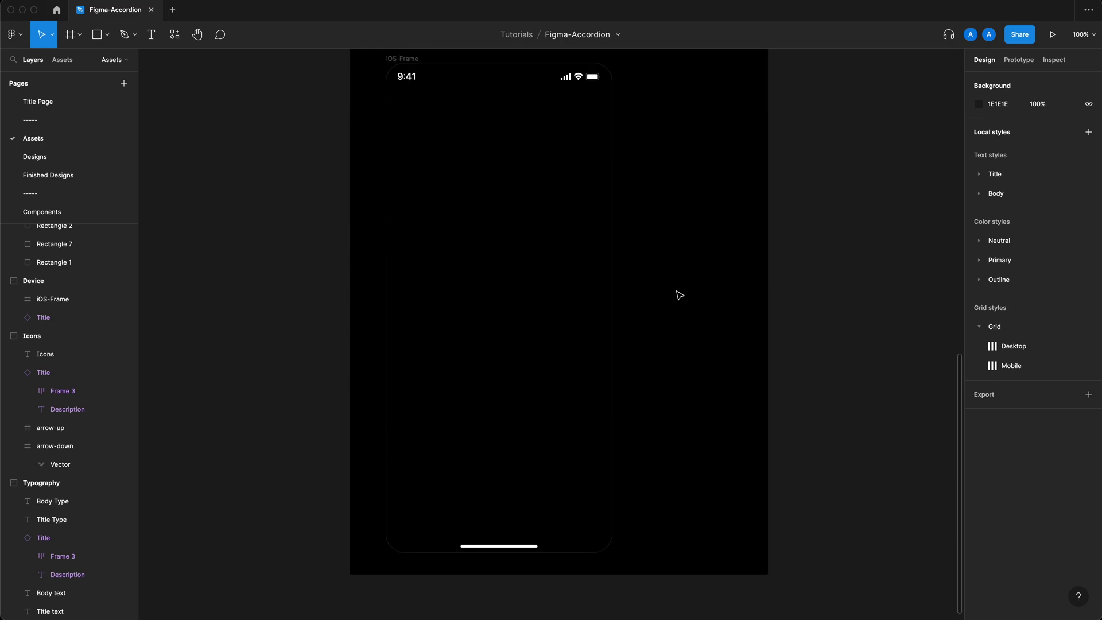
pyautogui.scroll(2, 679, 295)
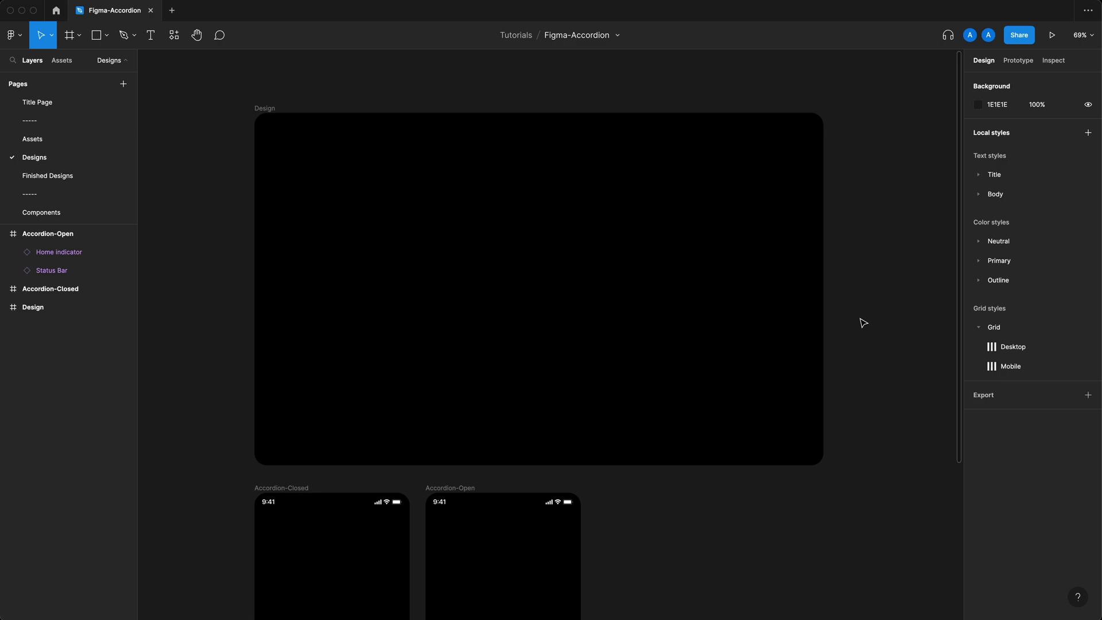
# Add a text layer reading "Title" inside the Design frame, at about X 355, Y 270
pyautogui.click(445, 235)
pyautogui.click(246, 224)
pyautogui.moveTo(232, 201); pyautogui.dragTo(244, 226)
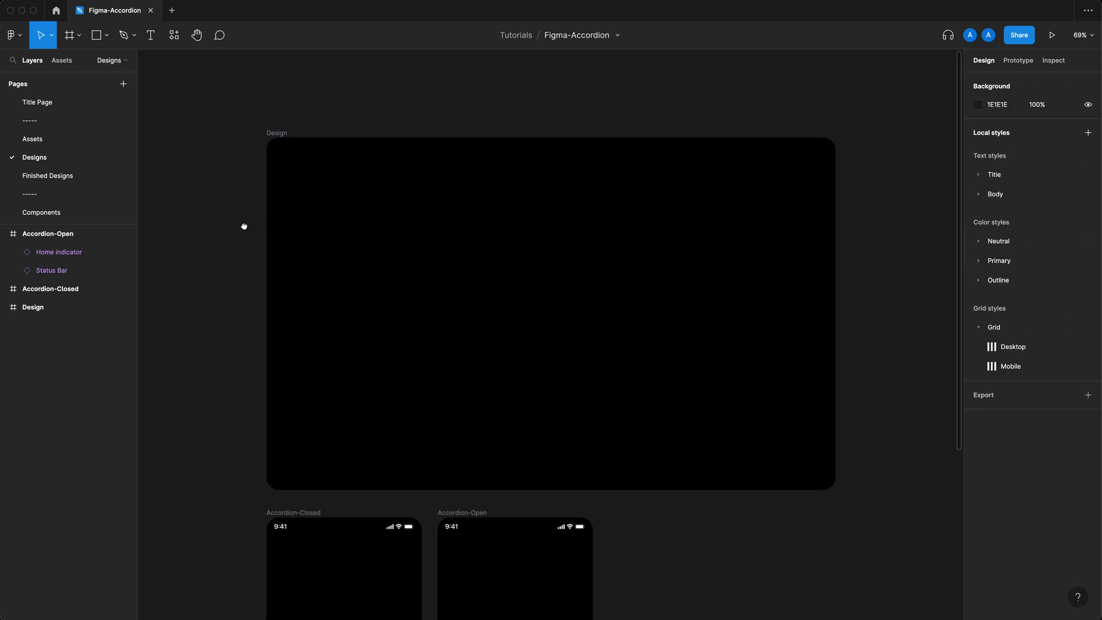
pyautogui.press('+')
pyautogui.press('+')
pyautogui.moveTo(268, 266); pyautogui.dragTo(381, 256)
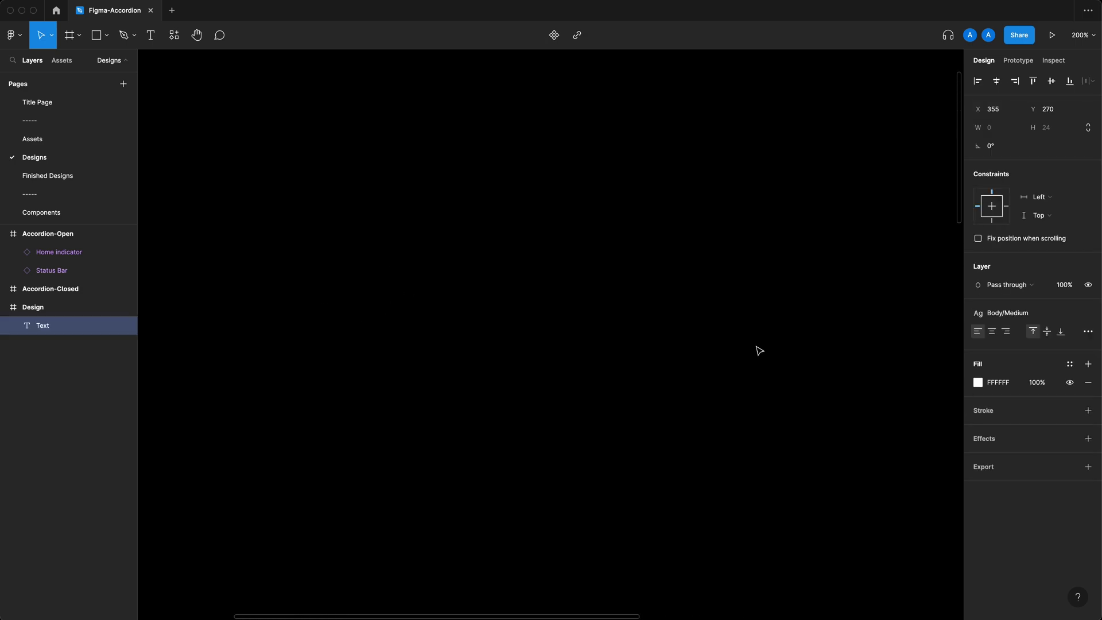
pyautogui.write('Title')
pyautogui.press('Escape')
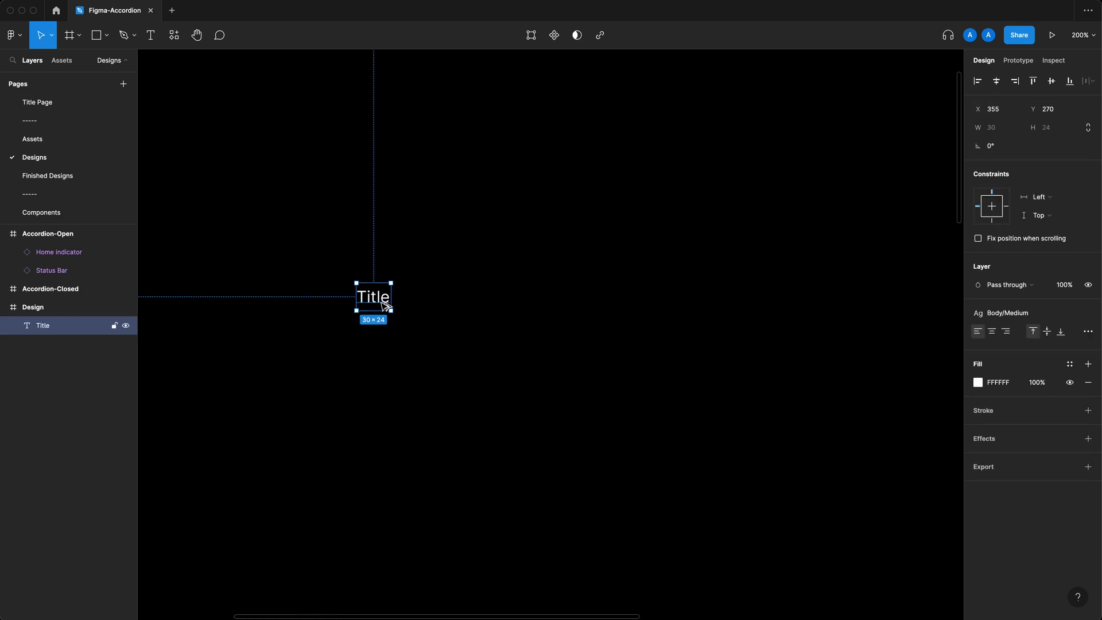
# Duplicate the Title text about 34 px below the original and change the copy to "Body section"
pyautogui.moveTo(383, 306); pyautogui.dragTo(384, 345)
pyautogui.press('Return')
pyautogui.write('Body')
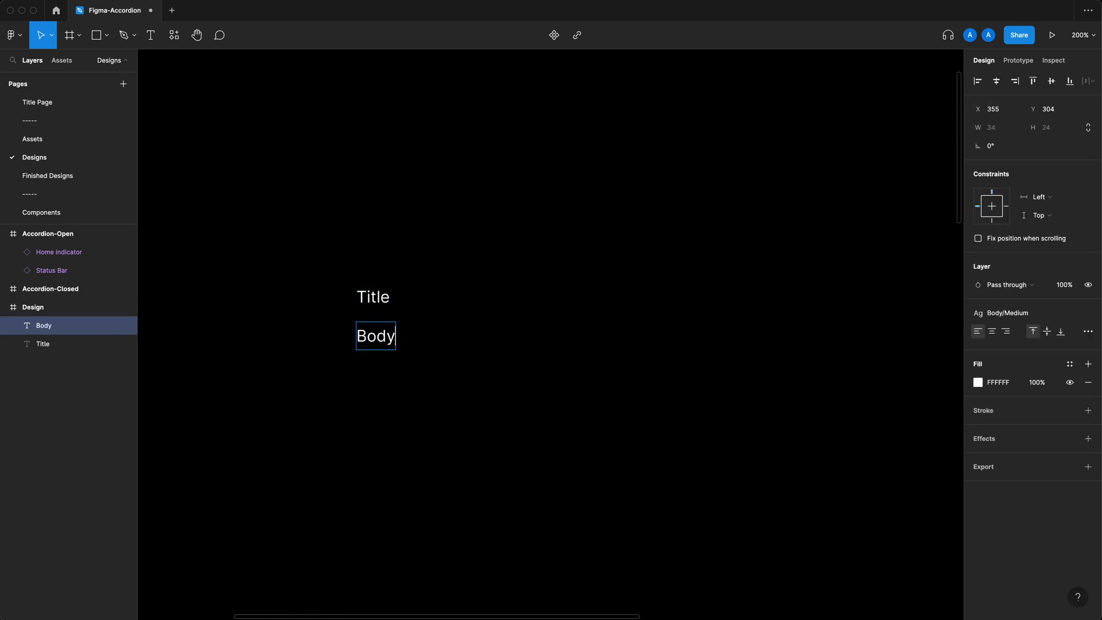
pyautogui.write(' section')
pyautogui.press('Escape')
# Detach the Title text's current text style and apply the Title/Medium 16/24 style to it
pyautogui.moveTo(472, 275); pyautogui.dragTo(292, 314)
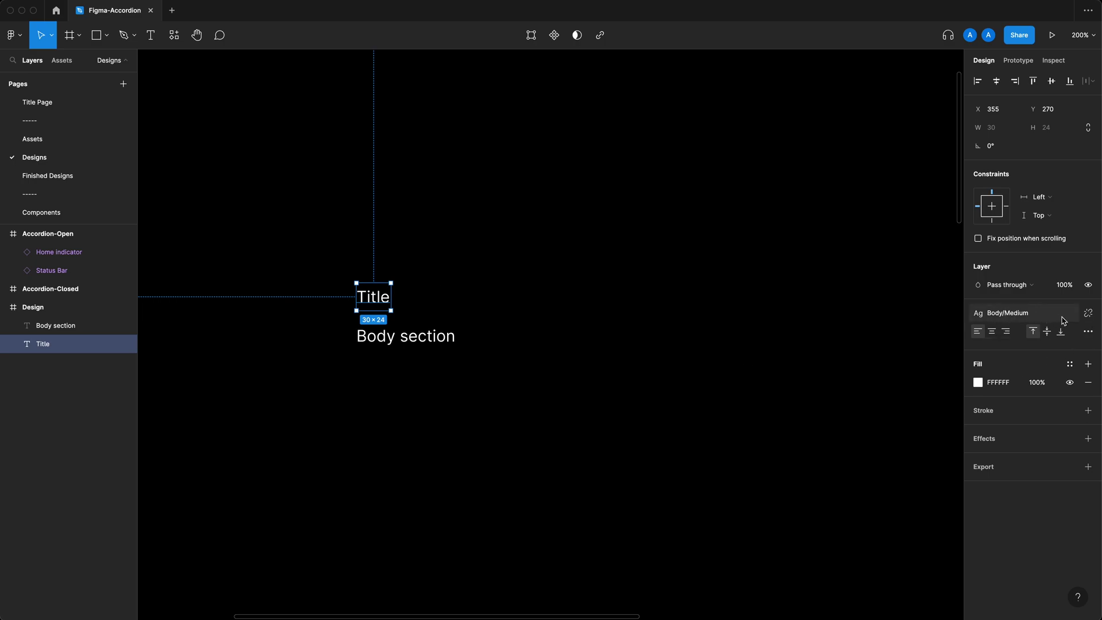
pyautogui.click(1089, 314)
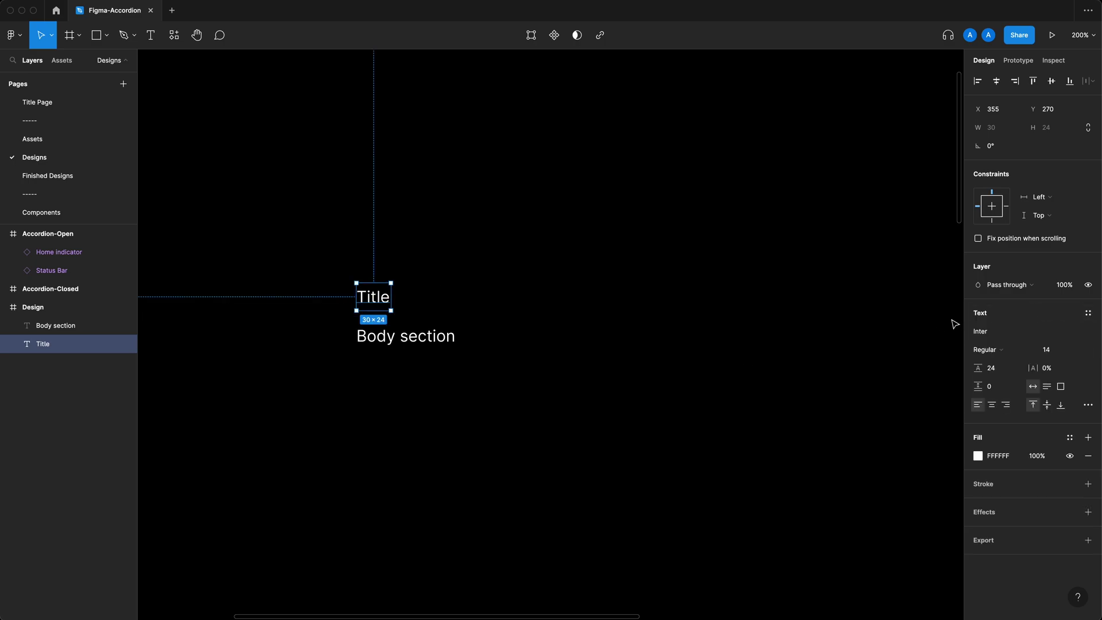
pyautogui.click(1089, 315)
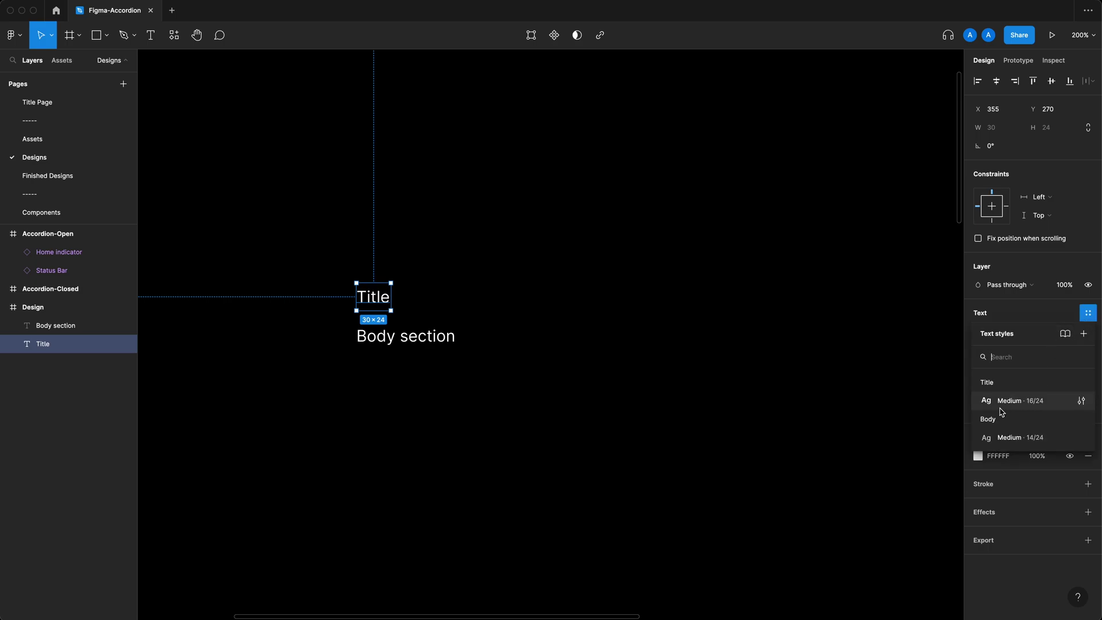
pyautogui.click(1034, 400)
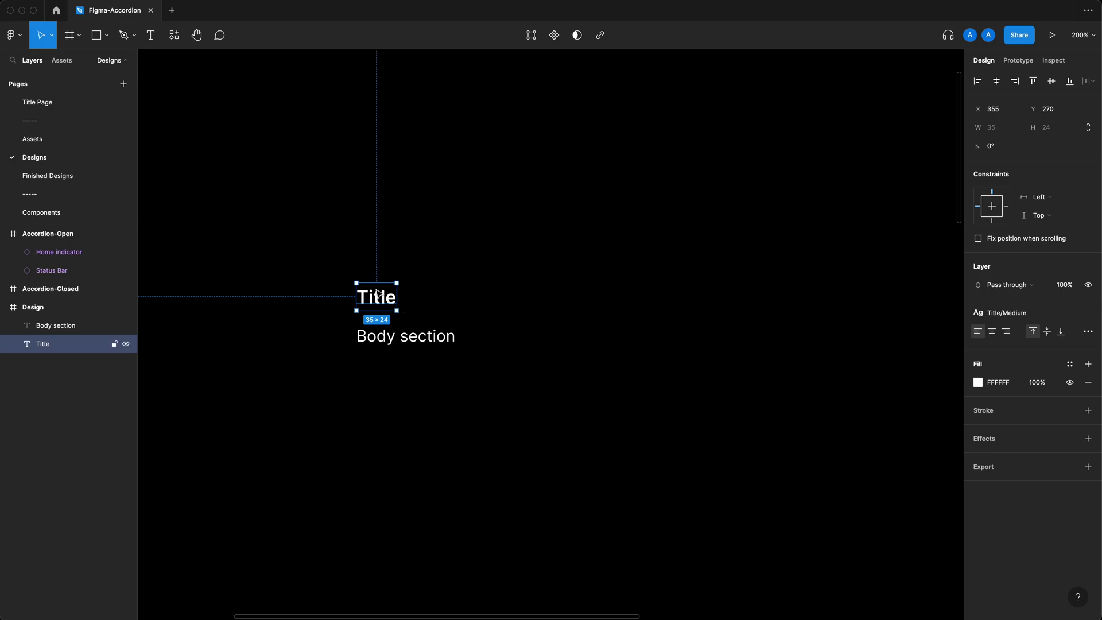
# Check which text style is applied to the Body section text
pyautogui.click(408, 344)
pyautogui.click(1028, 315)
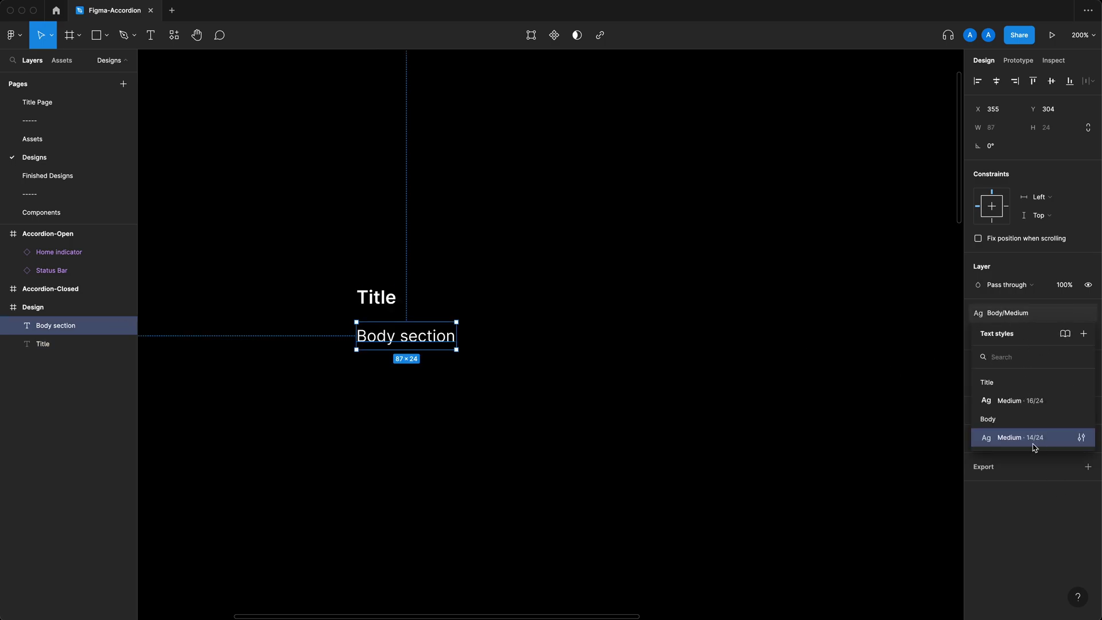
pyautogui.press('Escape')
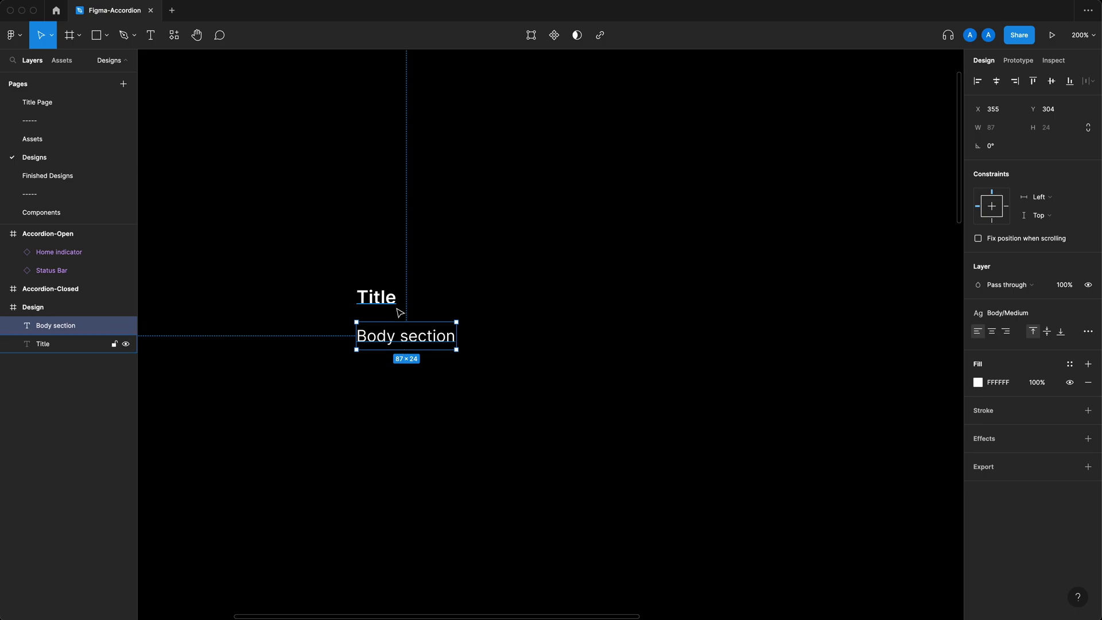
# Apply the Neutral 100 color style to the fill of the Title text
pyautogui.click(396, 307)
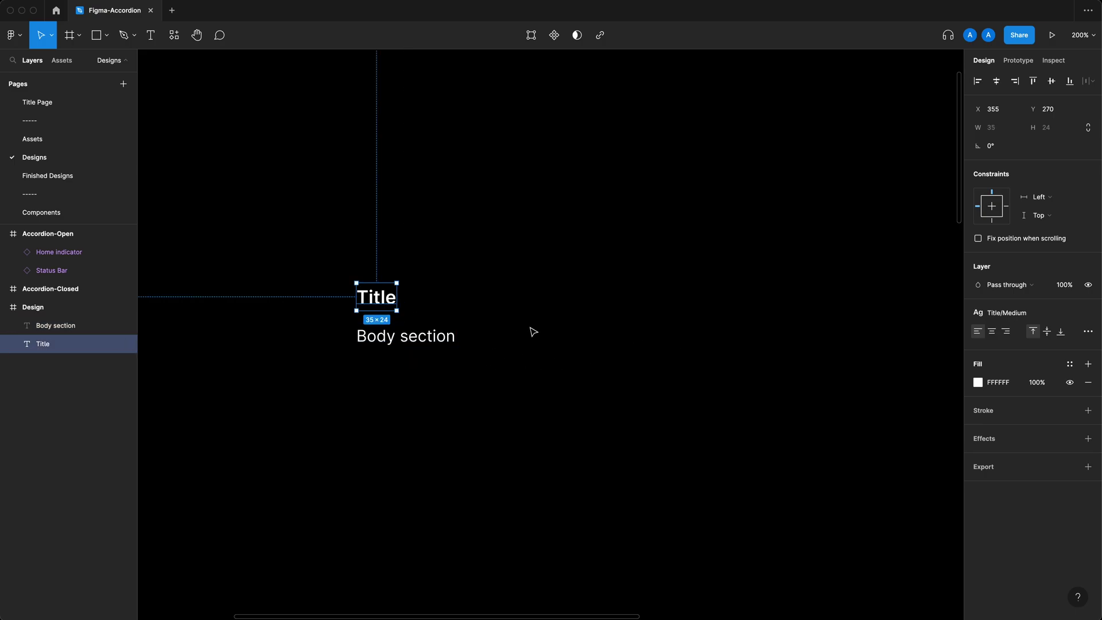
pyautogui.click(1070, 364)
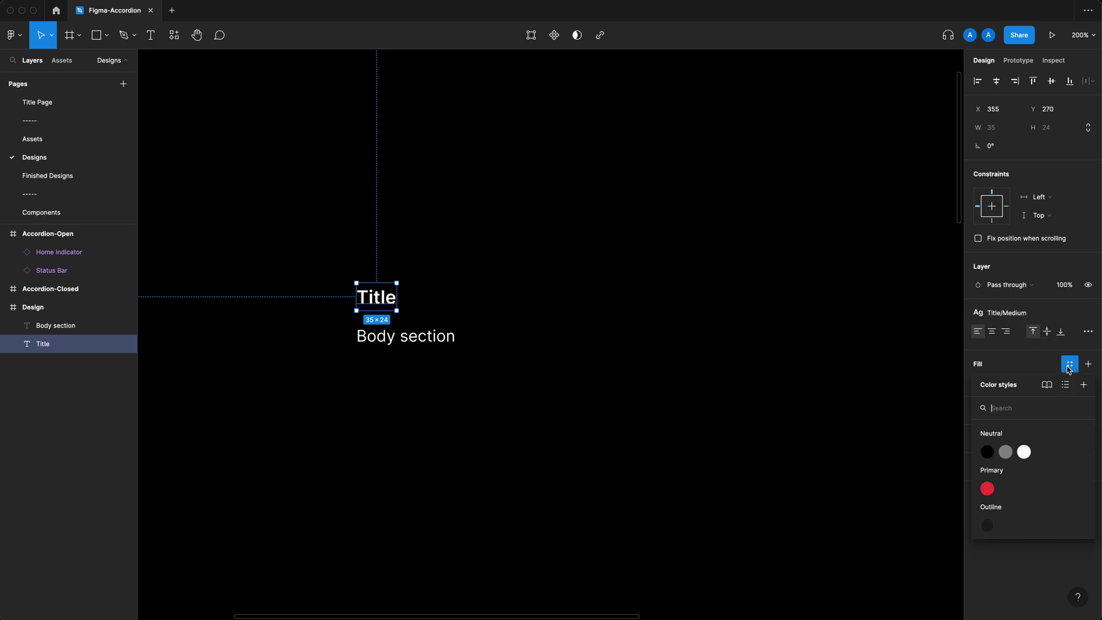
pyautogui.click(1024, 451)
pyautogui.click(578, 356)
# Apply the Neutral 50 color style to the fill of the Body section text
pyautogui.click(382, 340)
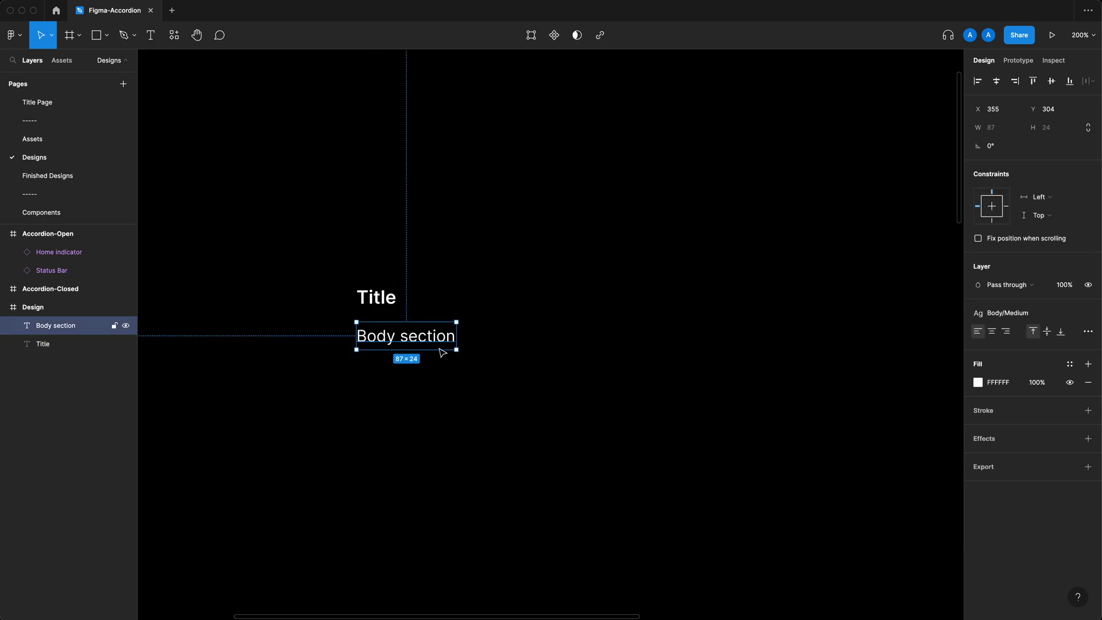
pyautogui.click(1070, 364)
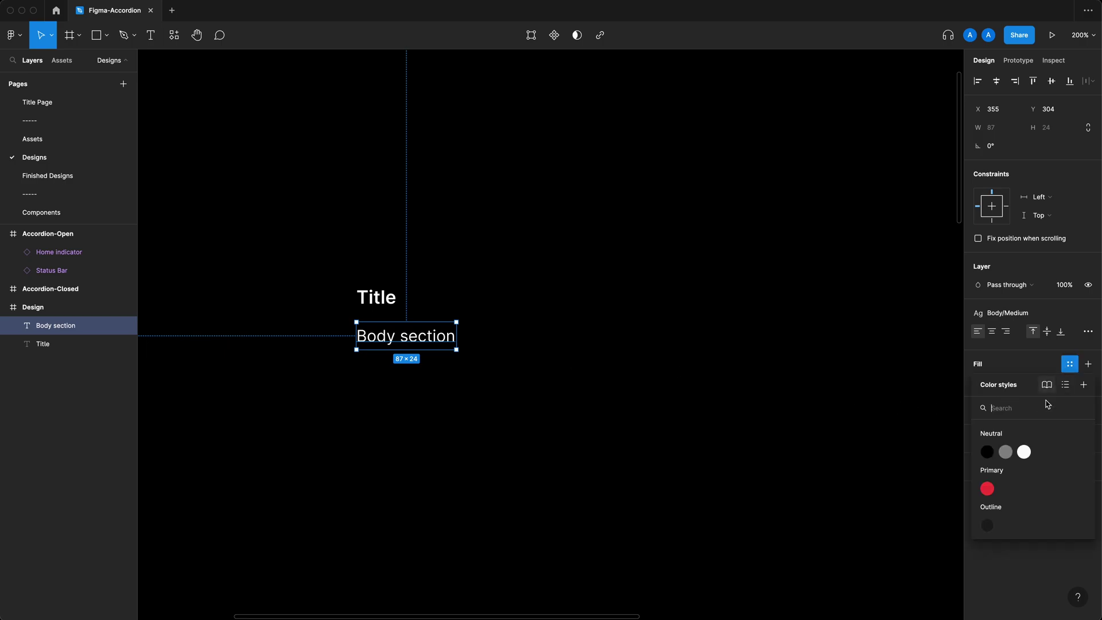
pyautogui.click(1006, 453)
pyautogui.click(631, 417)
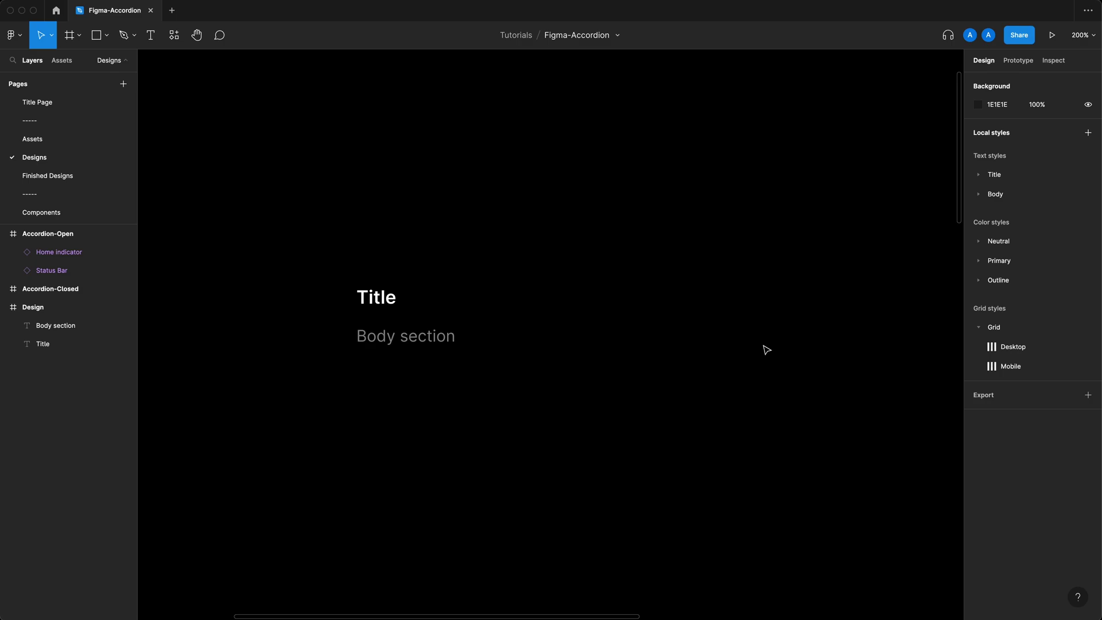
# Copy the arrow-down and arrow-up icons from the Iconography section of the Assets page
pyautogui.click(83, 146)
pyautogui.scroll(7, 790, 293)
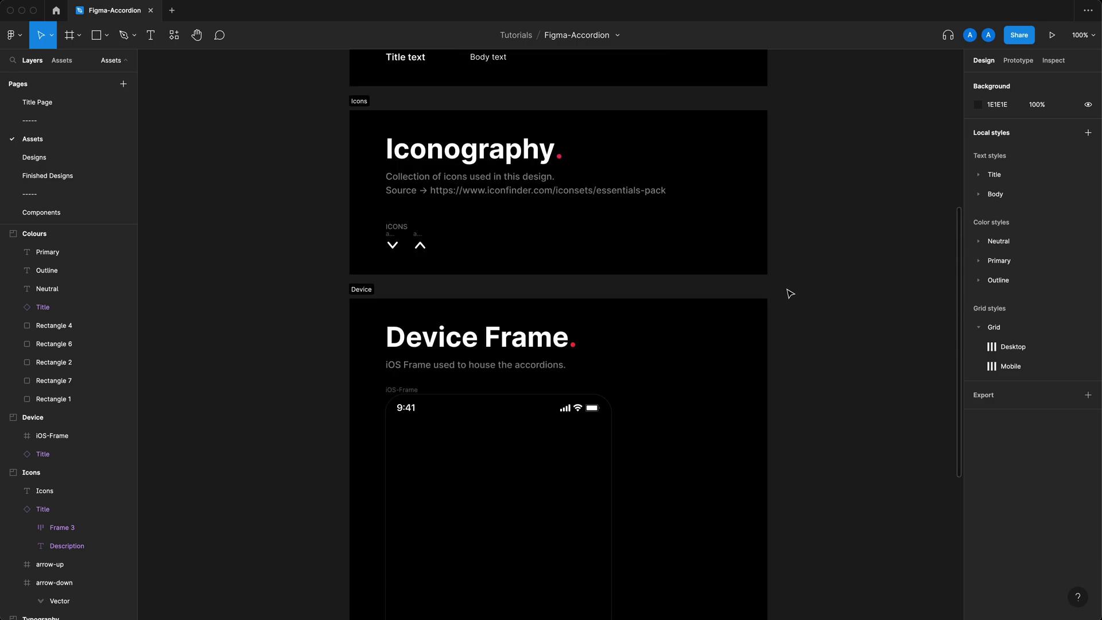
pyautogui.click(747, 297)
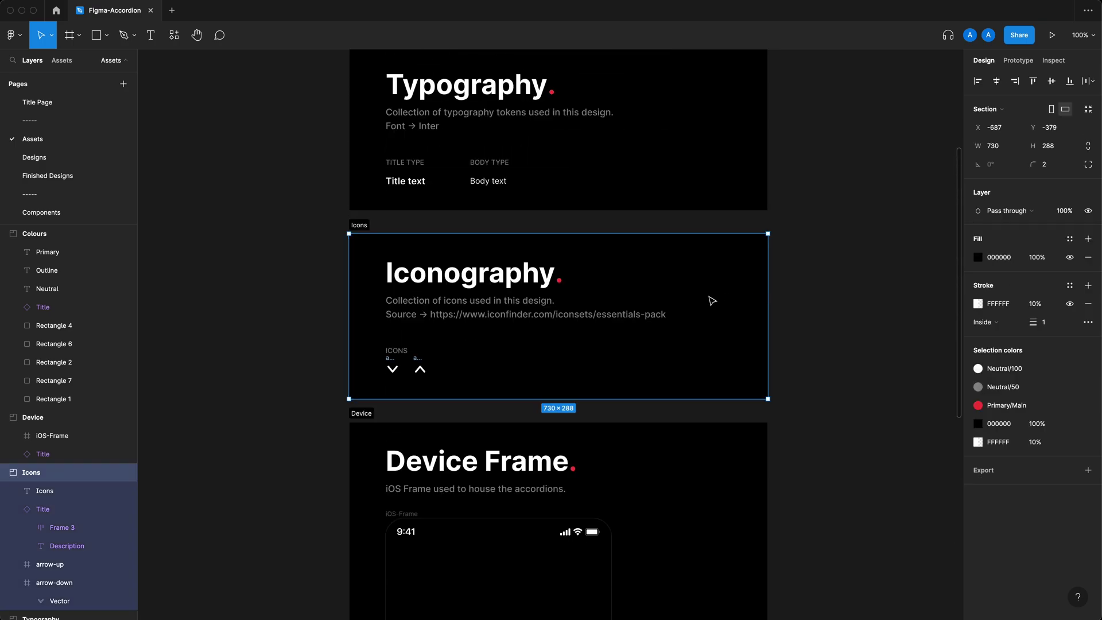
pyautogui.scroll(10, 477, 405)
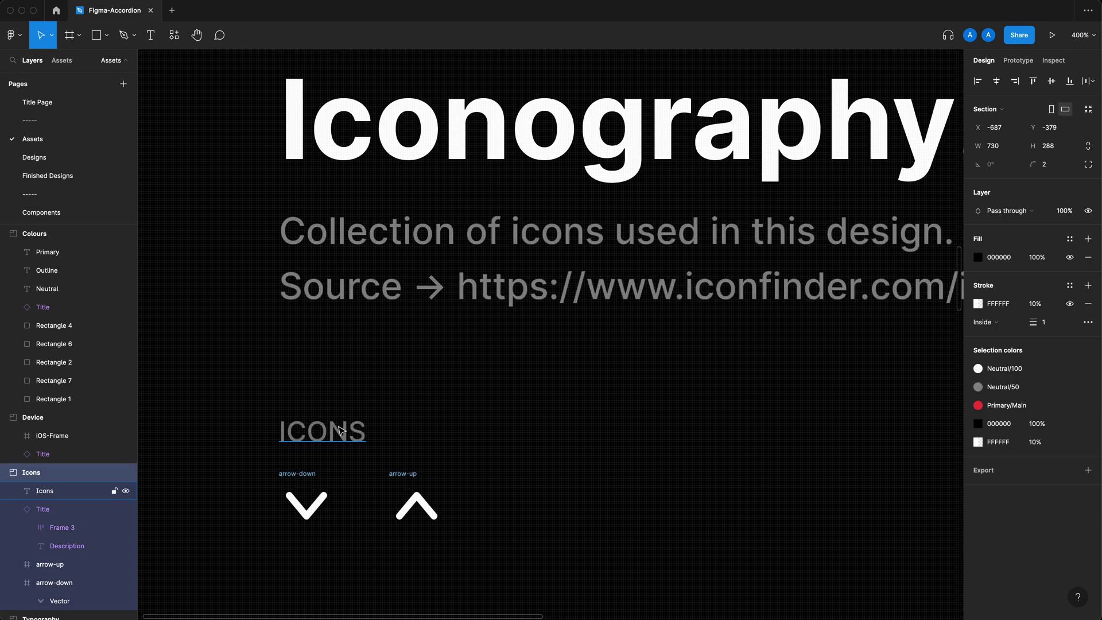
pyautogui.moveTo(200, 310); pyautogui.dragTo(740, 438)
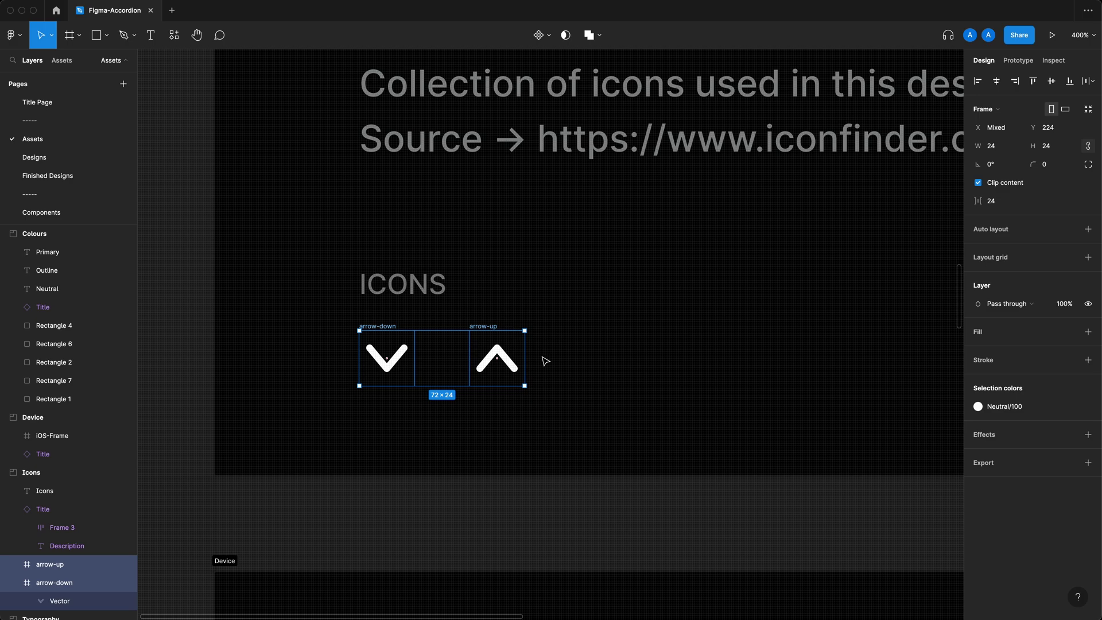
# Paste both arrow icons into the Design frame on the Designs page, side by side and level with Title at about X 700, Y 270
pyautogui.click(34, 157)
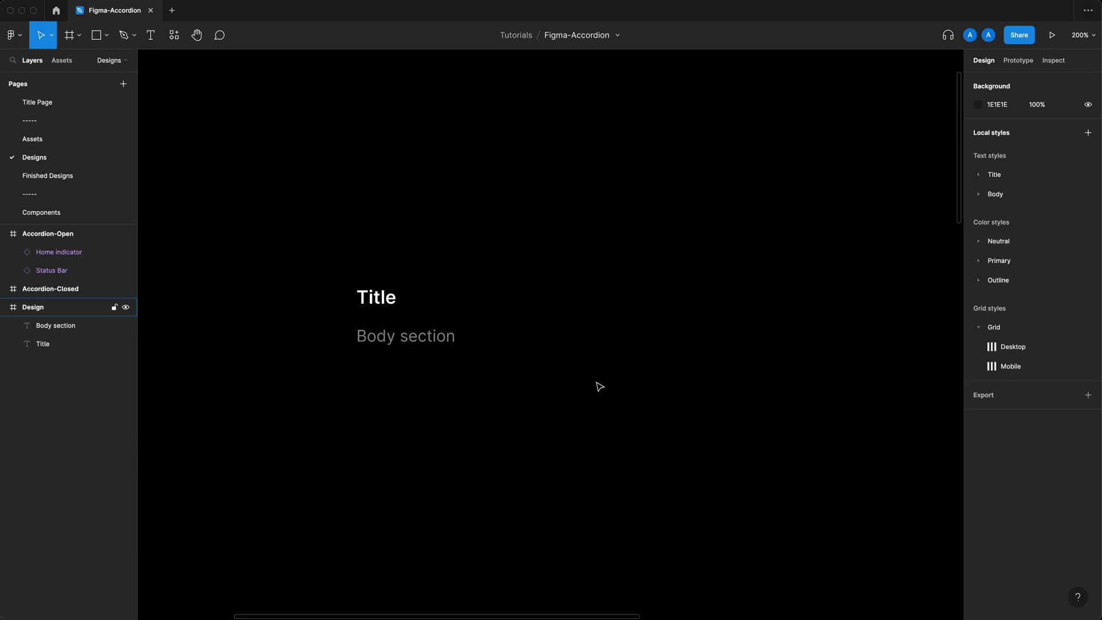
pyautogui.hotkey('ctrl', 'v')
pyautogui.moveTo(578, 345); pyautogui.dragTo(431, 308)
pyautogui.click(13, 344)
pyautogui.click(431, 307)
pyautogui.keyDown('shift'); pyautogui.click(474, 303); pyautogui.keyUp('shift')
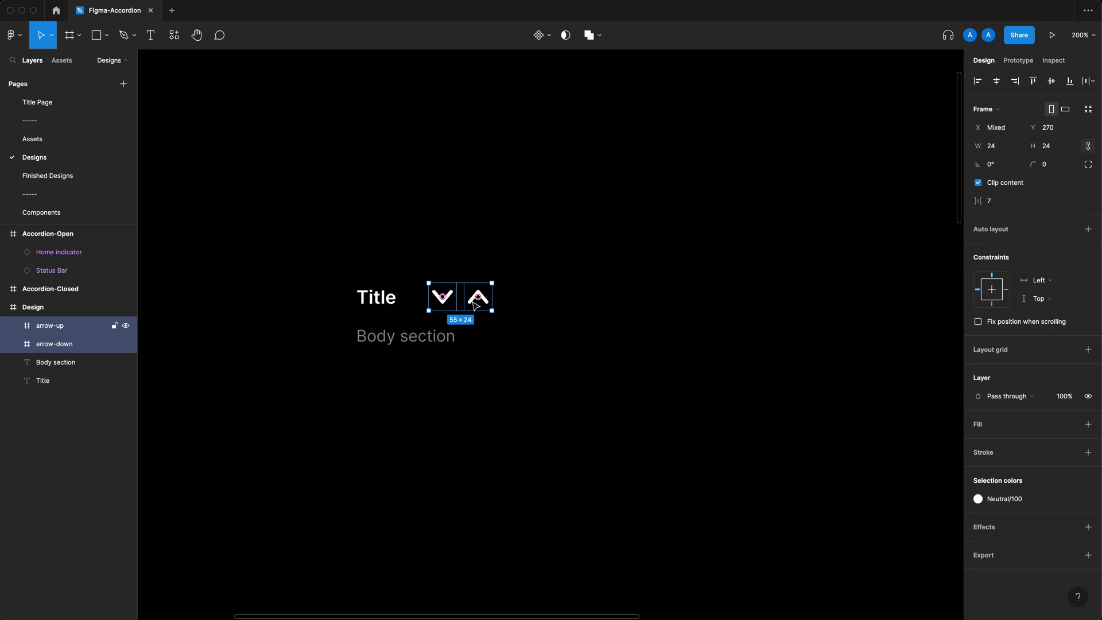
pyautogui.moveTo(474, 303); pyautogui.dragTo(802, 320)
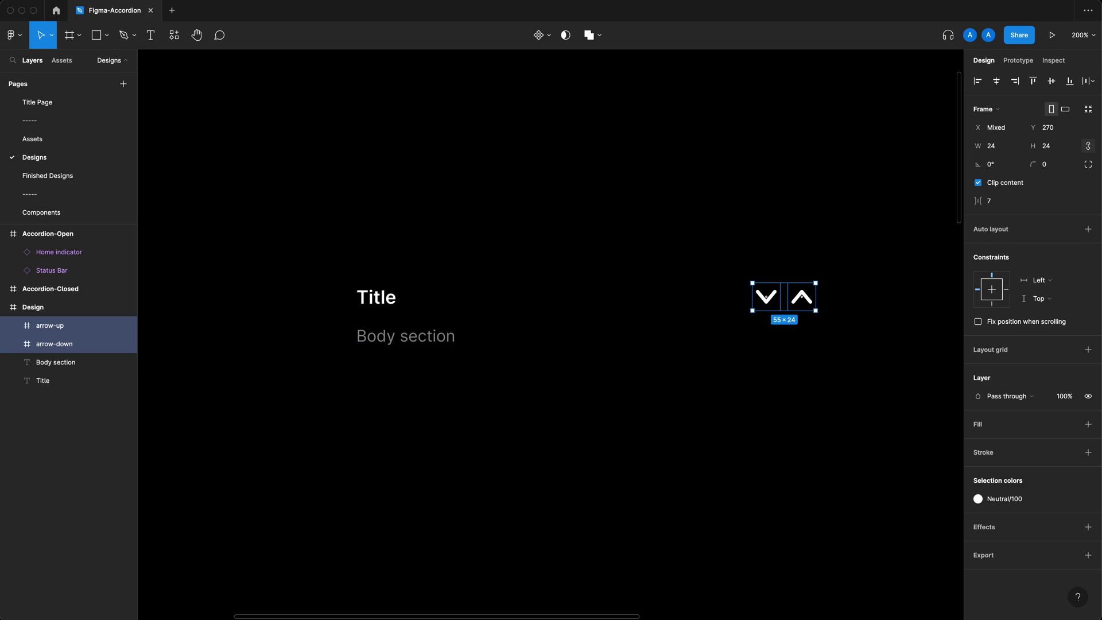
pyautogui.click(633, 456)
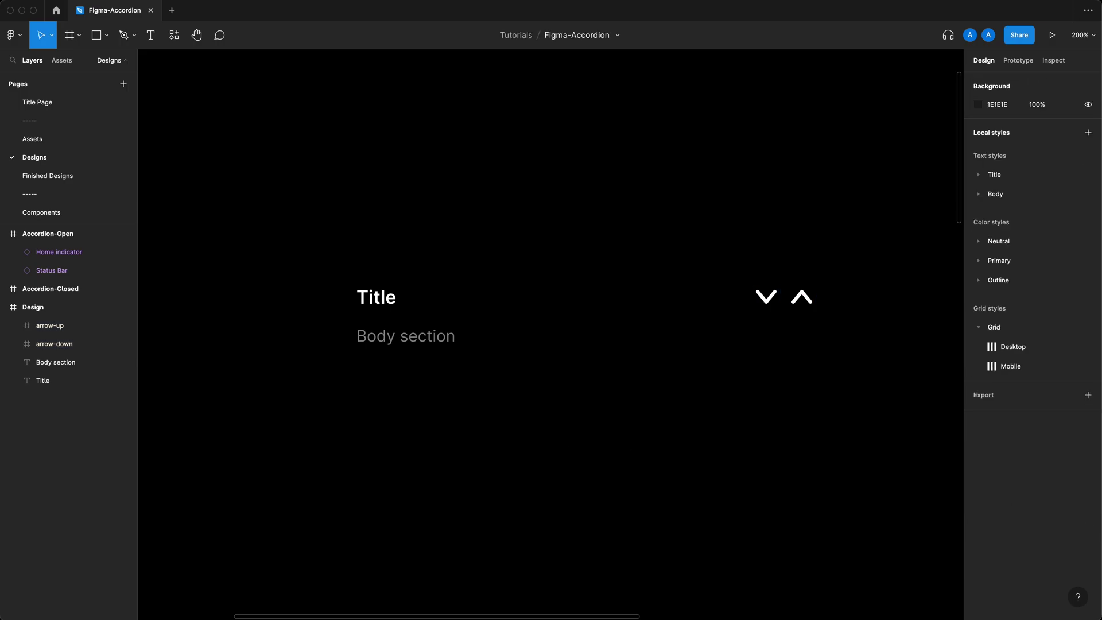
# Replace the Body section copy with a Lorem ipsum sentence and give its text box auto height with a width of 320
pyautogui.doubleClick(414, 339)
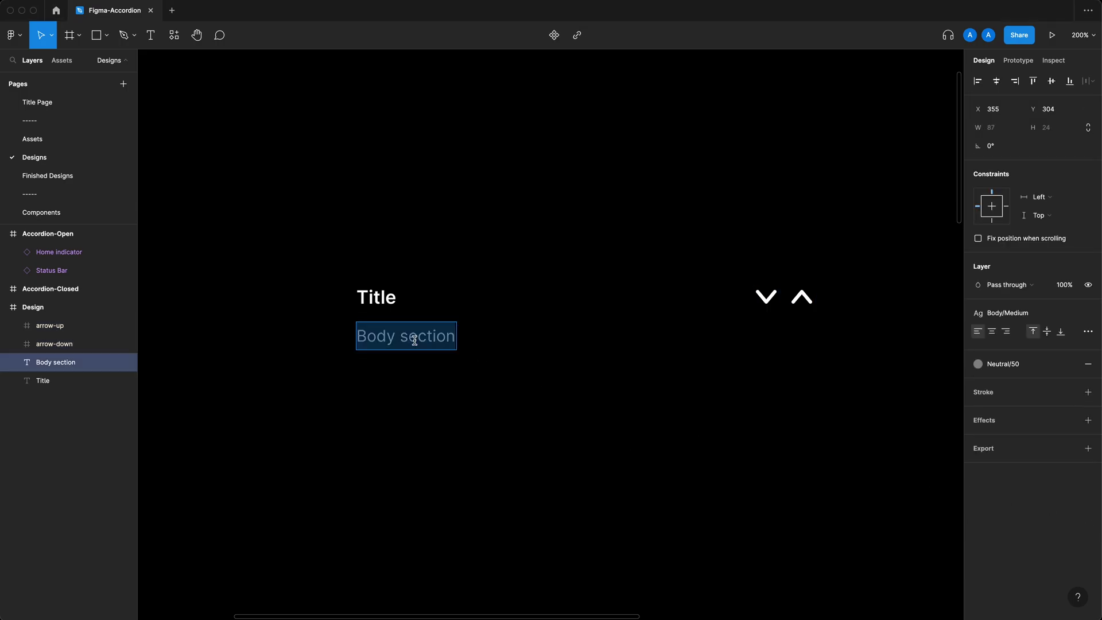
pyautogui.press('super+v')
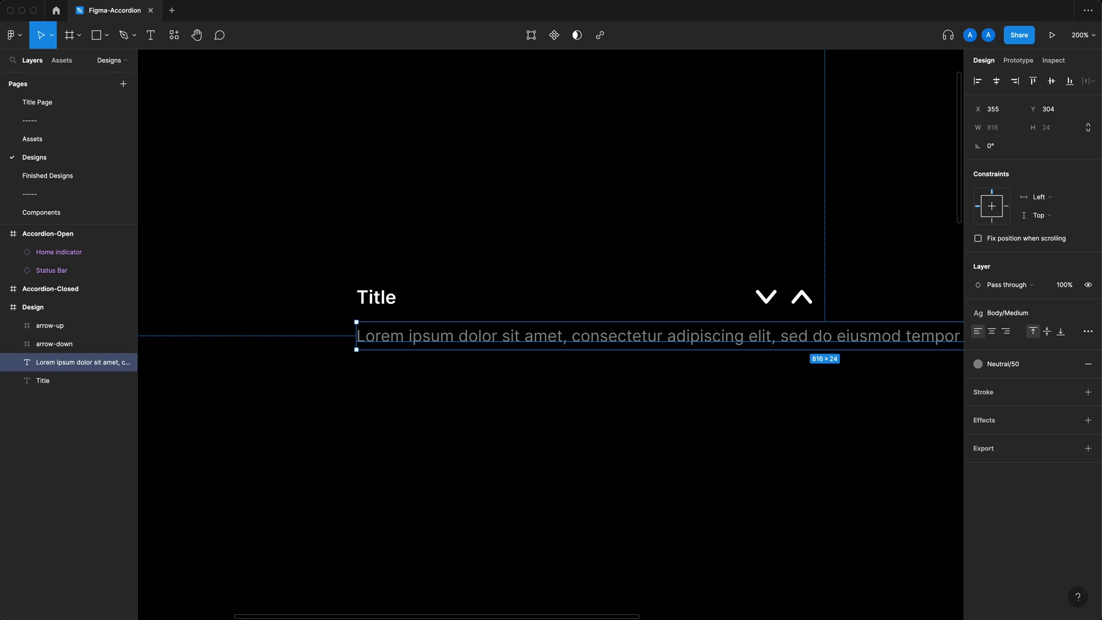
pyautogui.click(1091, 335)
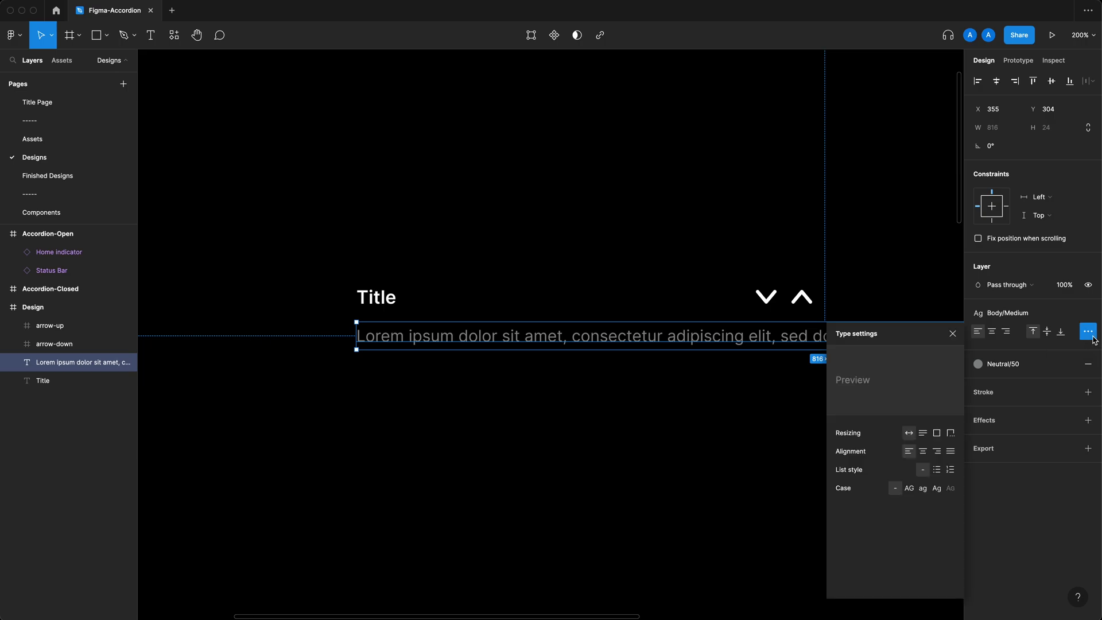
pyautogui.click(923, 434)
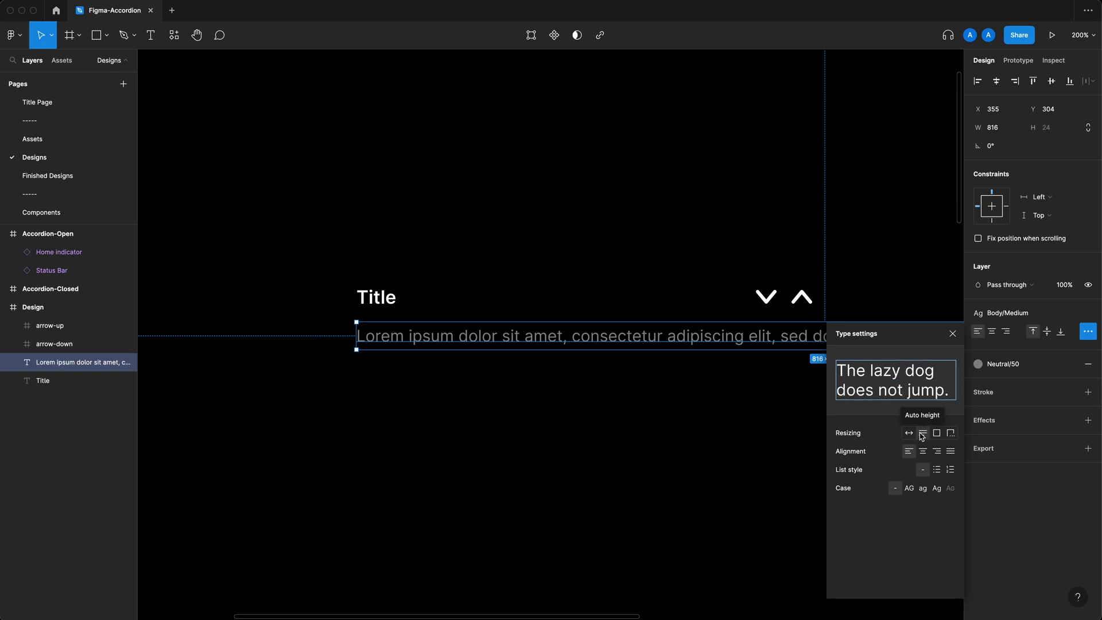
pyautogui.click(1000, 134)
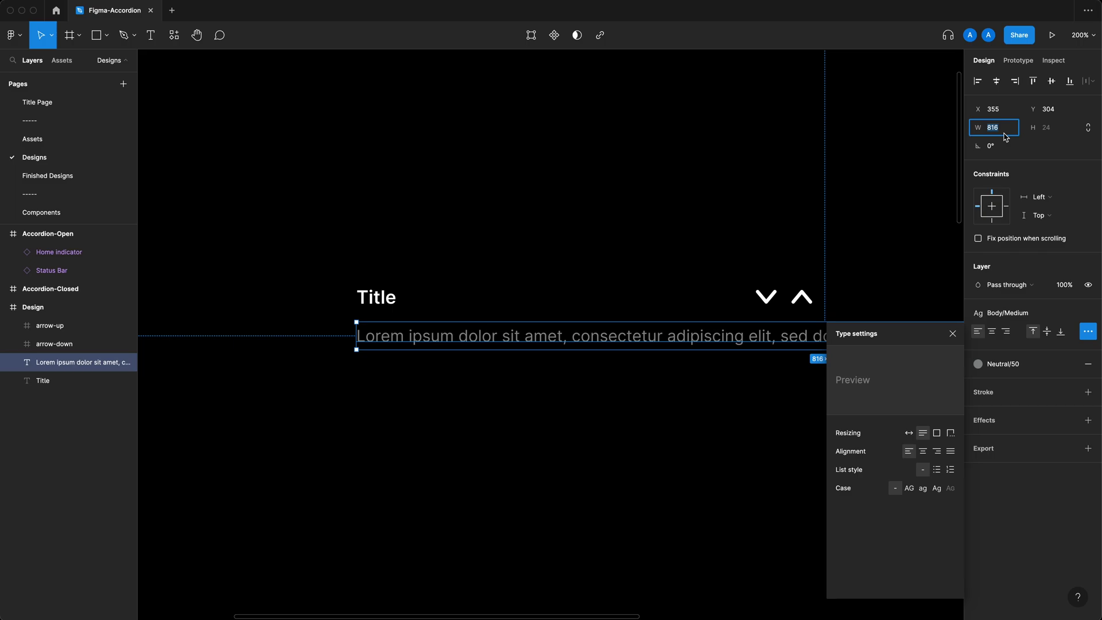
pyautogui.write('320')
pyautogui.press('Return')
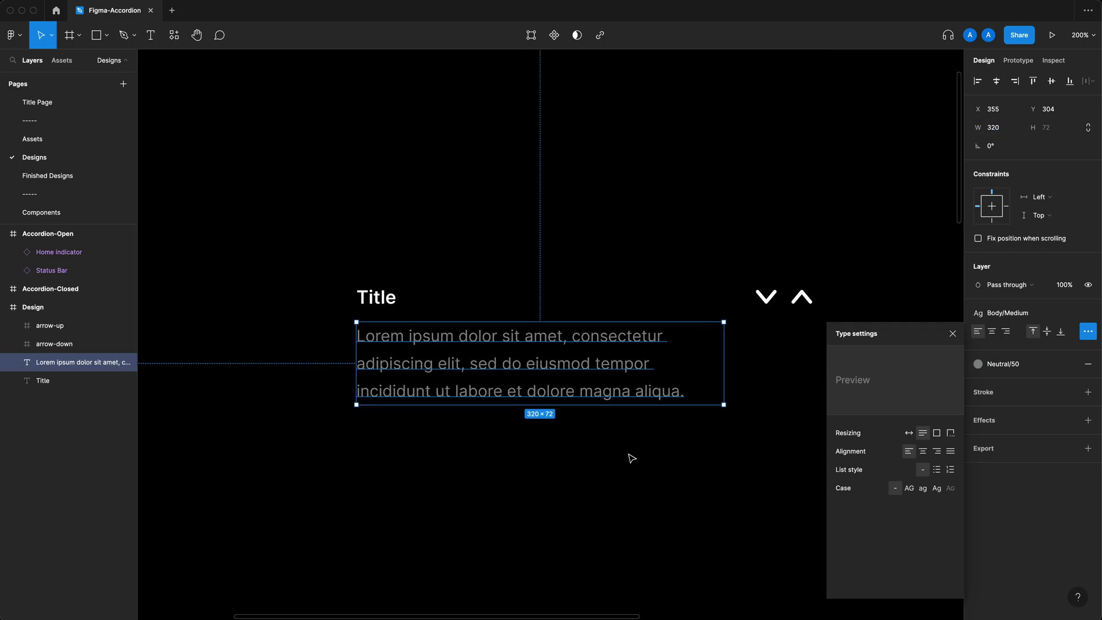
# Move the Lorem ipsum text straight down to leave a wide gap beneath the Title
pyautogui.click(560, 370)
pyautogui.moveTo(560, 370); pyautogui.dragTo(558, 378)
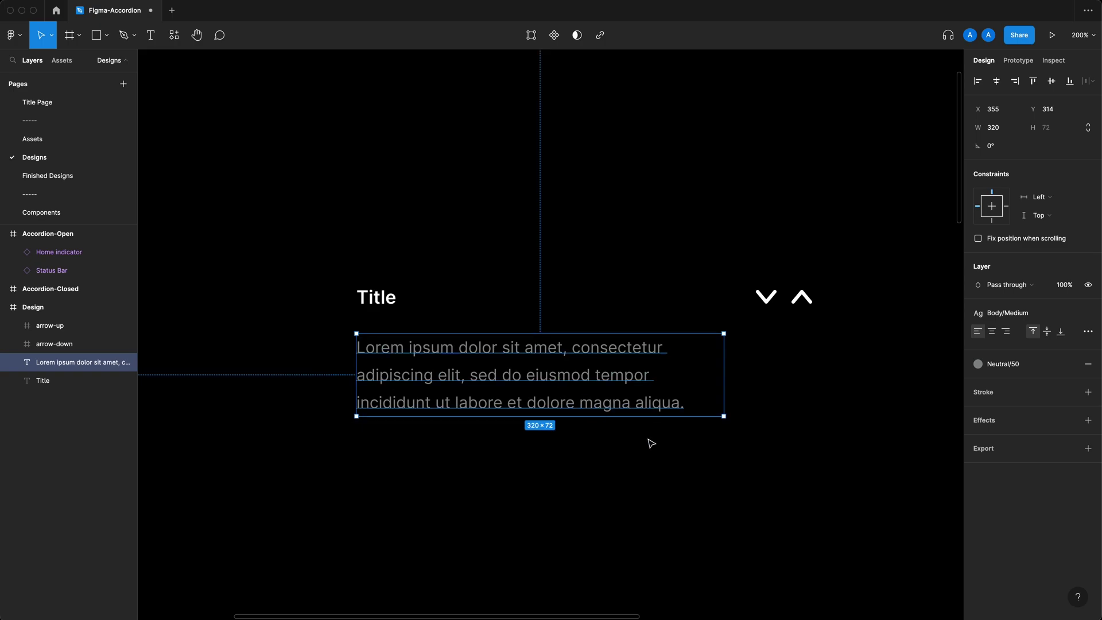
pyautogui.moveTo(669, 442); pyautogui.dragTo(627, 443)
pyautogui.moveTo(496, 382); pyautogui.dragTo(492, 430)
pyautogui.moveTo(781, 289); pyautogui.dragTo(213, 371)
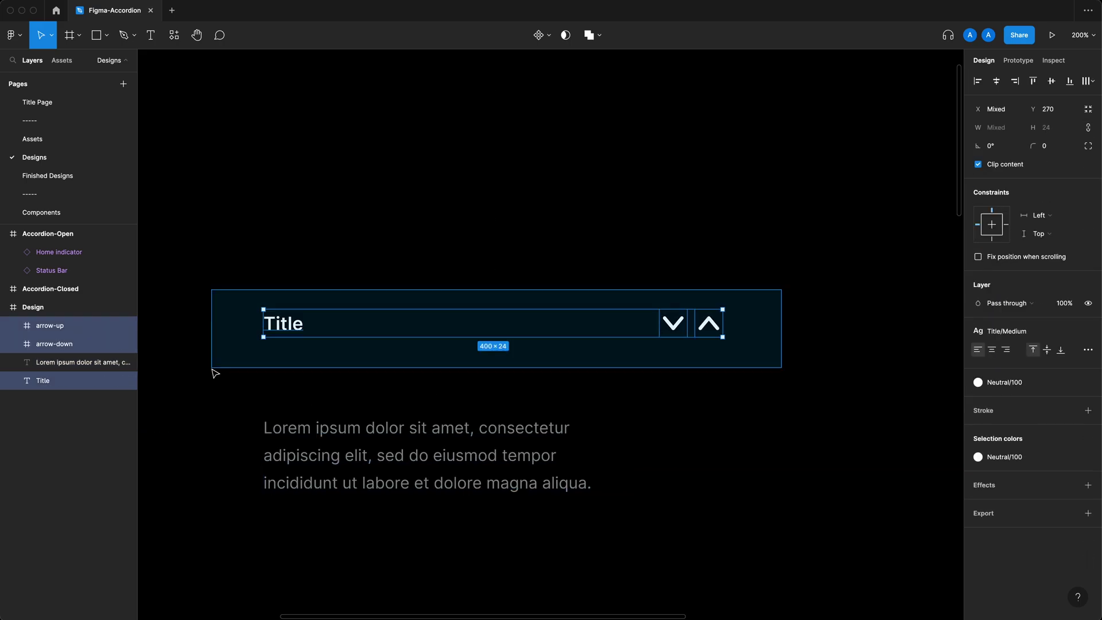
pyautogui.click(217, 385)
pyautogui.moveTo(198, 288); pyautogui.dragTo(744, 401)
pyautogui.click(752, 398)
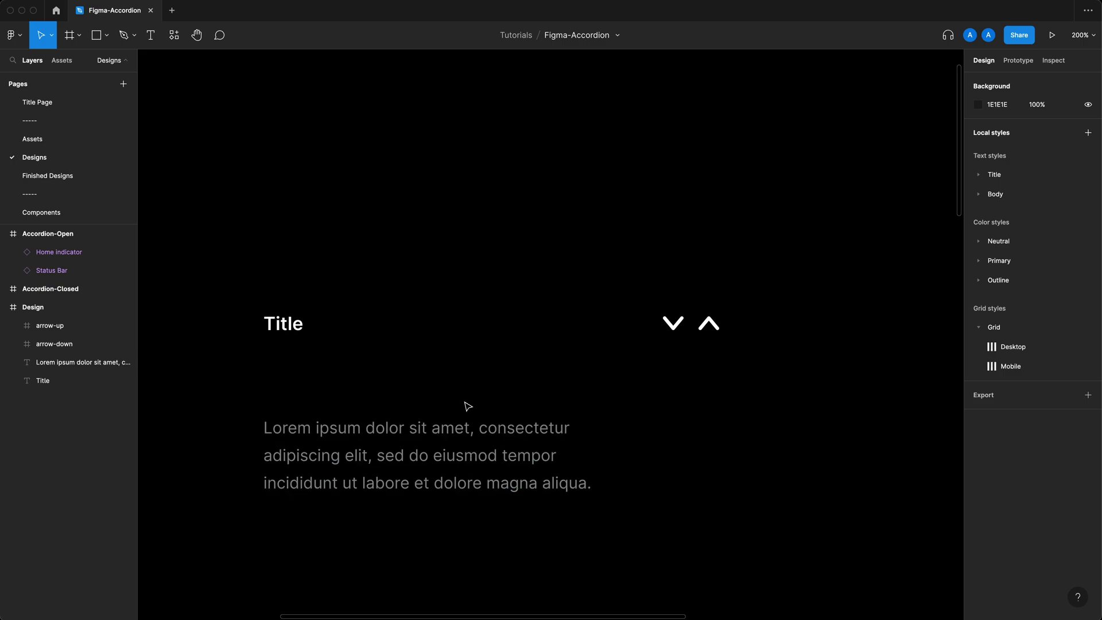
# Wrap the arrow-down and arrow-up icons in an auto layout frame and rename it Arrows
pyautogui.moveTo(788, 347); pyautogui.dragTo(522, 254)
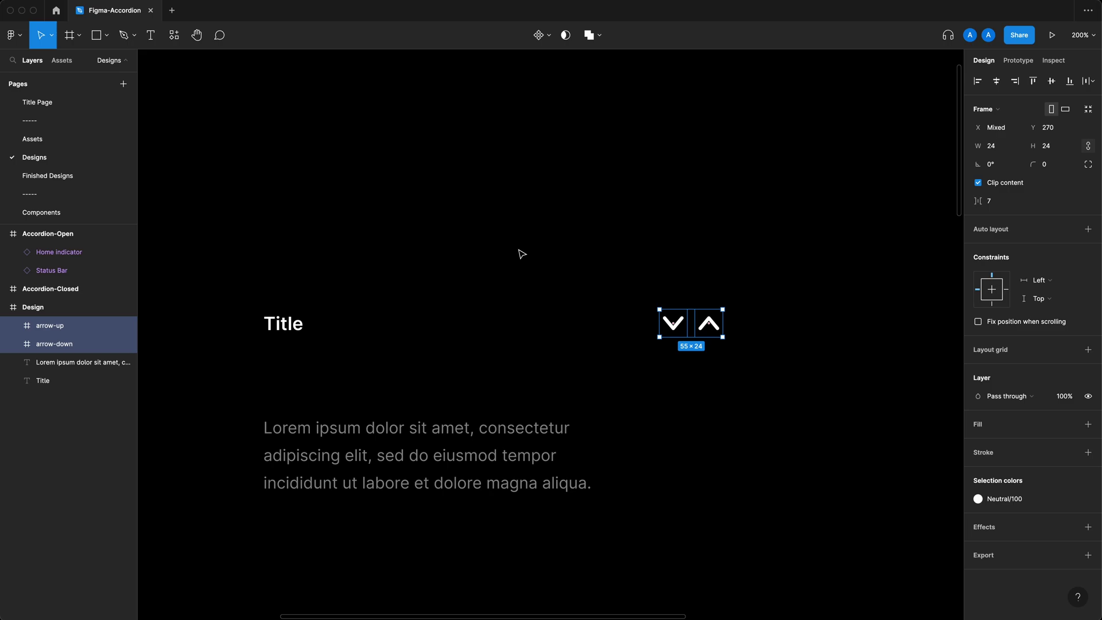
pyautogui.hotkey('shift', 'a')
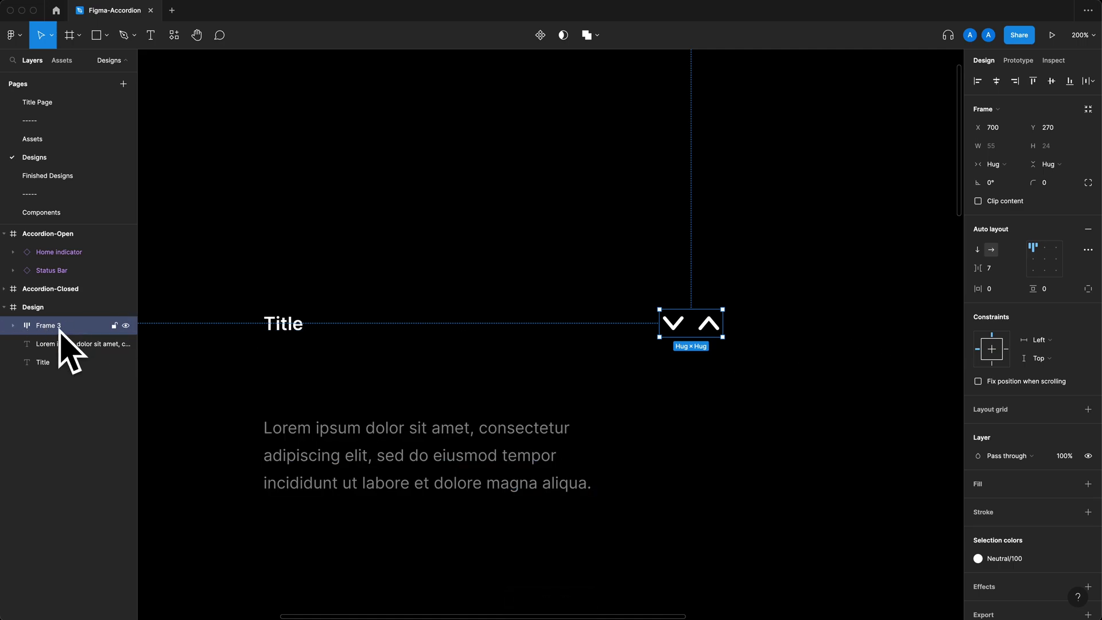
pyautogui.click(174, 338)
pyautogui.click(713, 330)
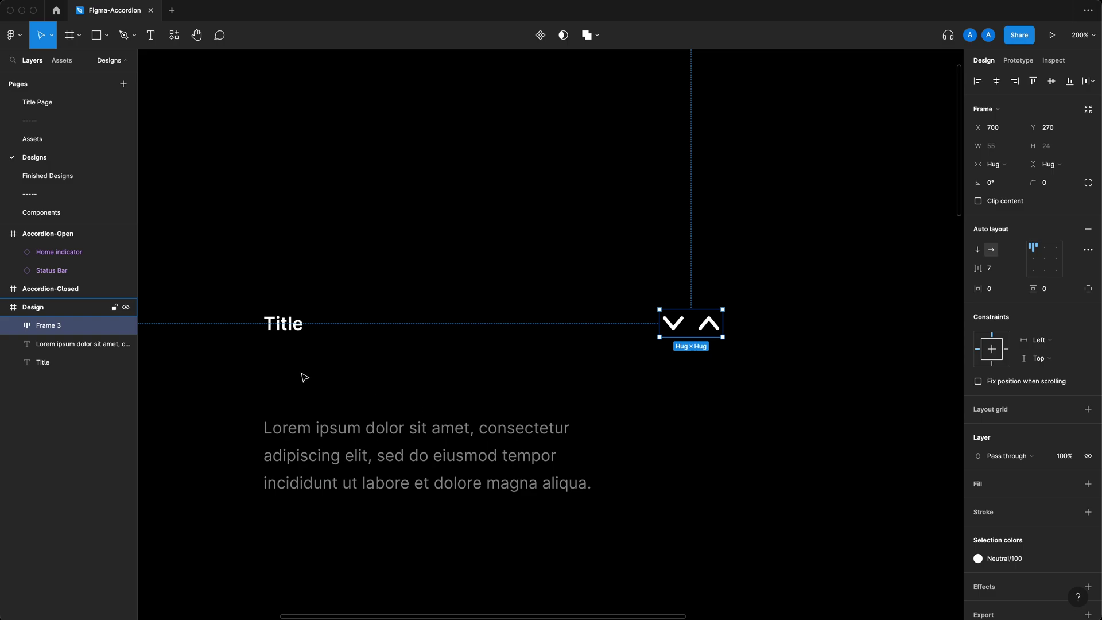
pyautogui.doubleClick(53, 326)
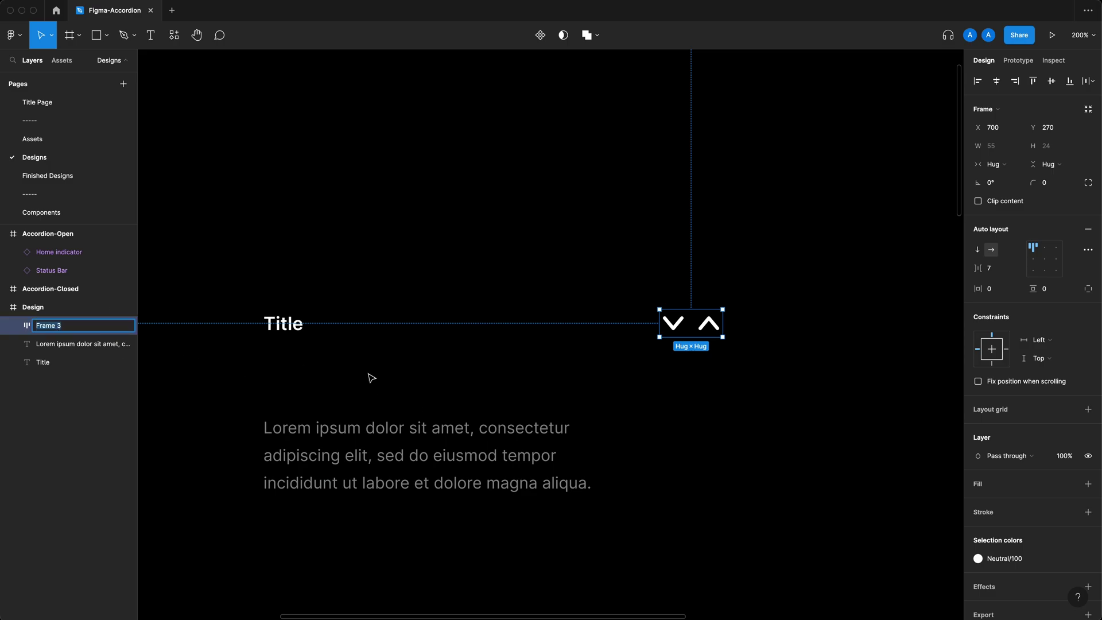
pyautogui.write('Arrows')
pyautogui.press('Return')
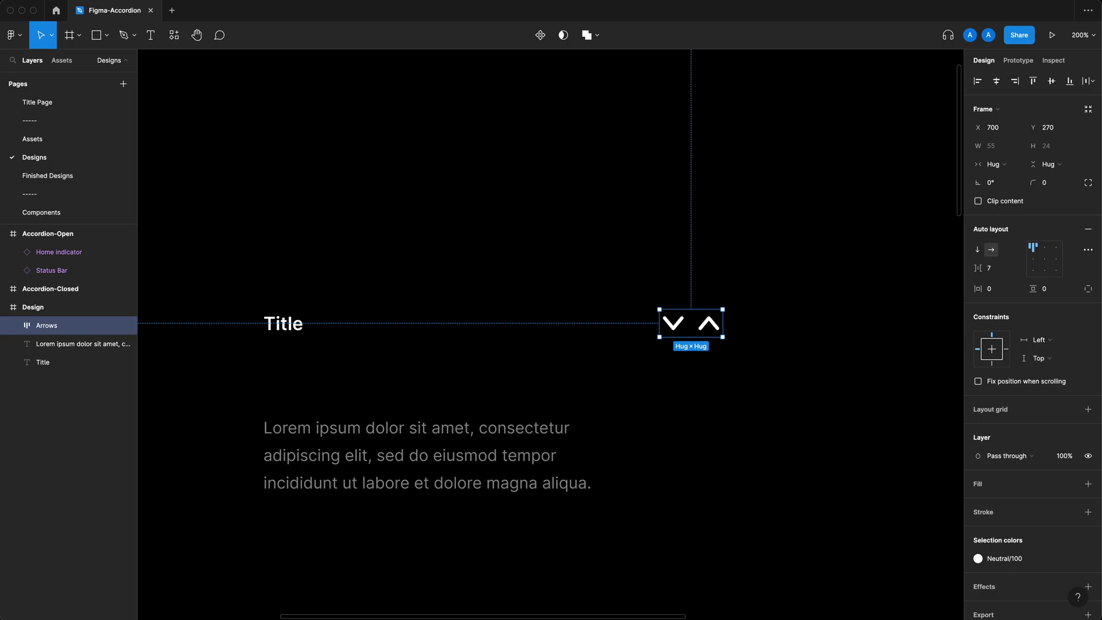
# Set the spacing between items in the Arrows auto layout to 6
pyautogui.click(997, 269)
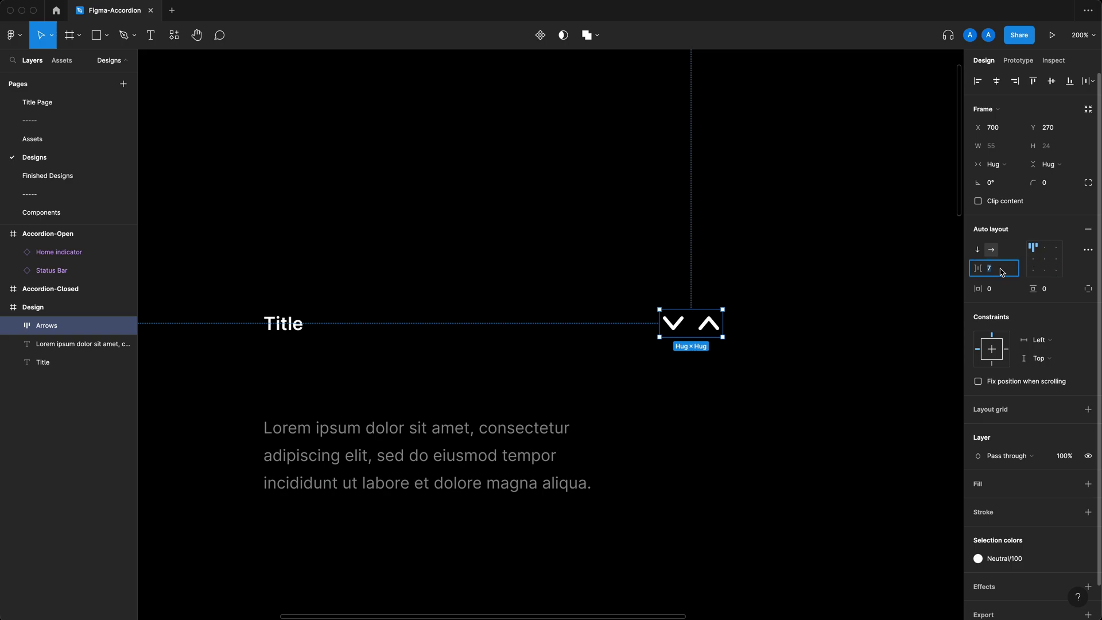
pyautogui.write('6')
pyautogui.press('Return')
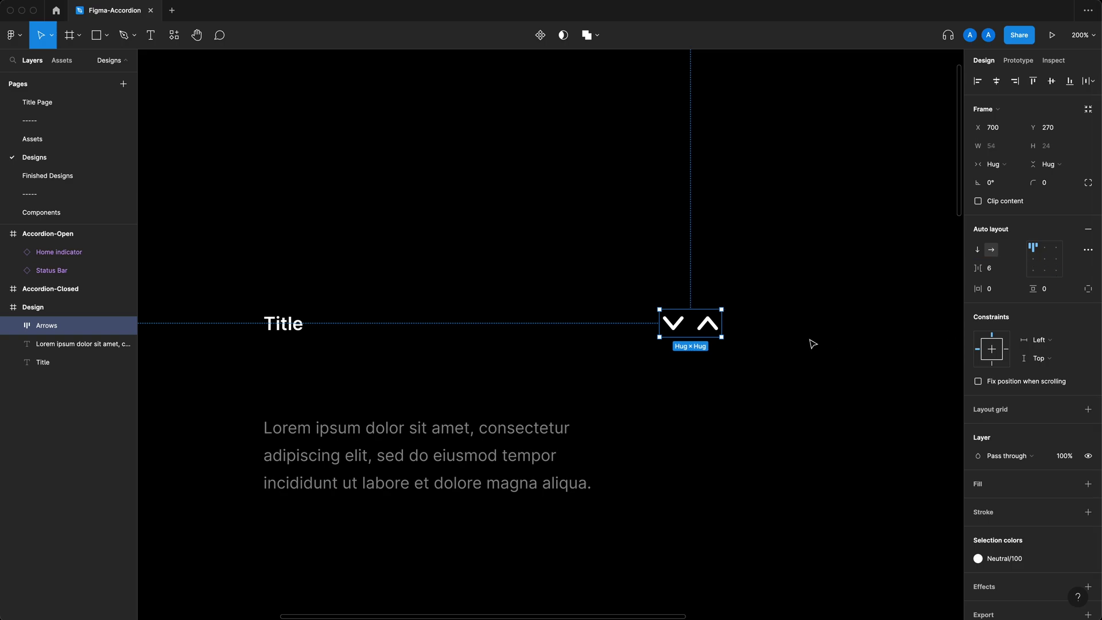
# Measure the gap between the arrow-down and arrow-up icons inside the Arrows frame
pyautogui.click(744, 374)
pyautogui.hscroll(3, 744, 373)
pyautogui.press('+')
pyautogui.hscroll(1, 790, 376)
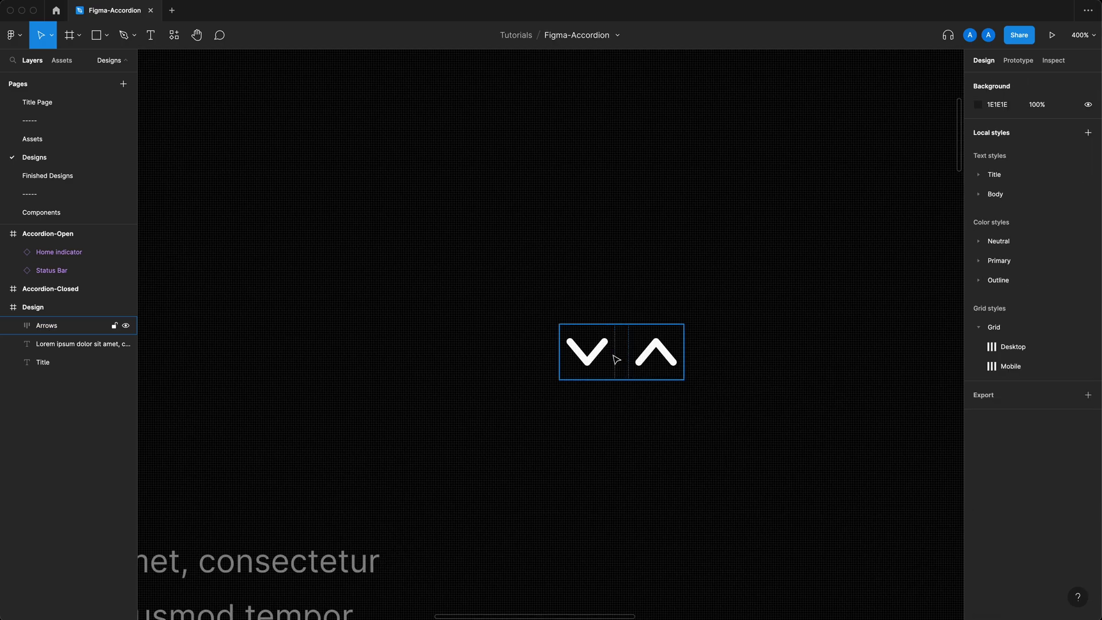
pyautogui.doubleClick(598, 360)
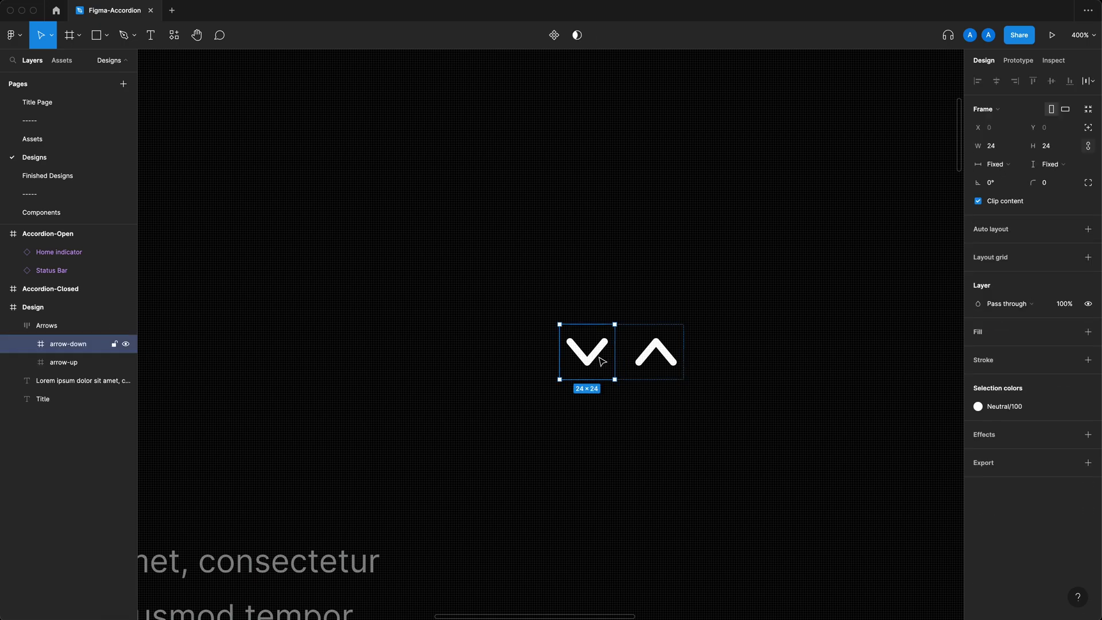
pyautogui.press('alt')
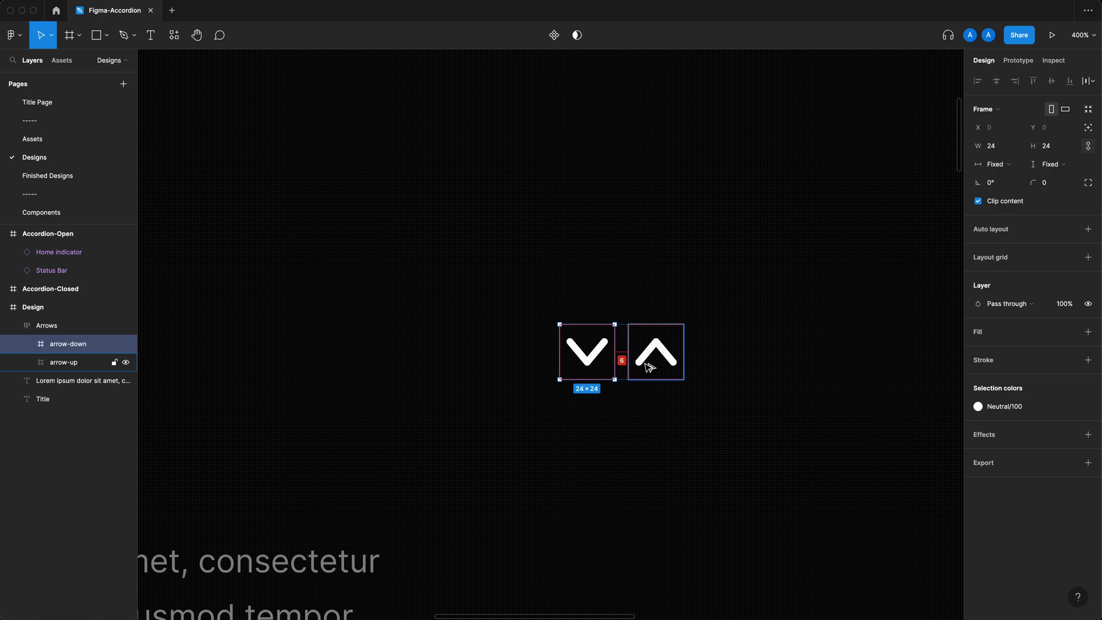
pyautogui.press('Escape')
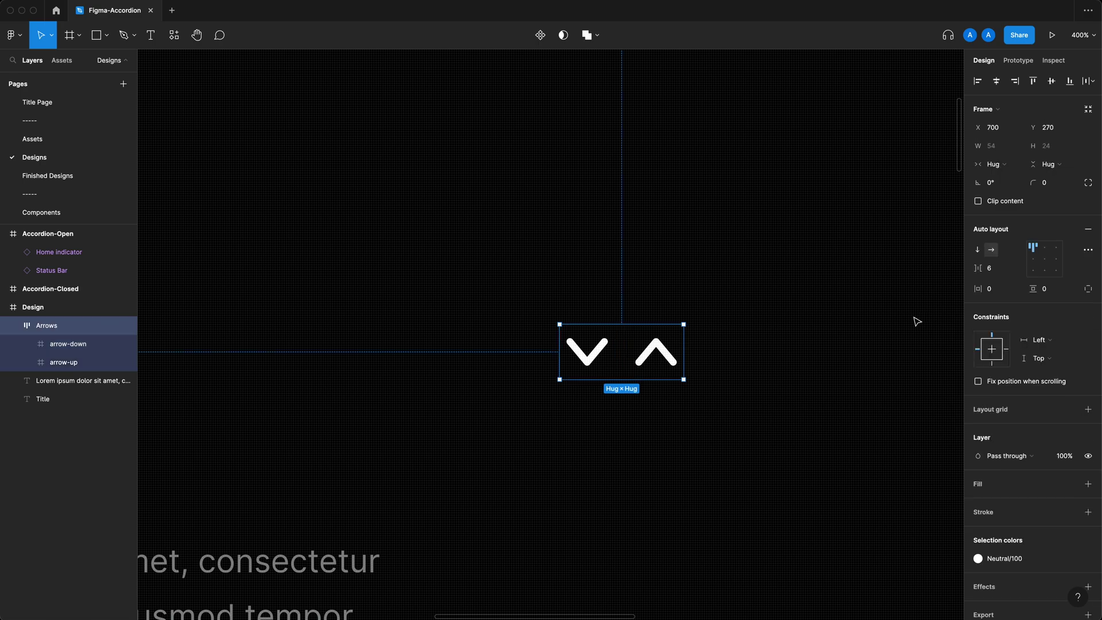
# Try wider item spacing in the Arrows auto layout and bring it back to 6
pyautogui.click(999, 272)
pyautogui.hotkey('shift', 'Up')
pyautogui.hotkey('shift', 'Up')
pyautogui.hotkey('shift', 'Up')
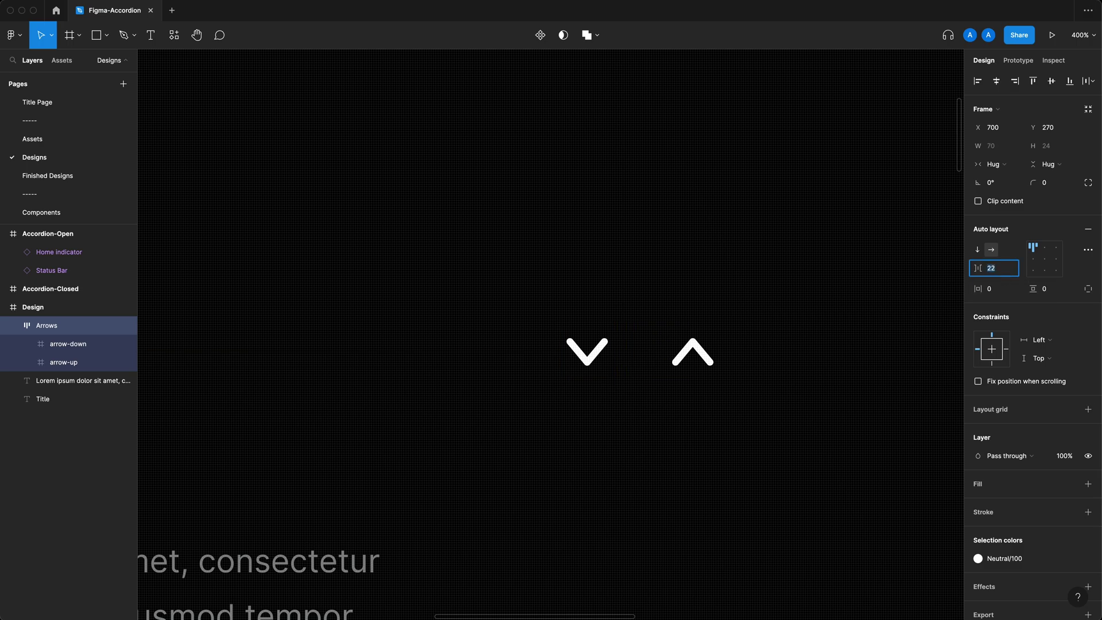
pyautogui.hotkey('shift', 'Down')
pyautogui.hotkey('shift', 'Down')
pyautogui.hotkey('shift', 'Down')
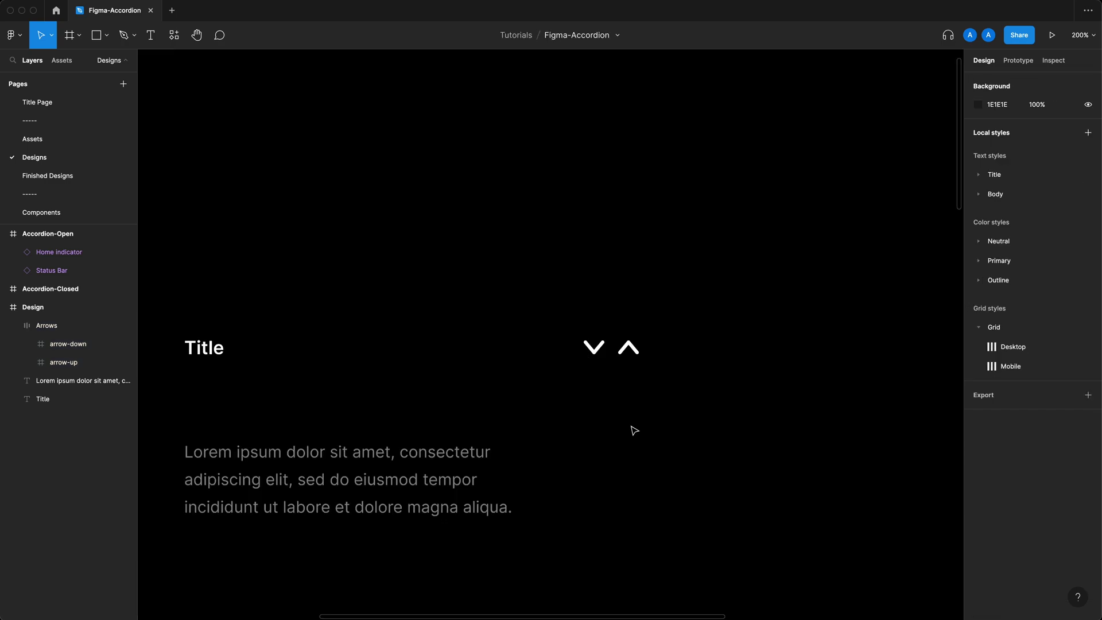
# Set the alignment of the Arrows auto layout to Align left and deselect the frame
pyautogui.moveTo(755, 343); pyautogui.dragTo(498, 394)
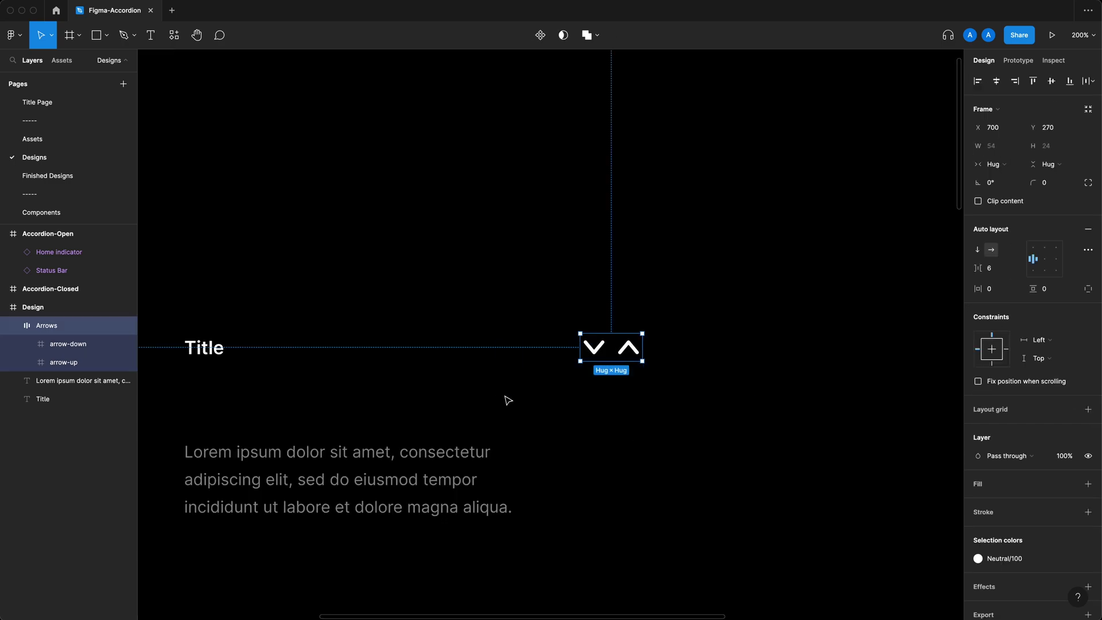
pyautogui.click(534, 402)
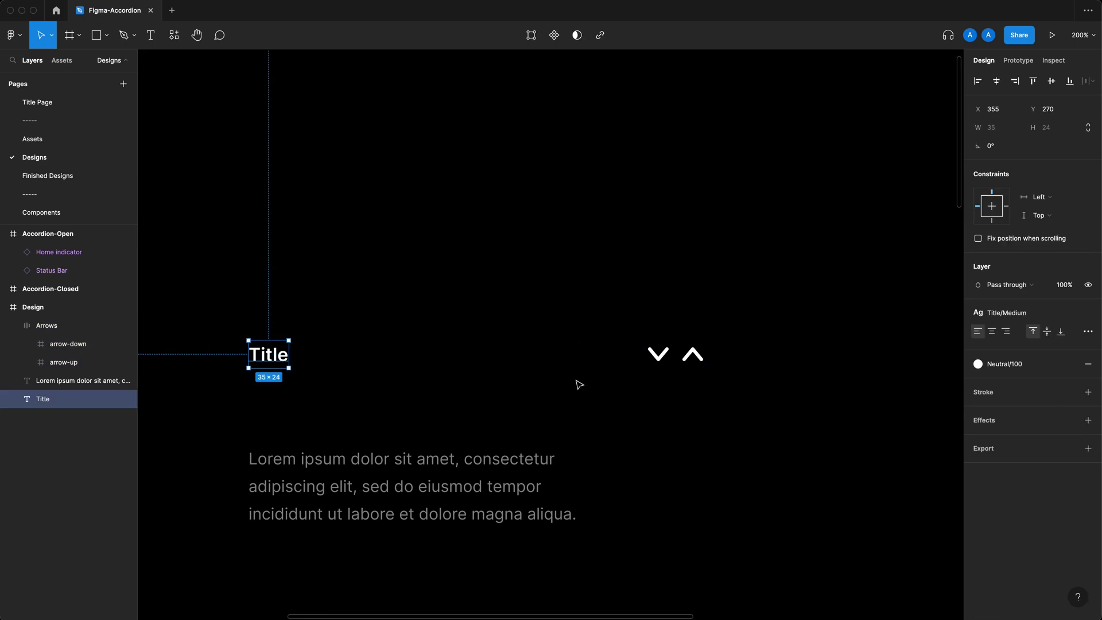
pyautogui.click(598, 408)
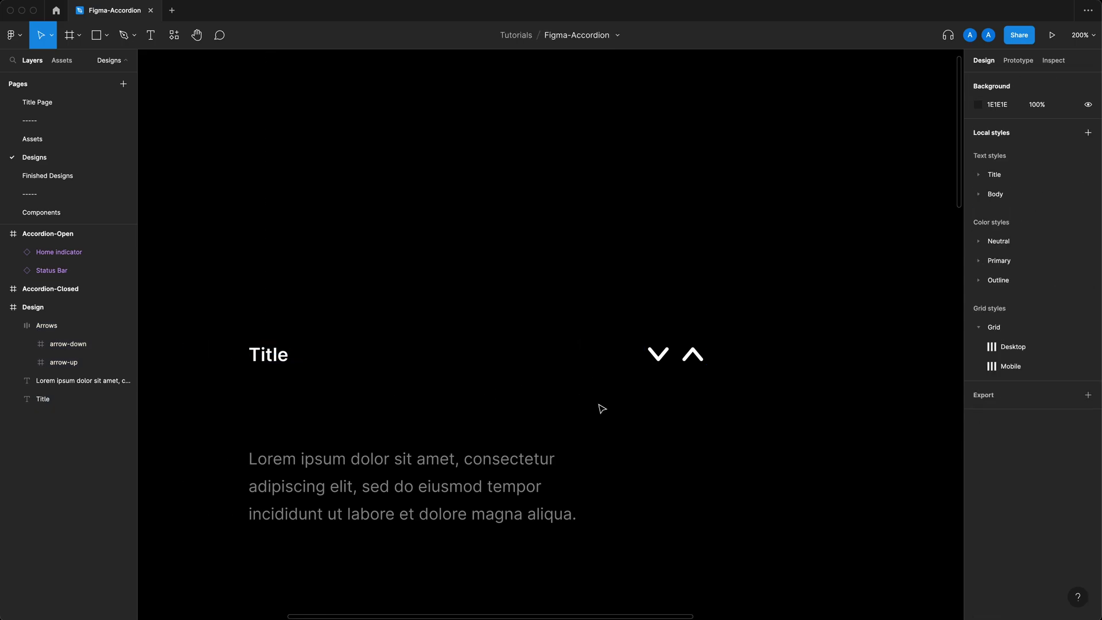
# Combine the Title text and the Arrows frame into one horizontal auto layout and set its alignment to Align left
pyautogui.hscroll(-4, 308, 318)
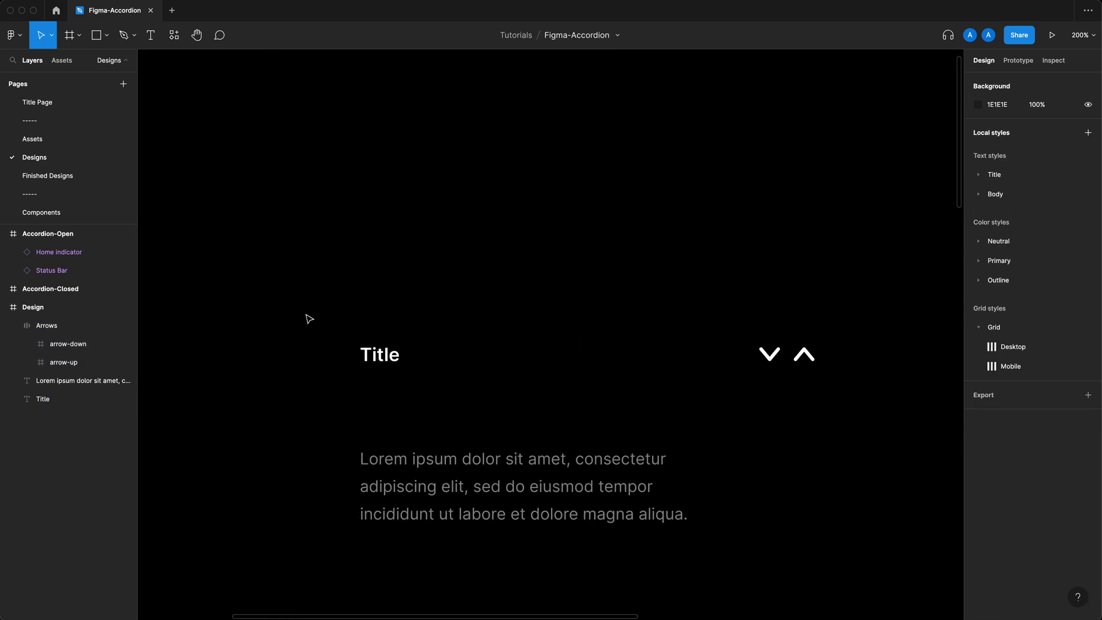
pyautogui.moveTo(309, 319); pyautogui.dragTo(419, 387)
pyautogui.keyDown('shift'); pyautogui.click(786, 354); pyautogui.keyUp('shift')
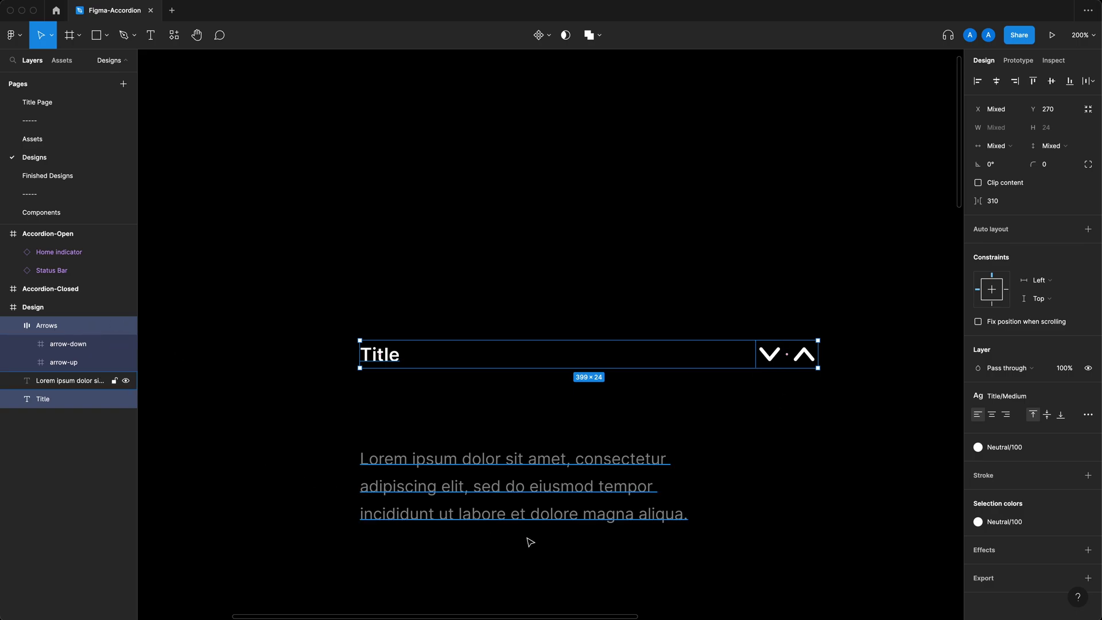
pyautogui.click(1089, 230)
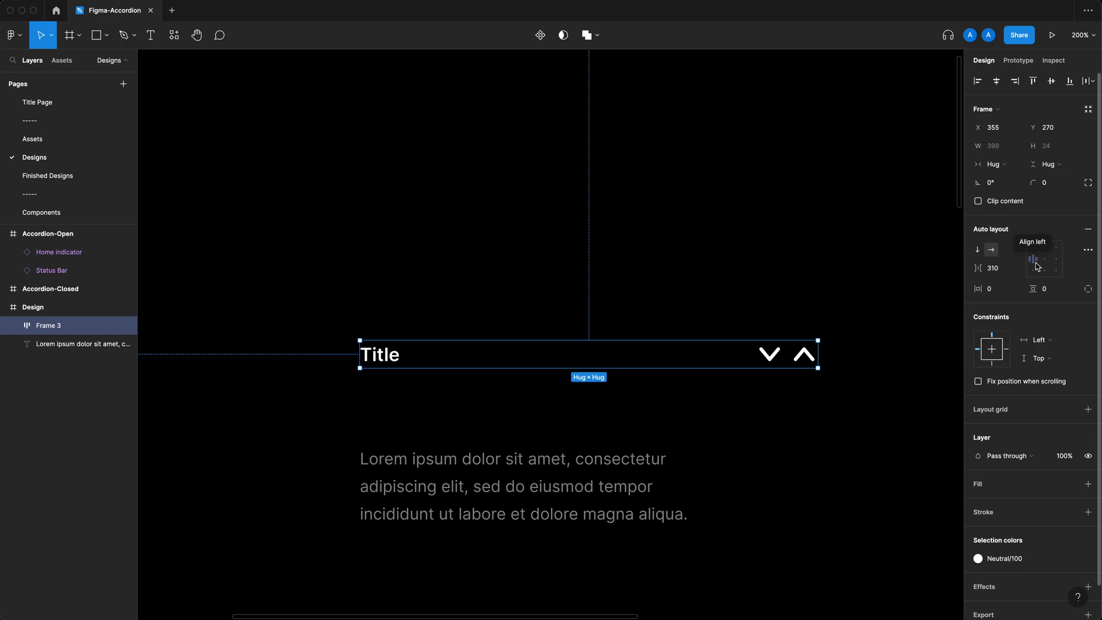
# Rename the auto layout frame holding the title and arrows as Accordion top
pyautogui.hscroll(-2, 251, 390)
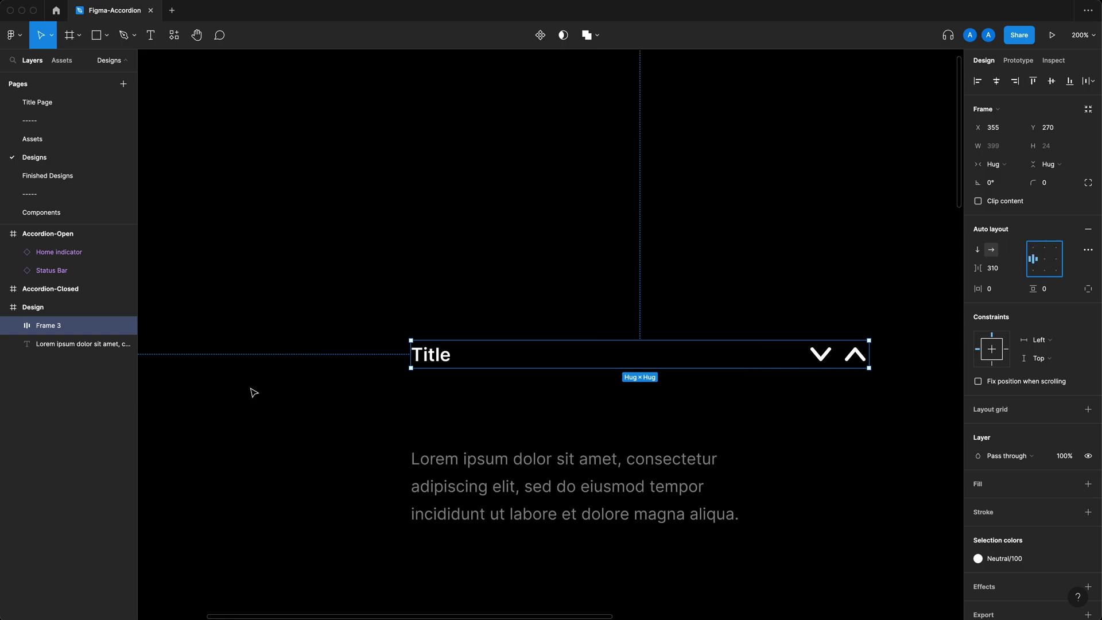
pyautogui.doubleClick(84, 326)
pyautogui.write('Accordion top')
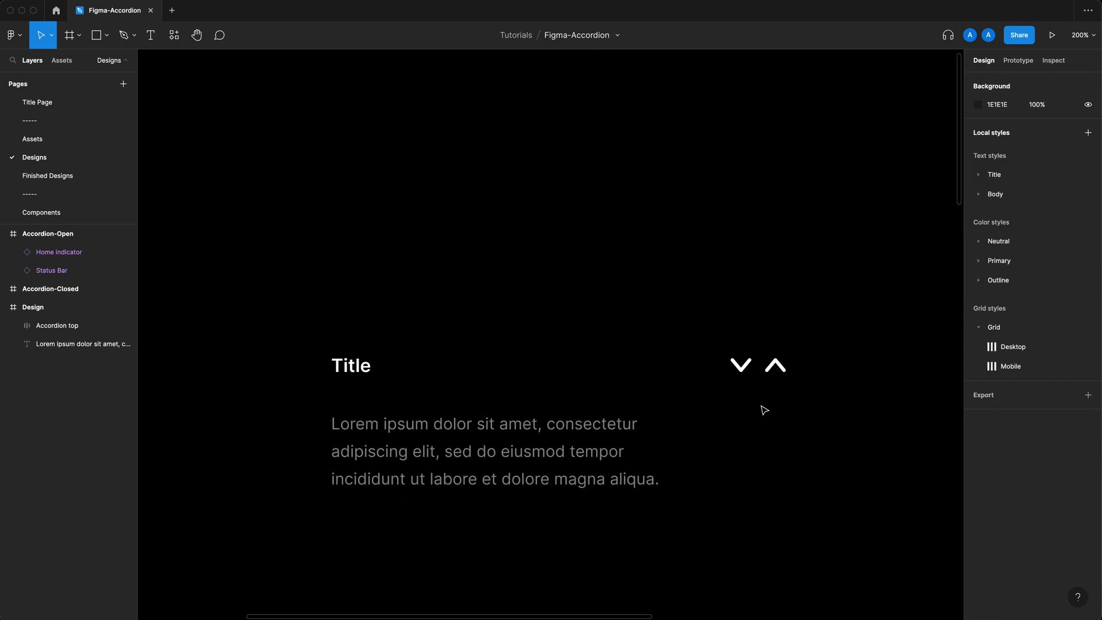
pyautogui.click(755, 364)
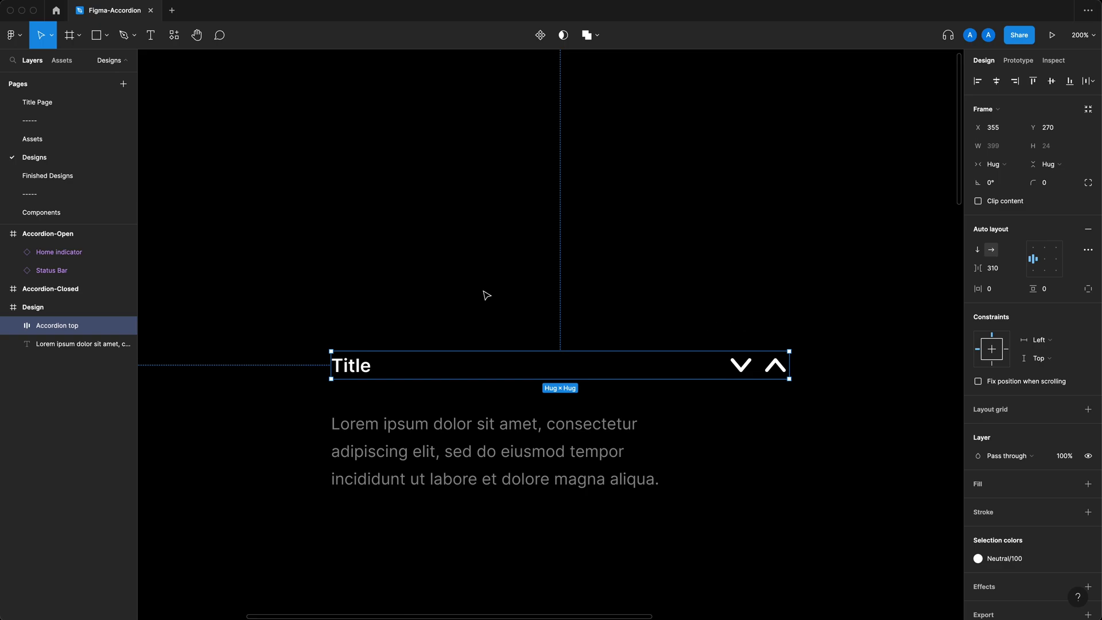
# Try narrowing the Accordion top frame to a width of 175, and restore its width to hug contents
pyautogui.moveTo(790, 374); pyautogui.dragTo(532, 368)
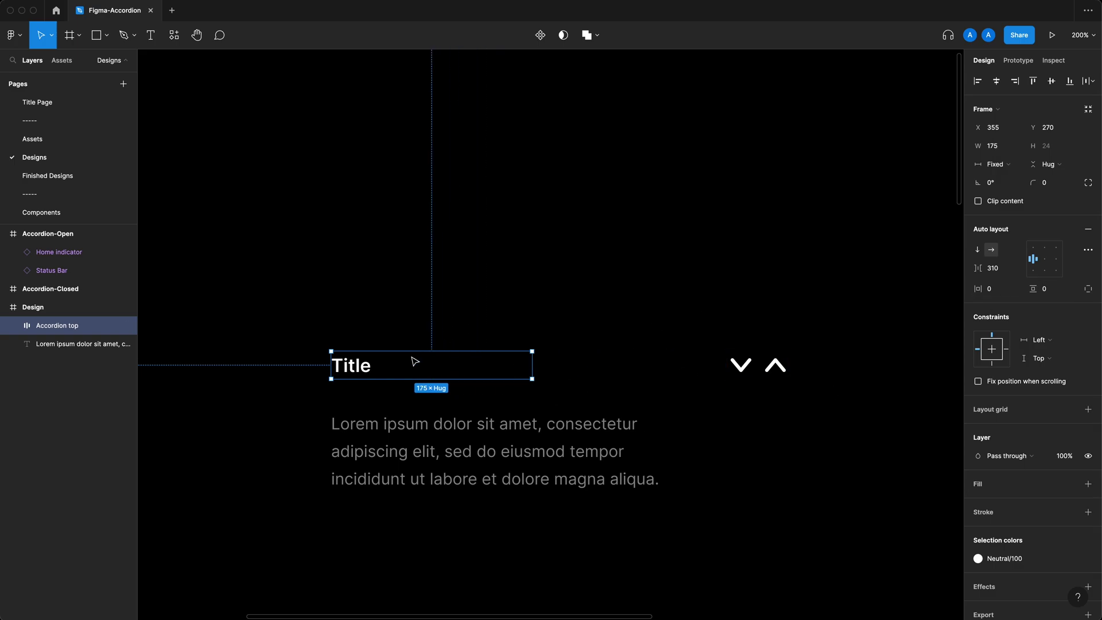
pyautogui.doubleClick(531, 376)
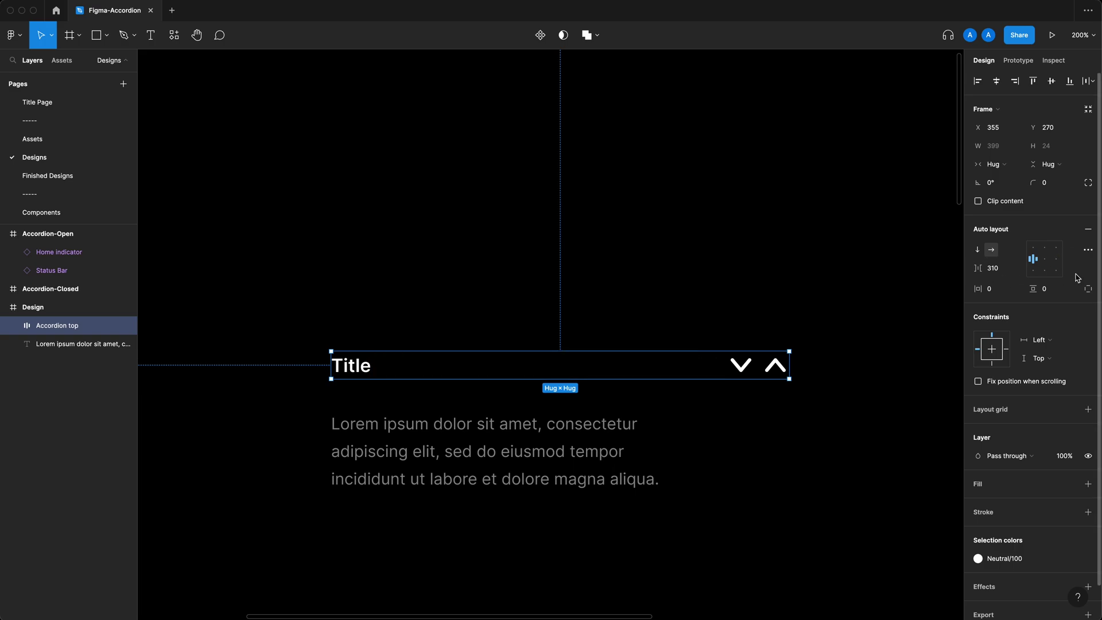
# Try a long random string as the Title text to test the auto layout, and restore the text to Title
pyautogui.doubleClick(367, 373)
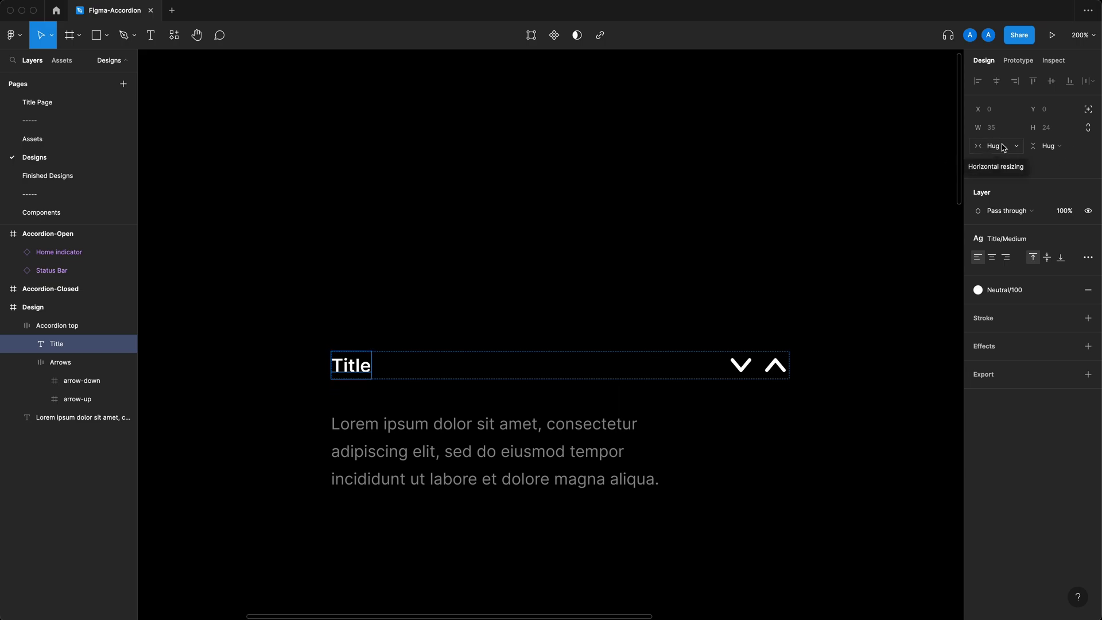
pyautogui.doubleClick(367, 370)
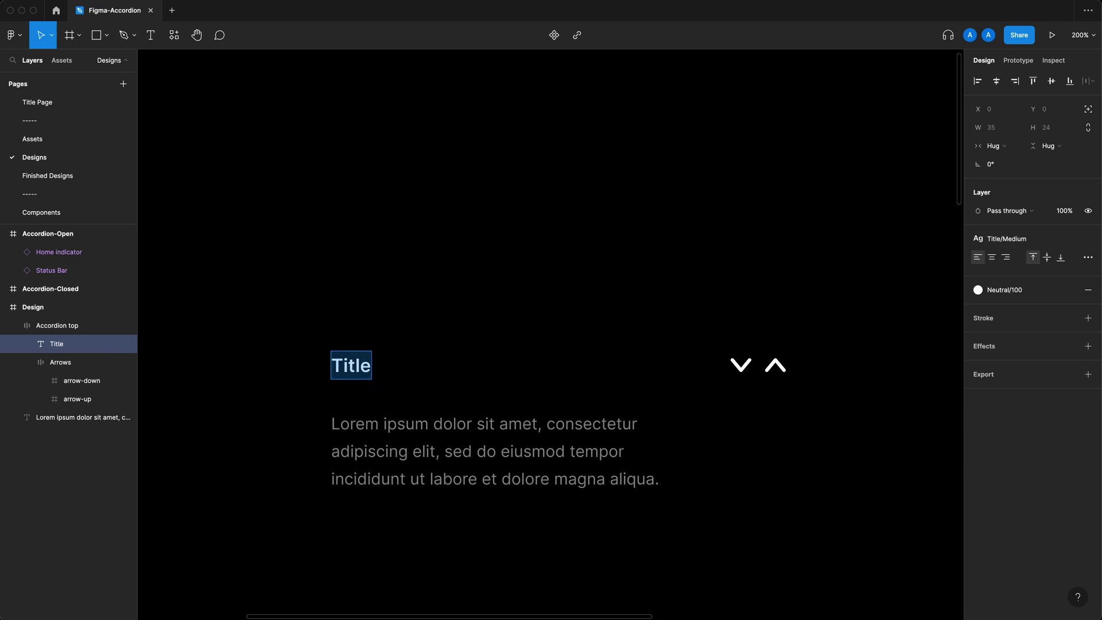
pyautogui.write('jklsdajfkldsajfldsajfl;kdsjfl')
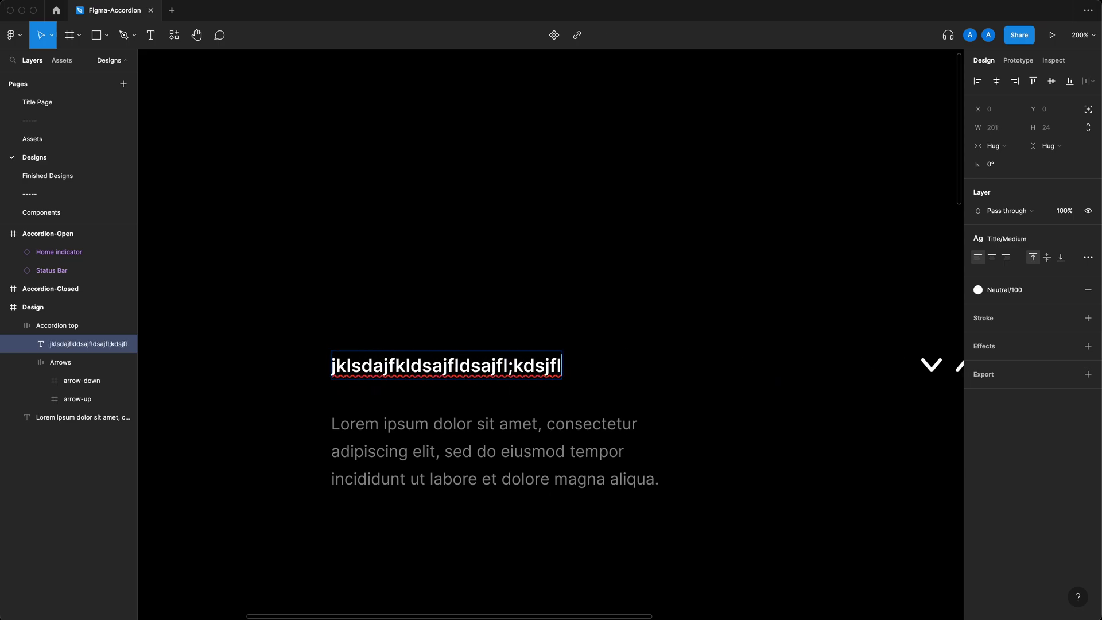
pyautogui.press('super+a')
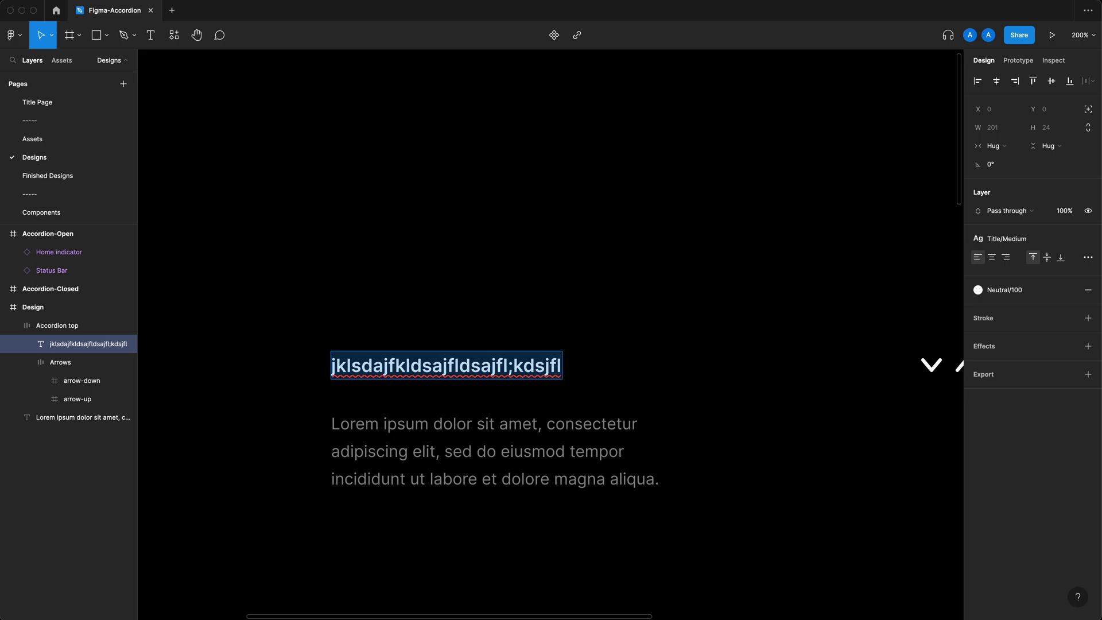
pyautogui.write('Title')
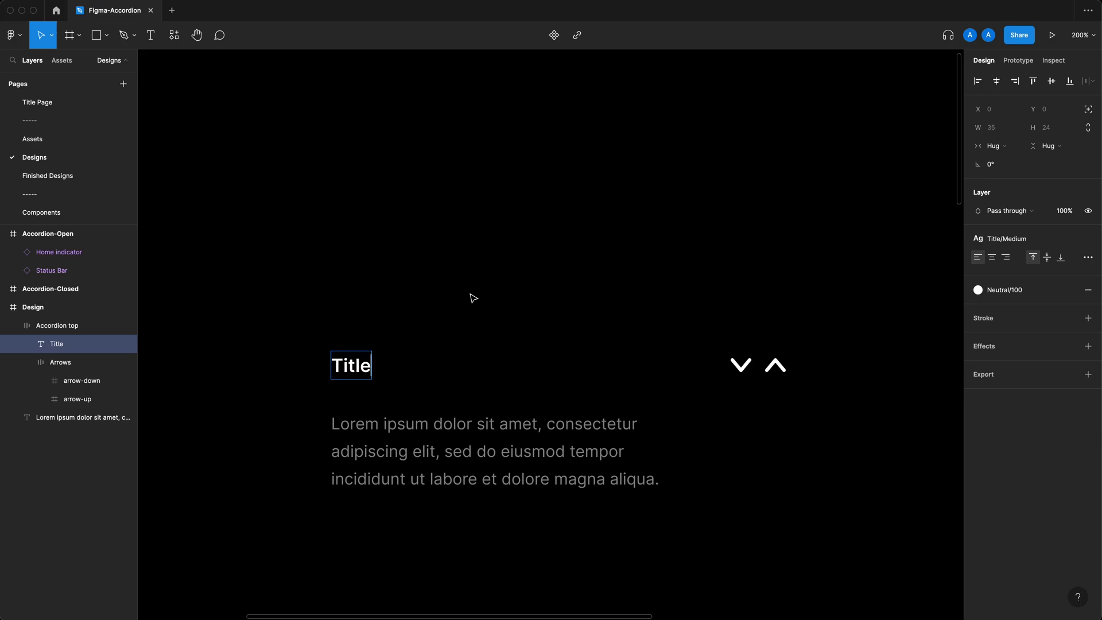
pyautogui.press('Escape')
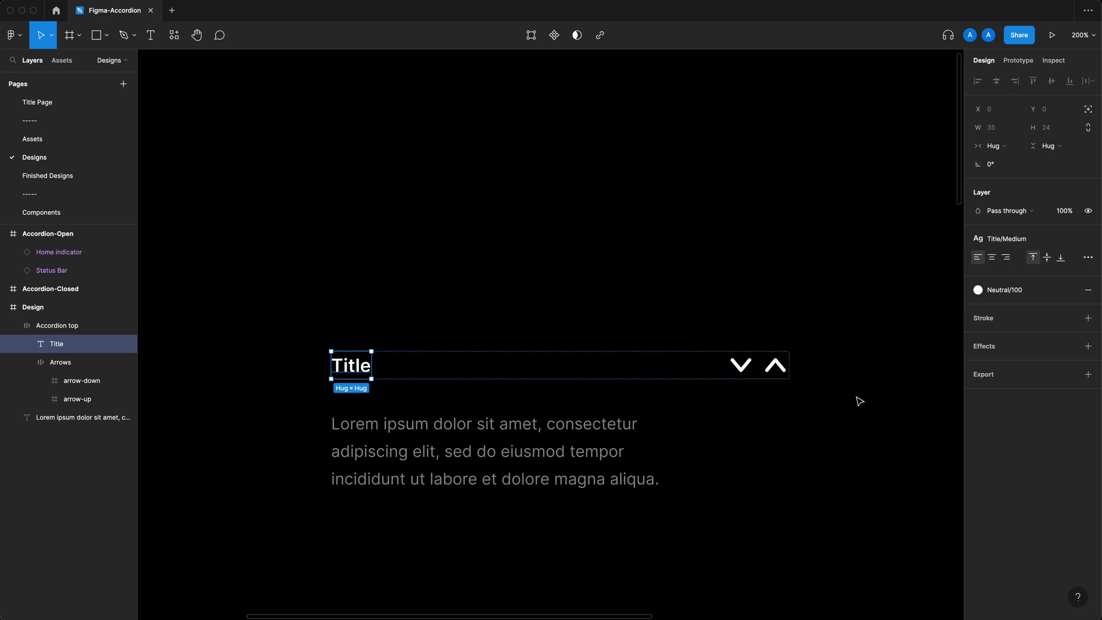
pyautogui.press('Escape')
# Add a fill to the Accordion top frame using the dark Outline/One color style
pyautogui.click(358, 366)
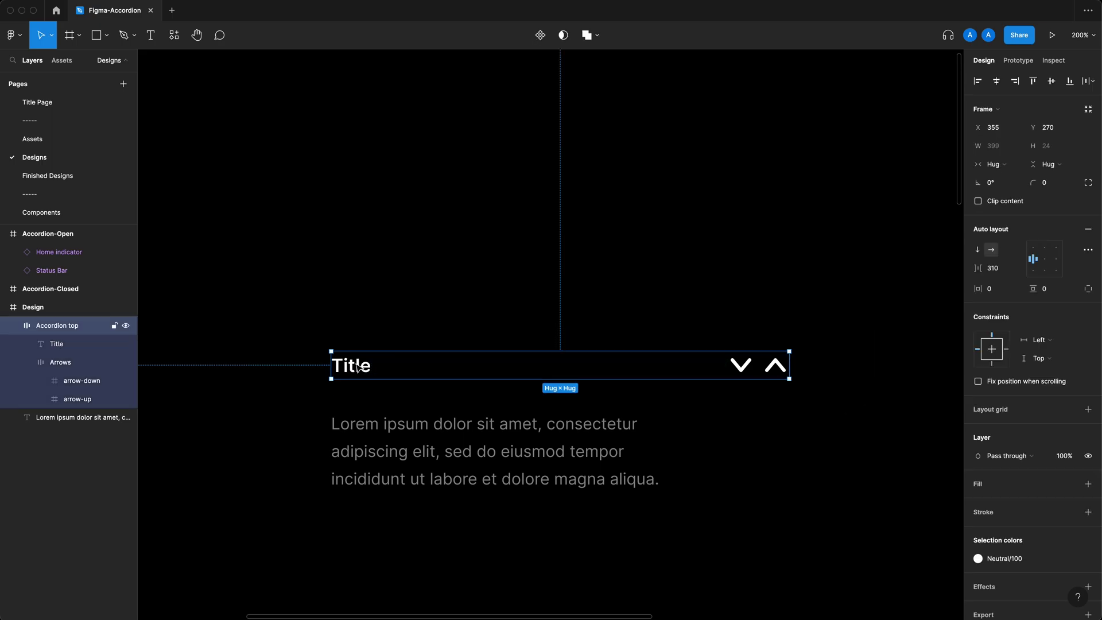
pyautogui.click(357, 366)
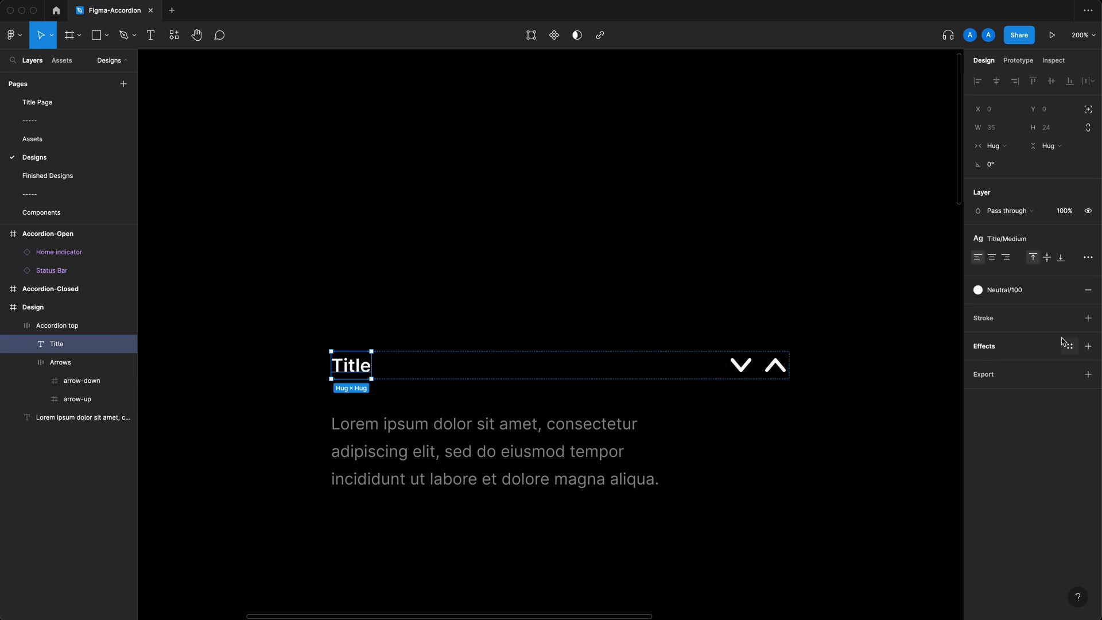
pyautogui.hotkey('shift', 'Return')
pyautogui.click(1089, 484)
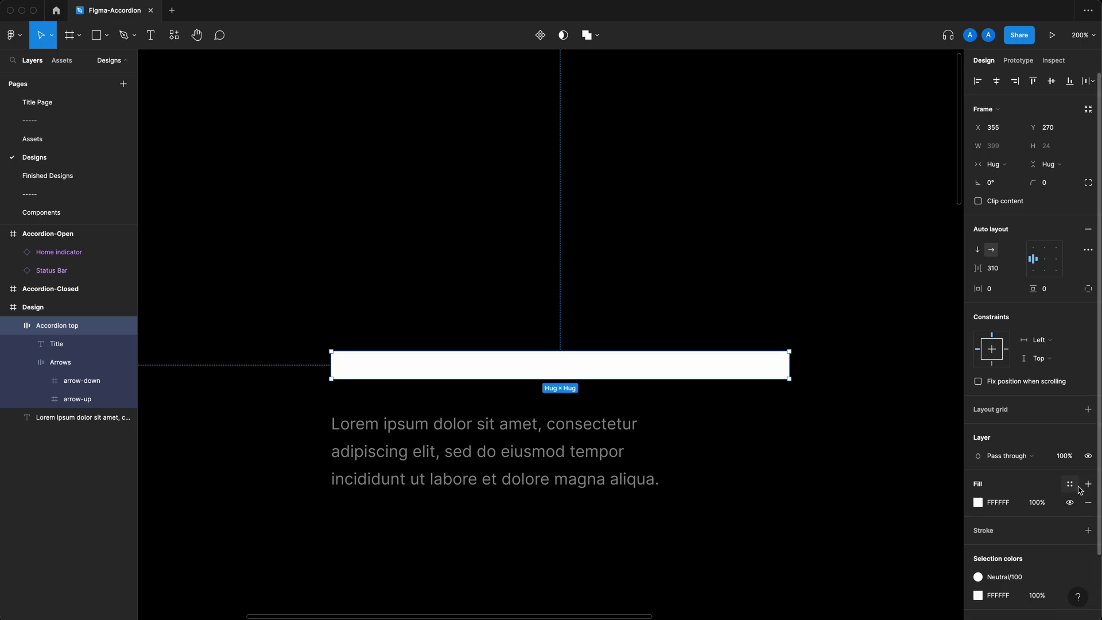
pyautogui.click(1069, 484)
pyautogui.click(982, 602)
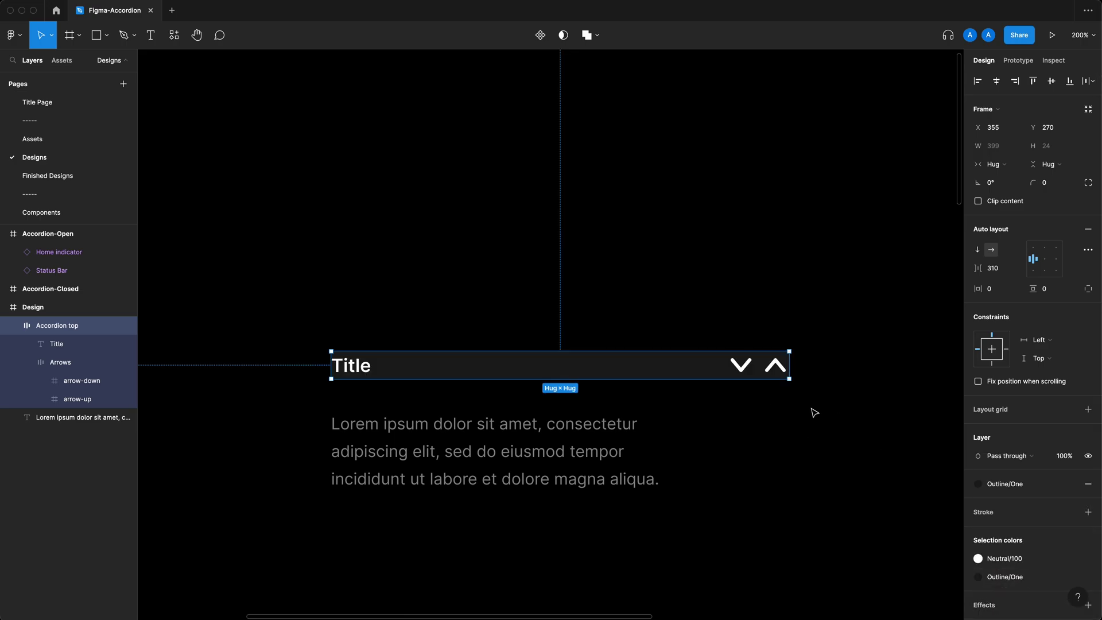
# Add a fill to the nested Arrows frame using the red Primary/Main color style and deselect it
pyautogui.click(773, 394)
pyautogui.click(745, 376)
pyautogui.click(744, 376)
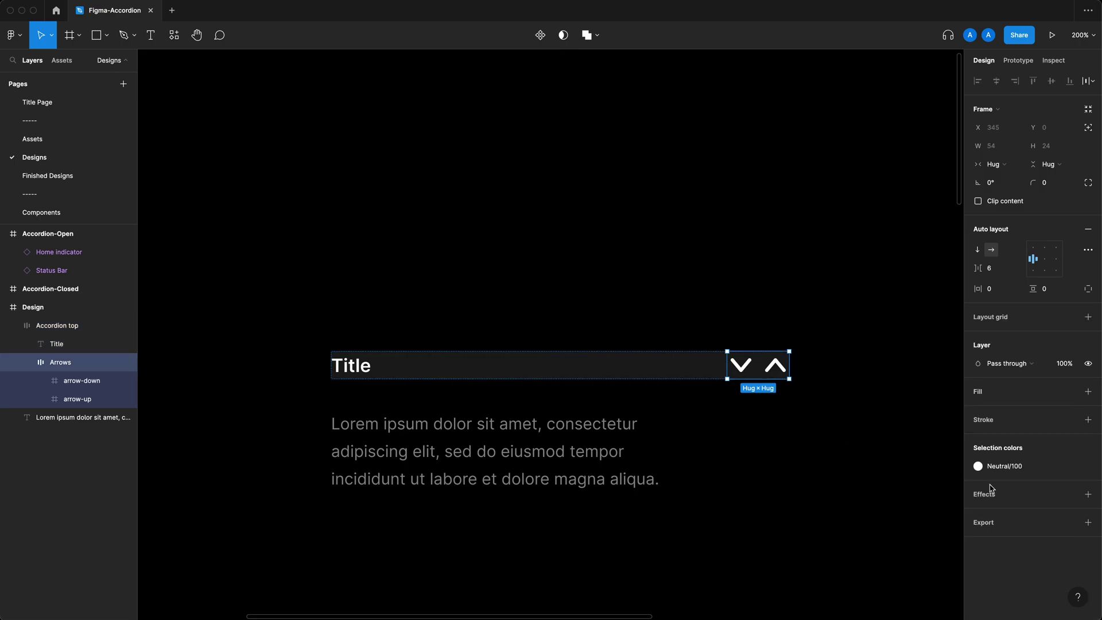
pyautogui.click(1089, 392)
pyautogui.click(1070, 391)
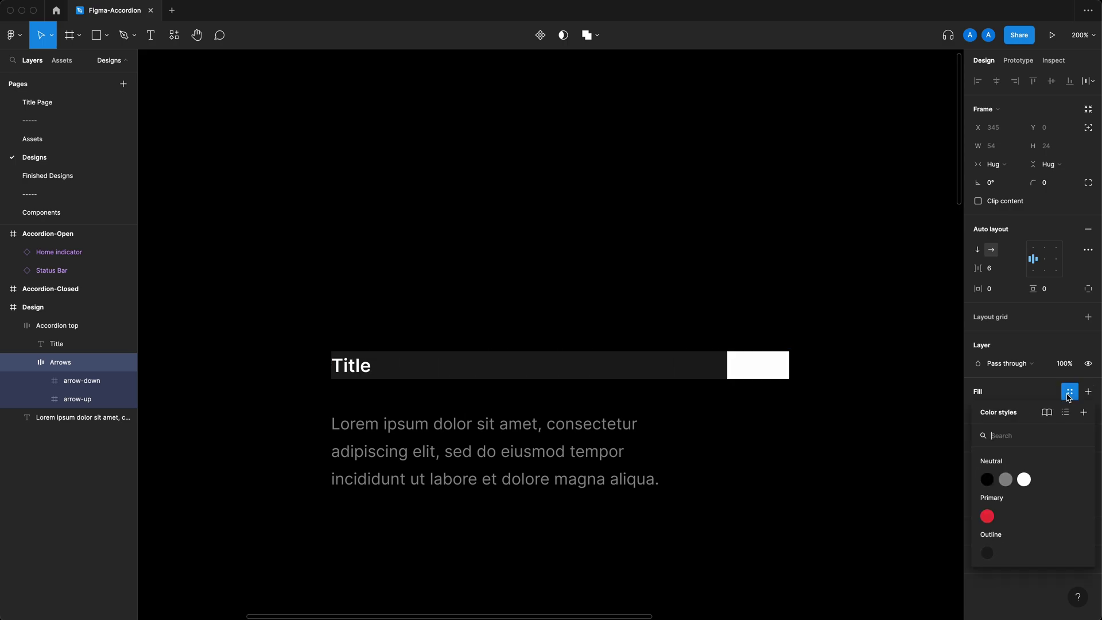
pyautogui.click(987, 515)
pyautogui.click(745, 414)
pyautogui.click(573, 366)
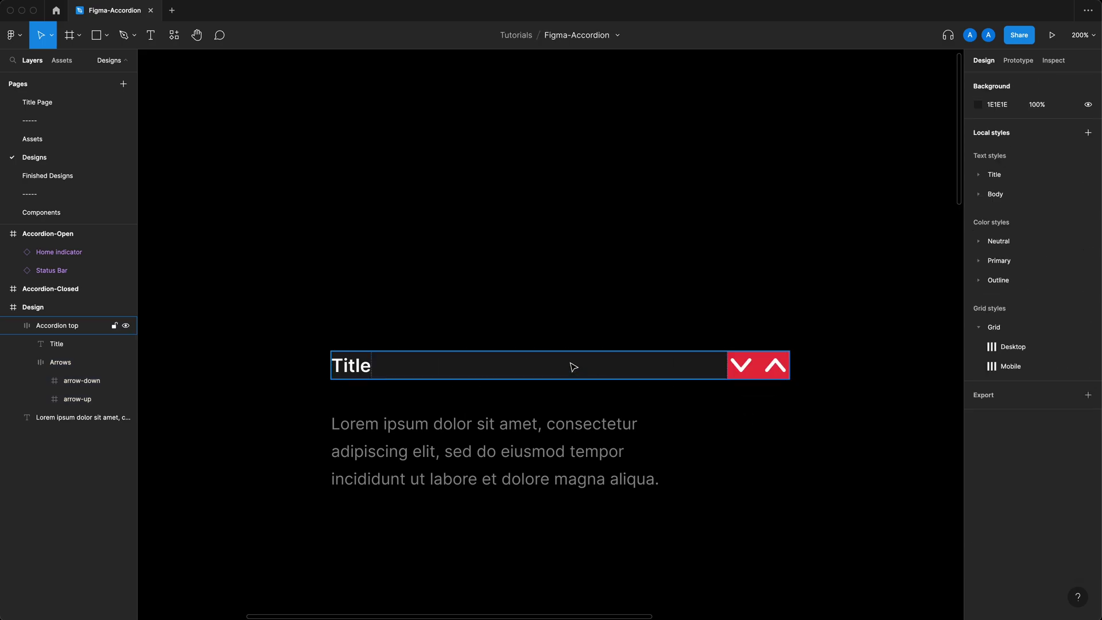
pyautogui.doubleClick(352, 373)
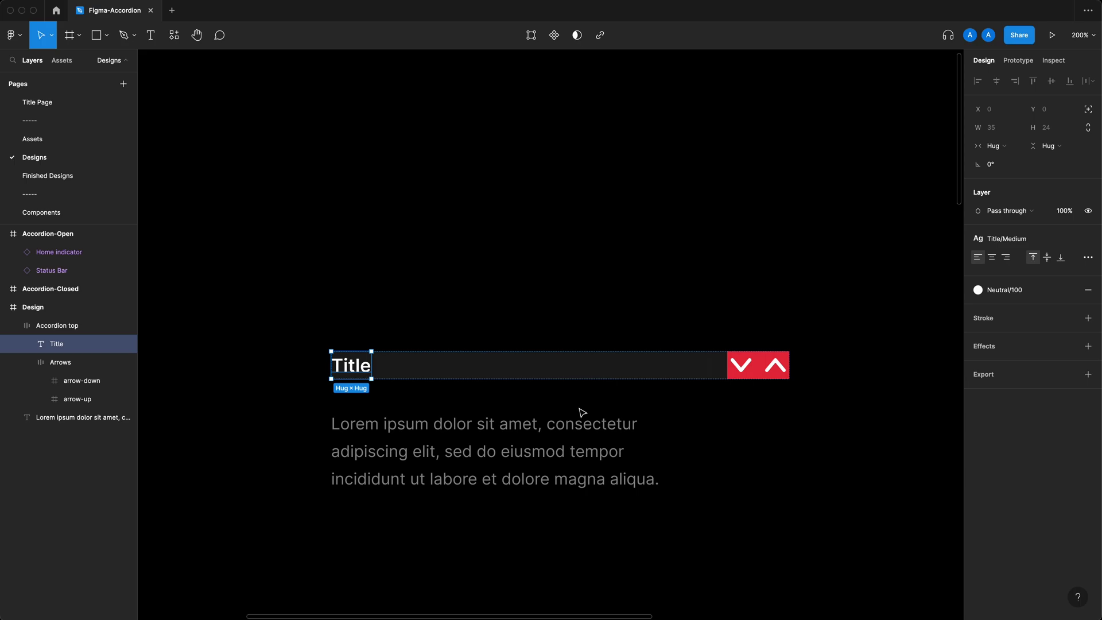
pyautogui.click(773, 414)
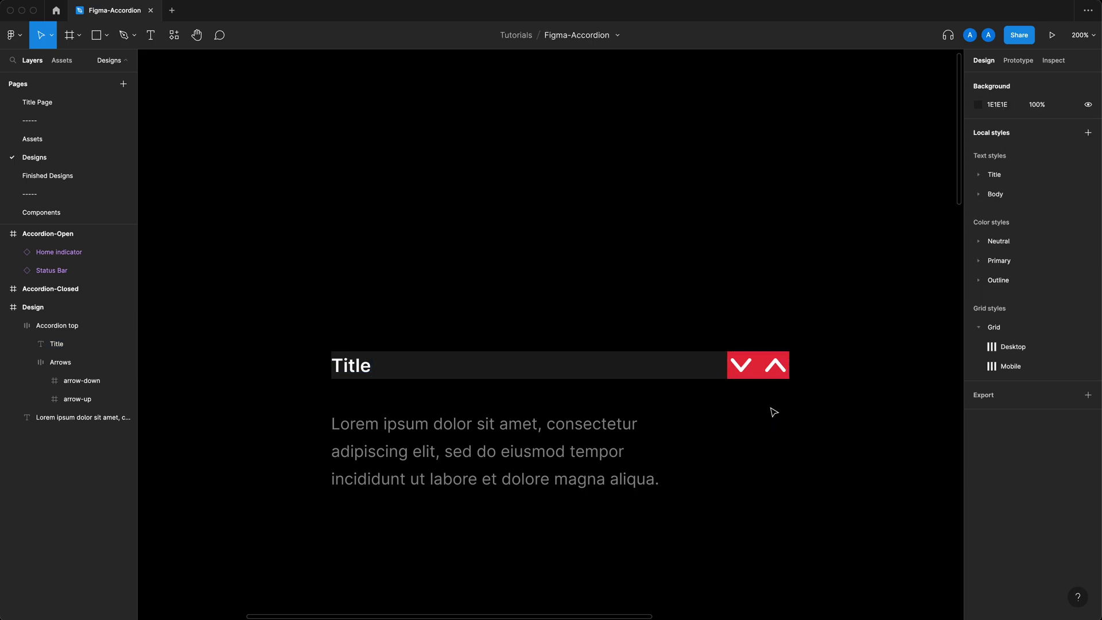
pyautogui.doubleClick(761, 373)
pyautogui.click(806, 423)
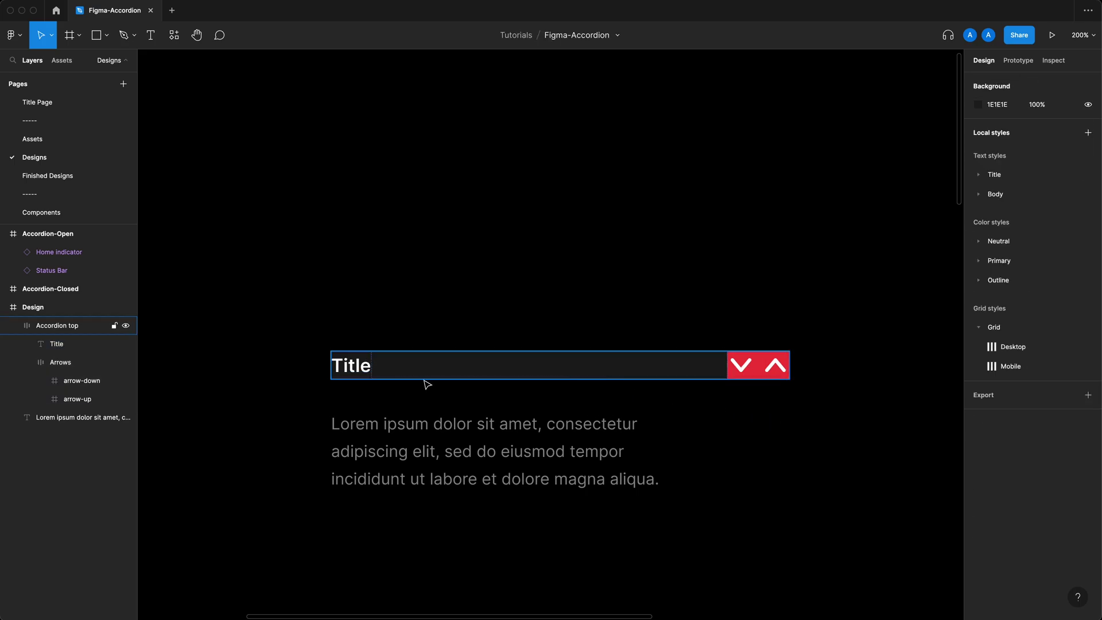
pyautogui.doubleClick(380, 374)
# Try a vertical layout direction on the Accordion top frame and return it to horizontal
pyautogui.click(594, 361)
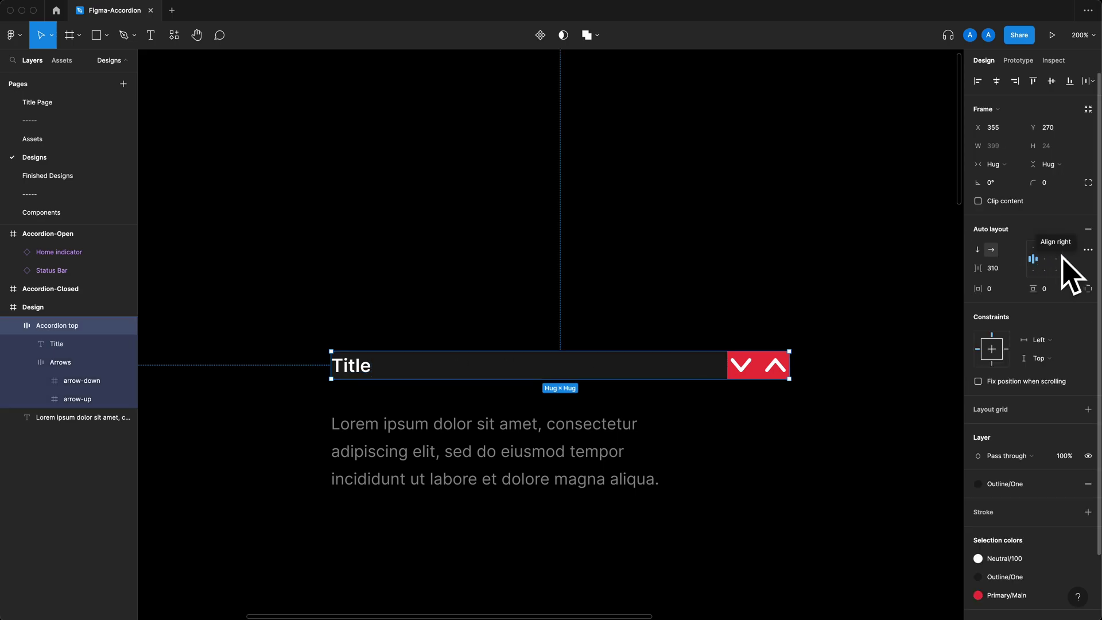
pyautogui.click(1086, 253)
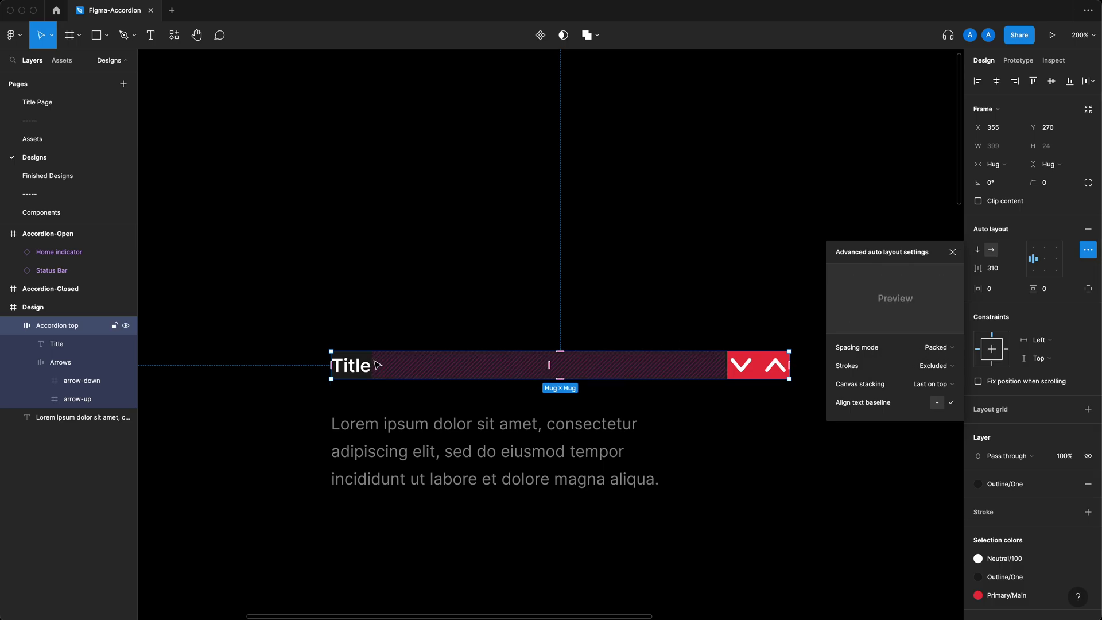
pyautogui.click(953, 253)
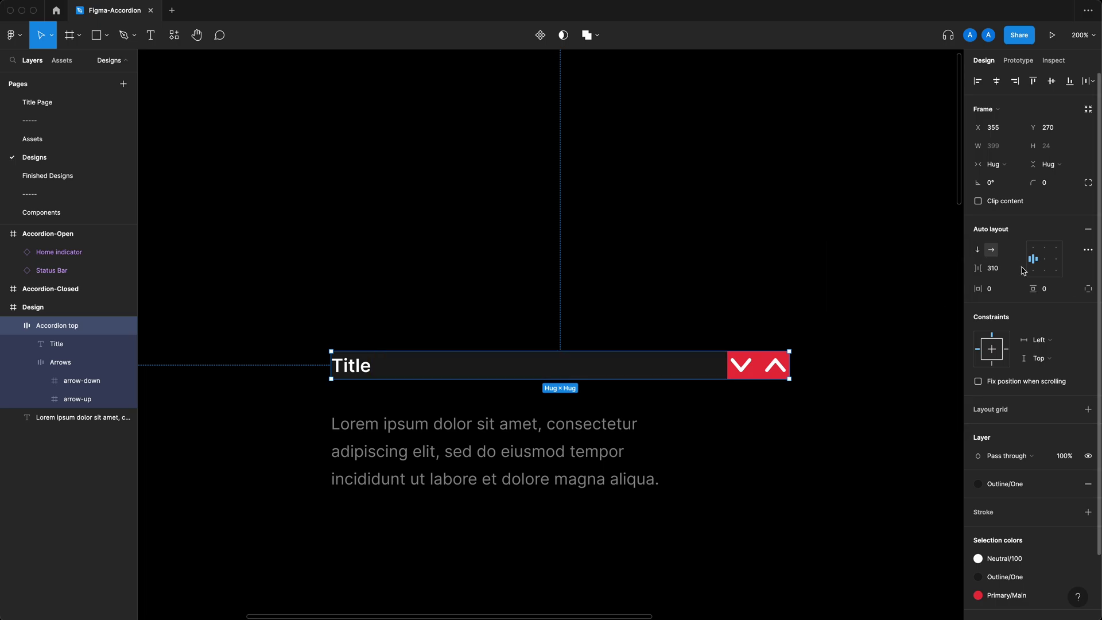
pyautogui.click(980, 255)
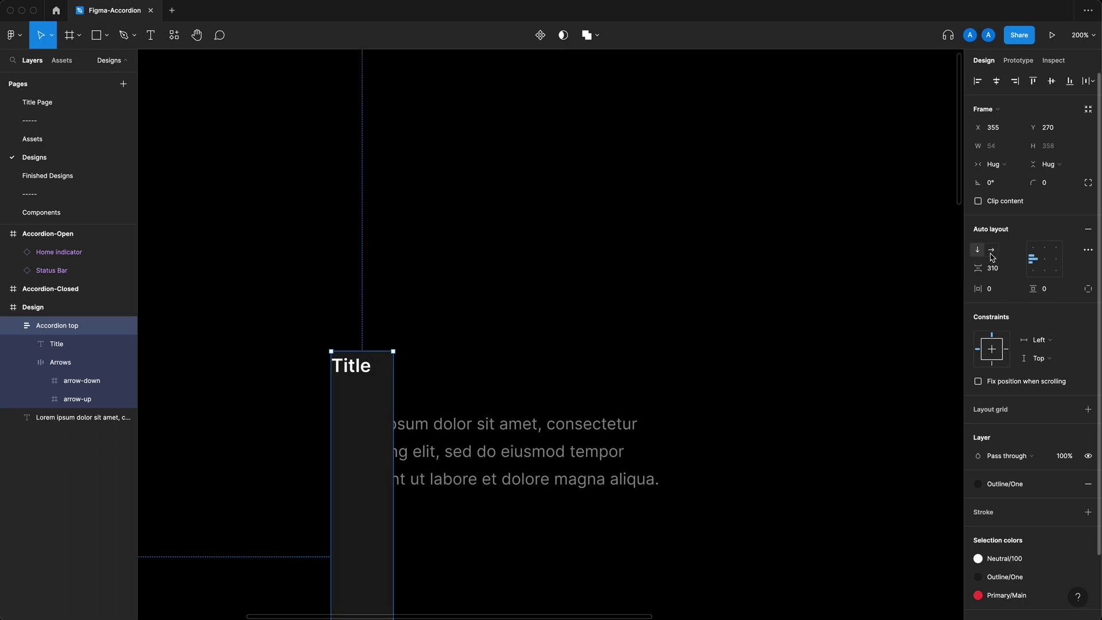
pyautogui.click(992, 252)
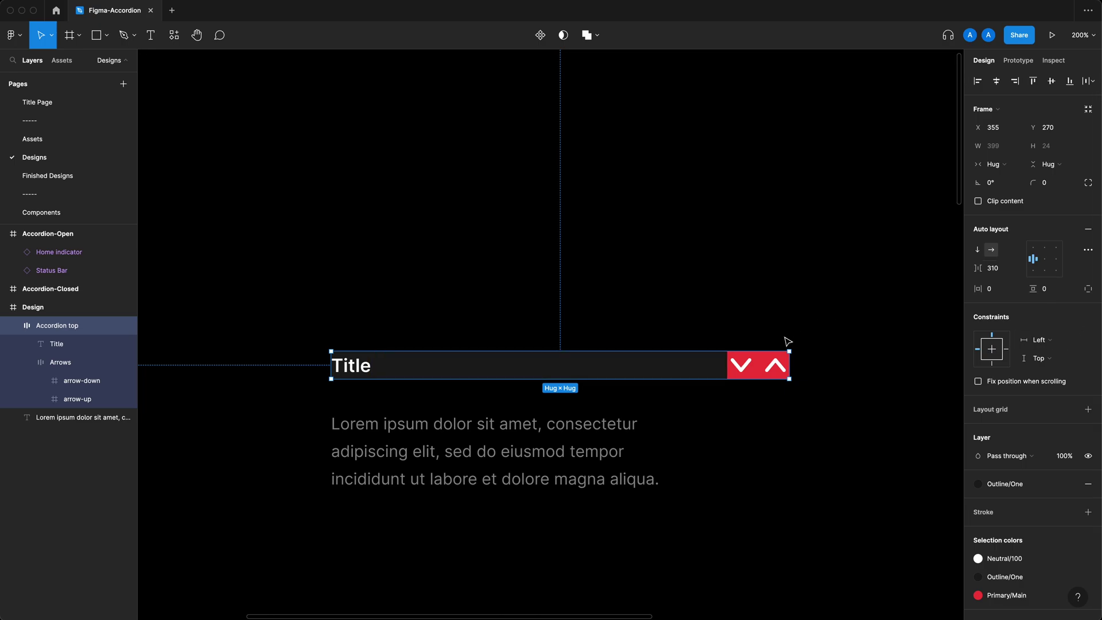
# Set the spacing between the title and the Arrows frame in Accordion top to 8
pyautogui.click(997, 276)
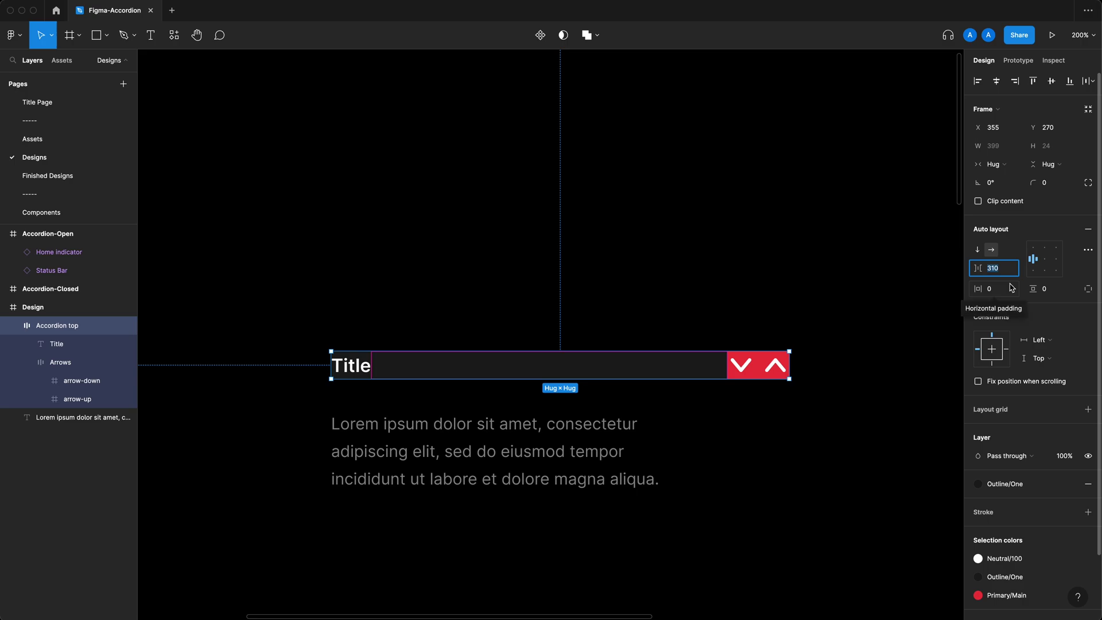
pyautogui.write('8')
pyautogui.press('Return')
pyautogui.click(352, 365)
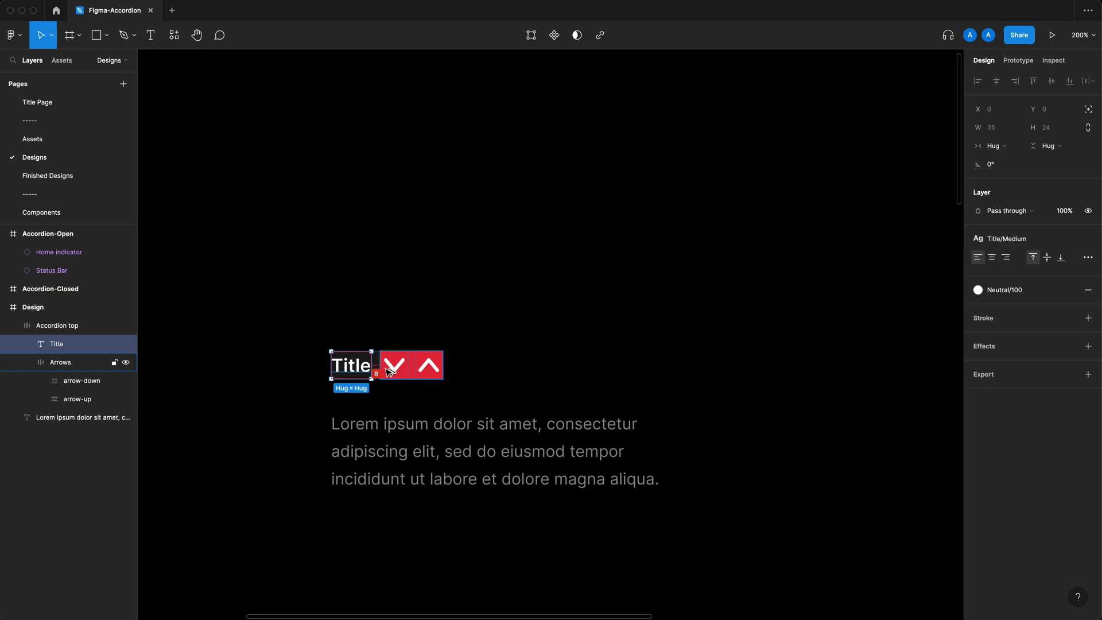
pyautogui.press('Escape')
# Set the Accordion top frame's horizontal resizing to Fixed width and widen it to about 381
pyautogui.click(435, 362)
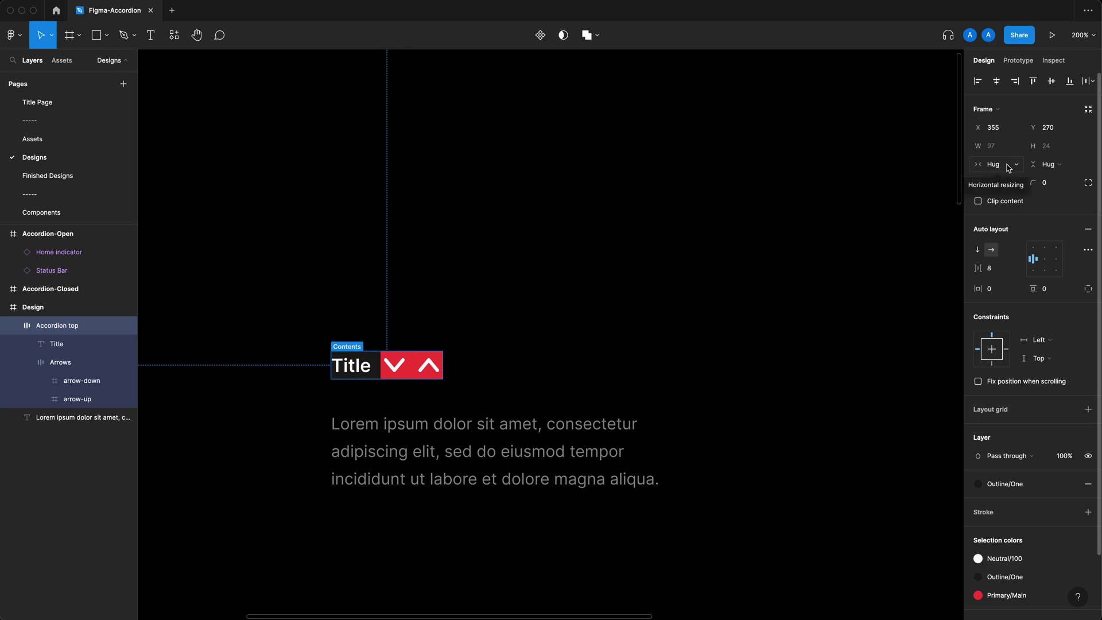
pyautogui.click(1009, 165)
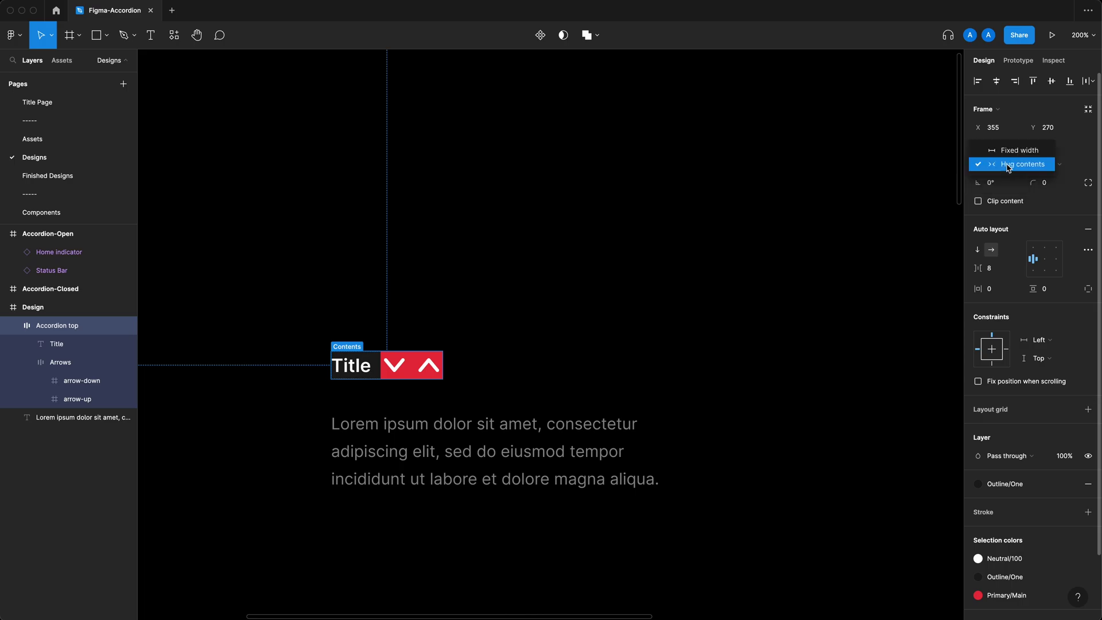
pyautogui.click(998, 146)
pyautogui.moveTo(444, 374); pyautogui.dragTo(770, 388)
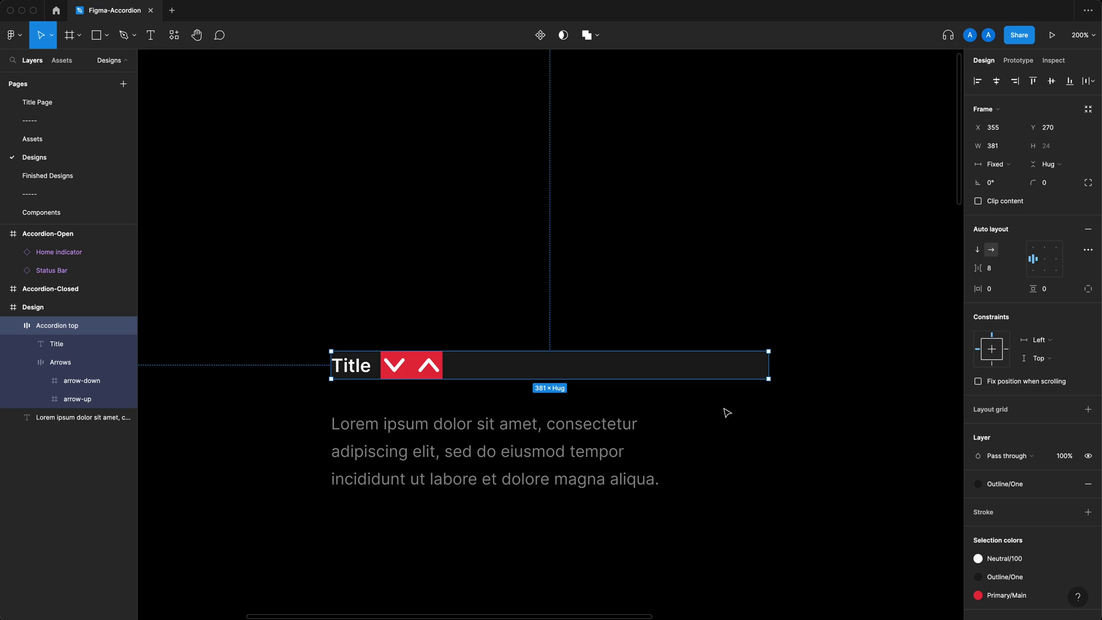
pyautogui.click(802, 417)
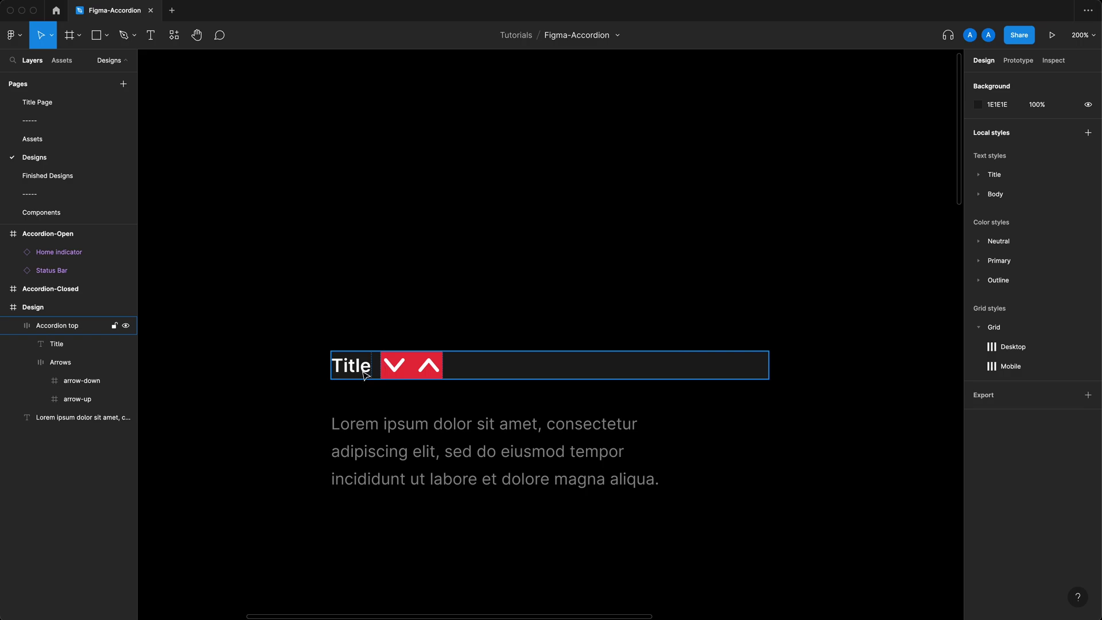
# Change the spacing mode of the Accordion top auto layout to Space between
pyautogui.click(365, 376)
pyautogui.click(1094, 250)
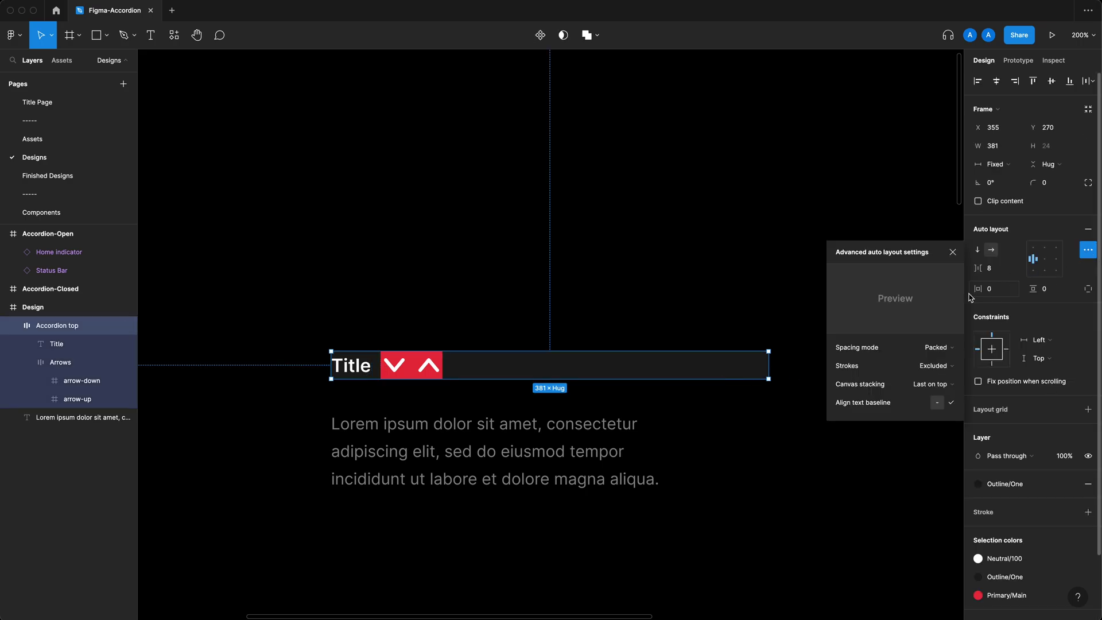
pyautogui.click(938, 348)
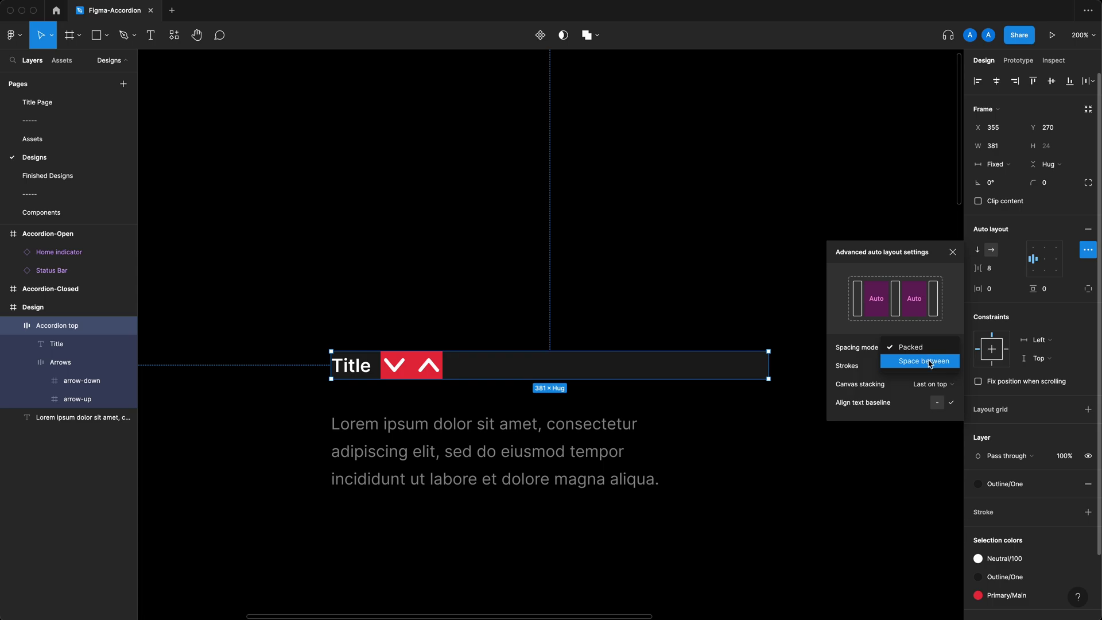
pyautogui.click(924, 361)
pyautogui.click(382, 389)
pyautogui.click(351, 366)
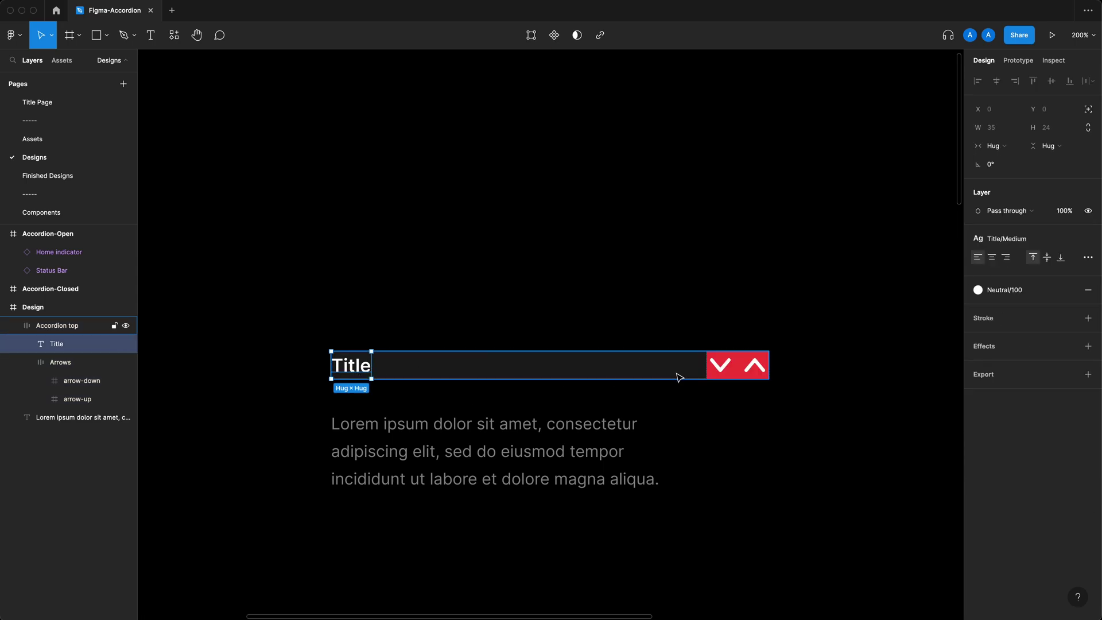
# Widen the Accordion top frame to about 438
pyautogui.click(723, 407)
pyautogui.click(725, 372)
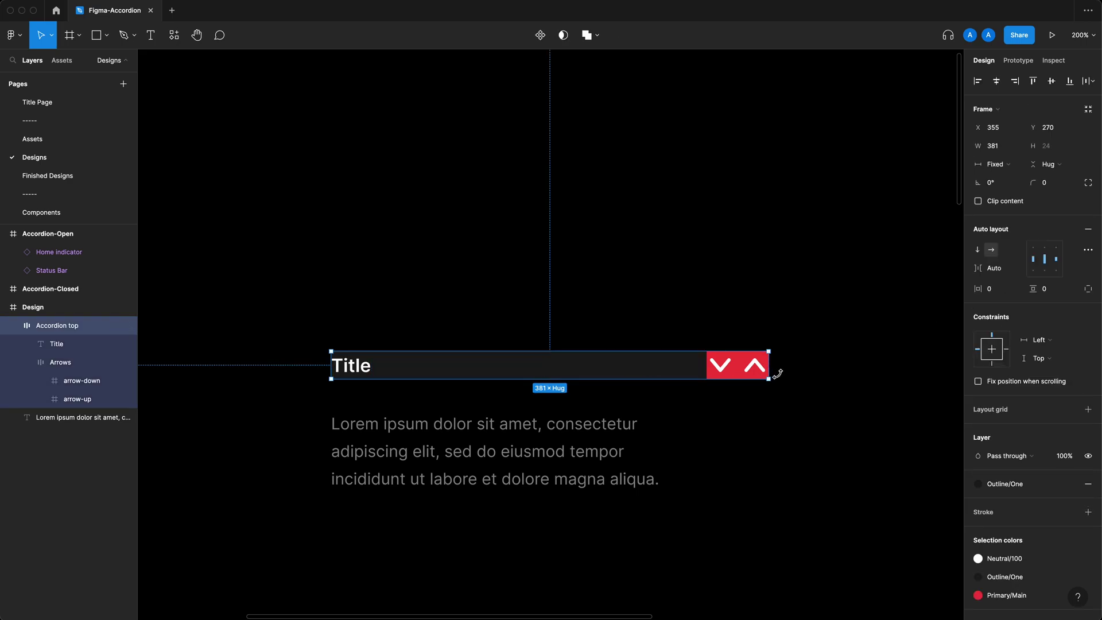
pyautogui.moveTo(770, 368); pyautogui.dragTo(834, 367)
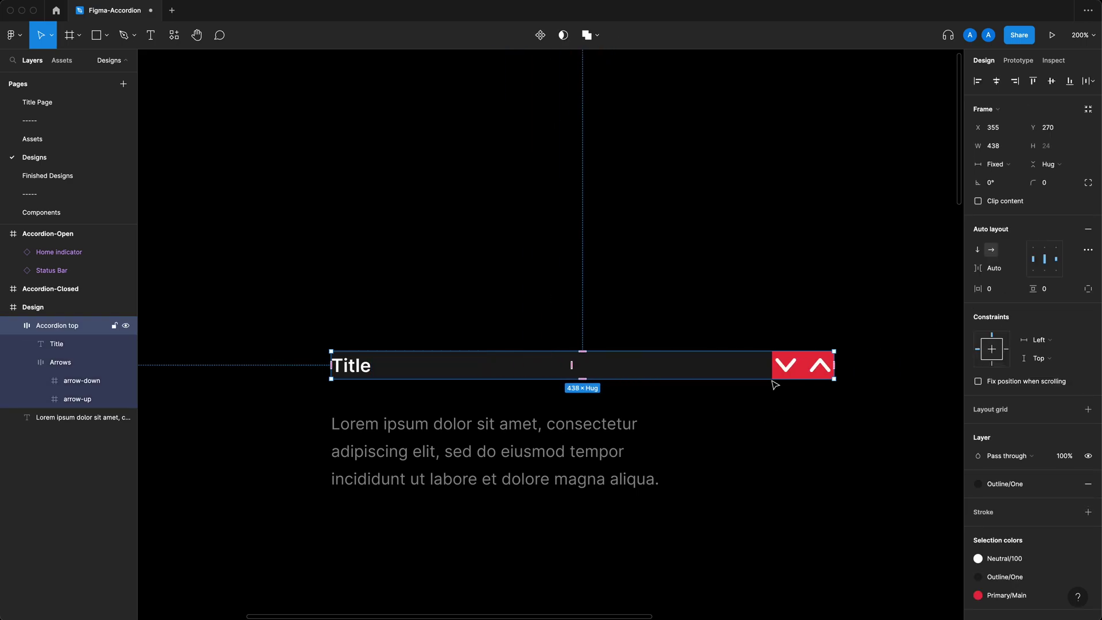
# Replace the title text in Accordion top with "This is very very long title over here"
pyautogui.doubleClick(357, 370)
pyautogui.doubleClick(356, 367)
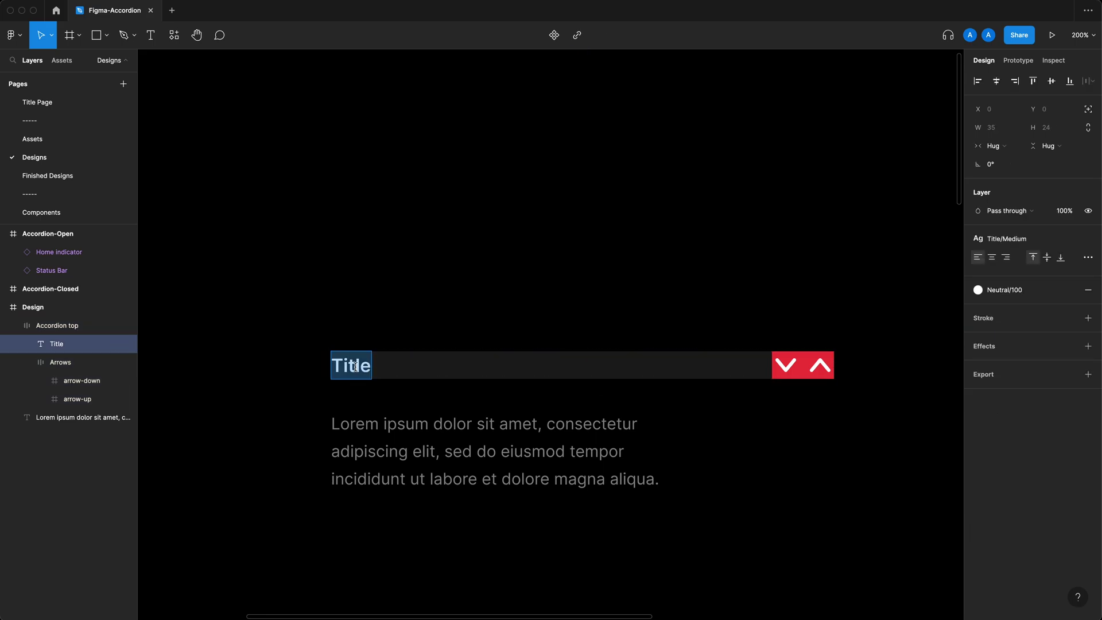
pyautogui.write('This is very very long title over here')
pyautogui.press('Escape')
pyautogui.press('Escape')
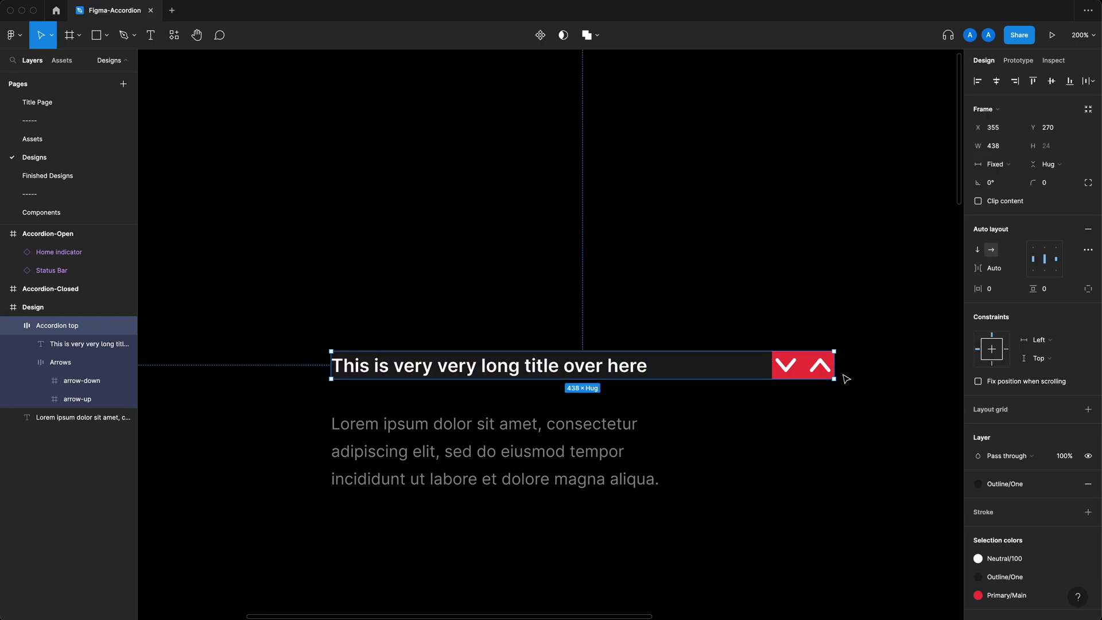
# Try narrowing the Accordion top frame to about 178 and shortening the title to "This is very..."
pyautogui.moveTo(838, 371); pyautogui.dragTo(533, 363)
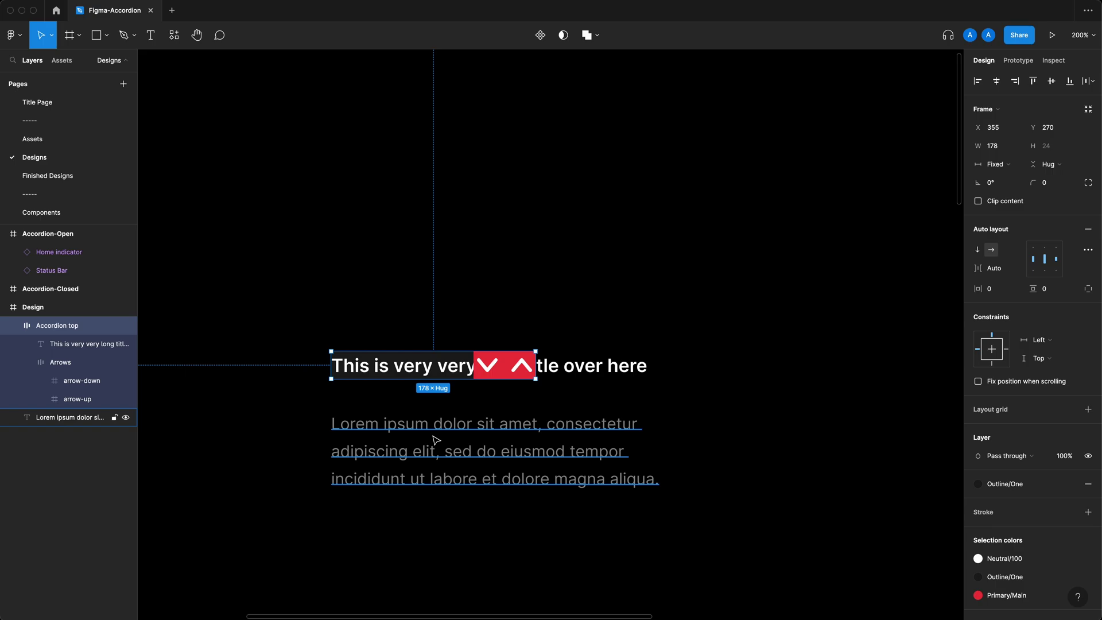
pyautogui.click(431, 377)
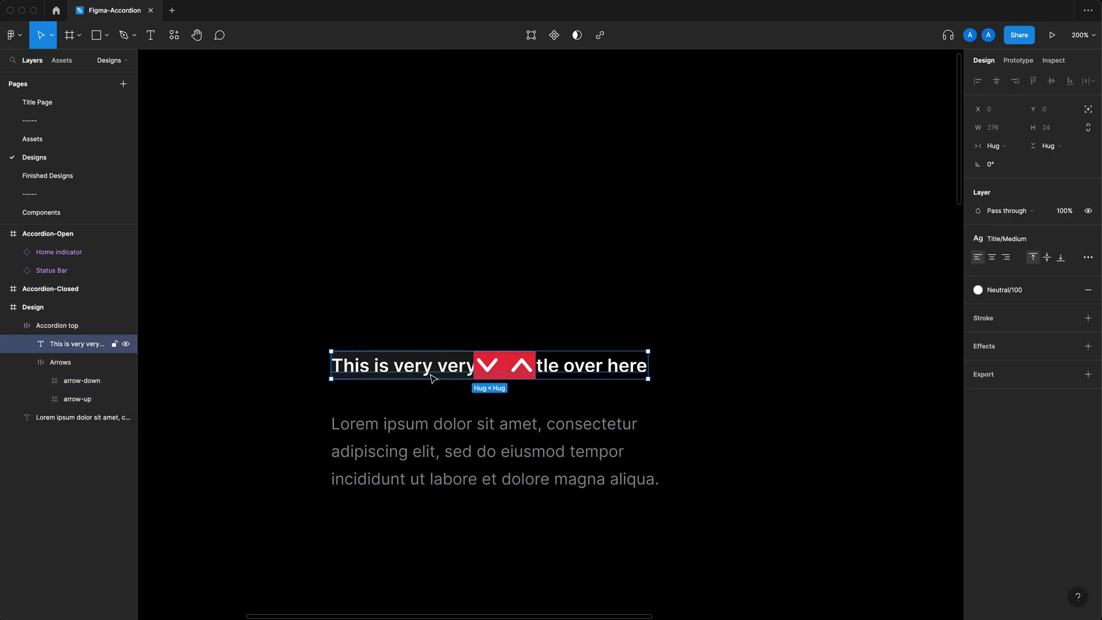
pyautogui.doubleClick(430, 375)
pyautogui.press('Right')
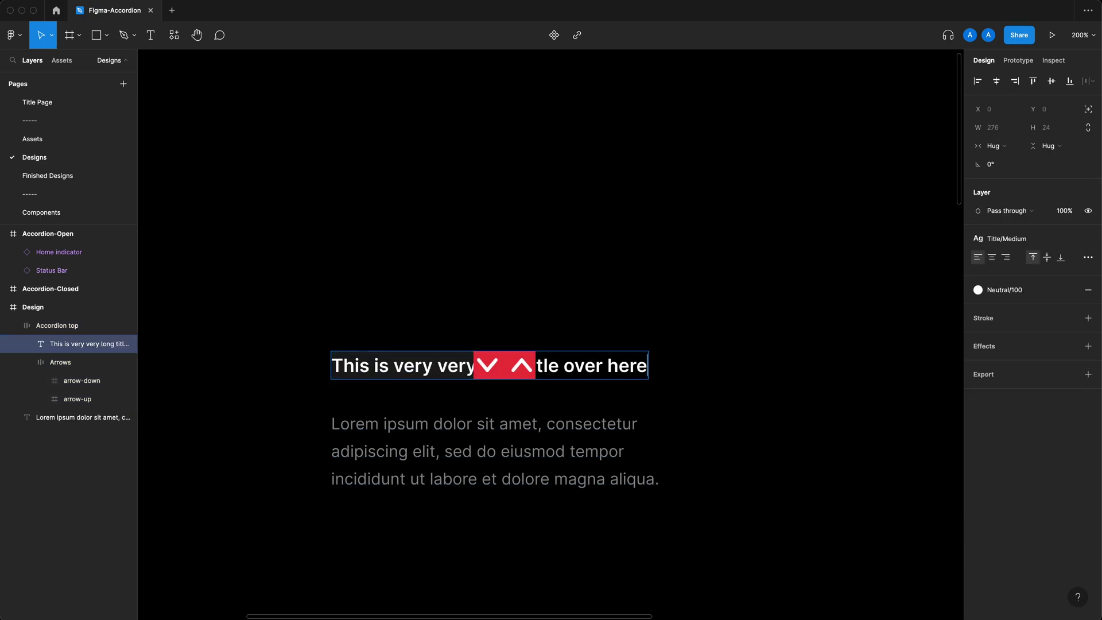
pyautogui.hotkey('alt', 'shift', 'Left')
pyautogui.hotkey('alt', 'shift', 'Left')
pyautogui.hotkey('alt', 'shift', 'Left')
pyautogui.hotkey('alt', 'shift', 'Left')
pyautogui.hotkey('alt', 'shift', 'Left')
pyautogui.hotkey('shift', 'Left')
pyautogui.press('BackSpace')
pyautogui.write('...')
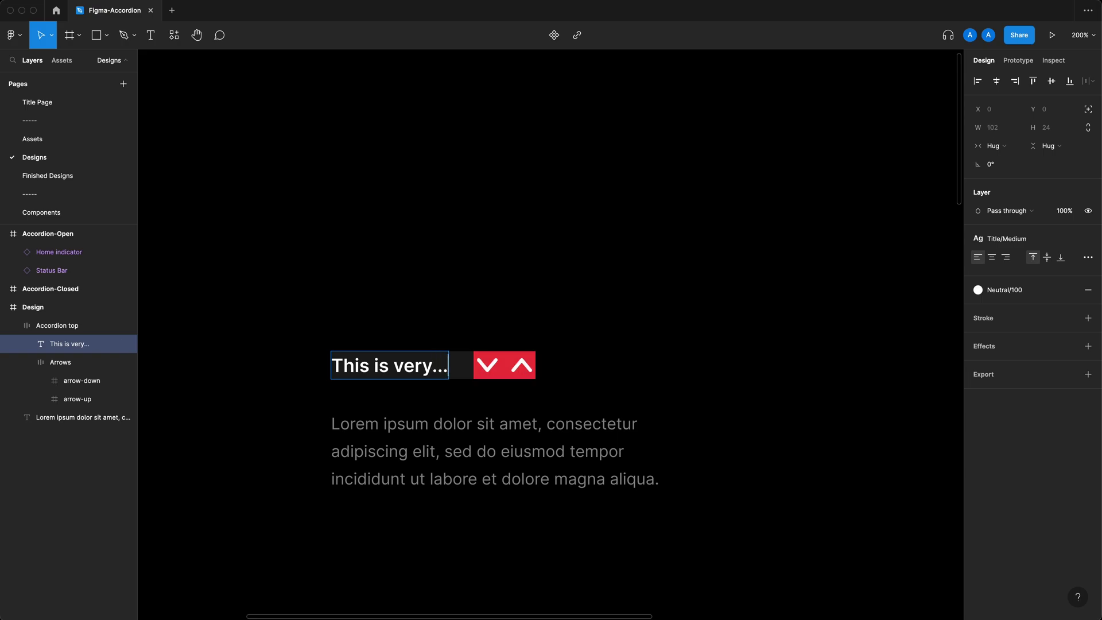
# Undo the title shortening and the narrowing of the Accordion top frame
pyautogui.press('super+z')
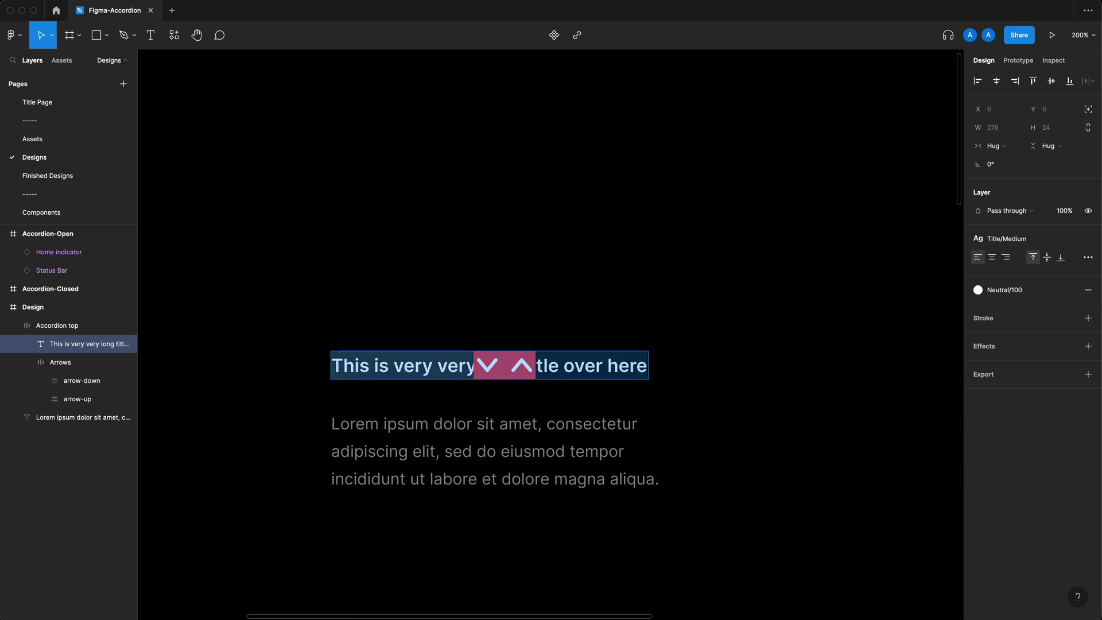
pyautogui.press('Escape')
pyautogui.press('Escape')
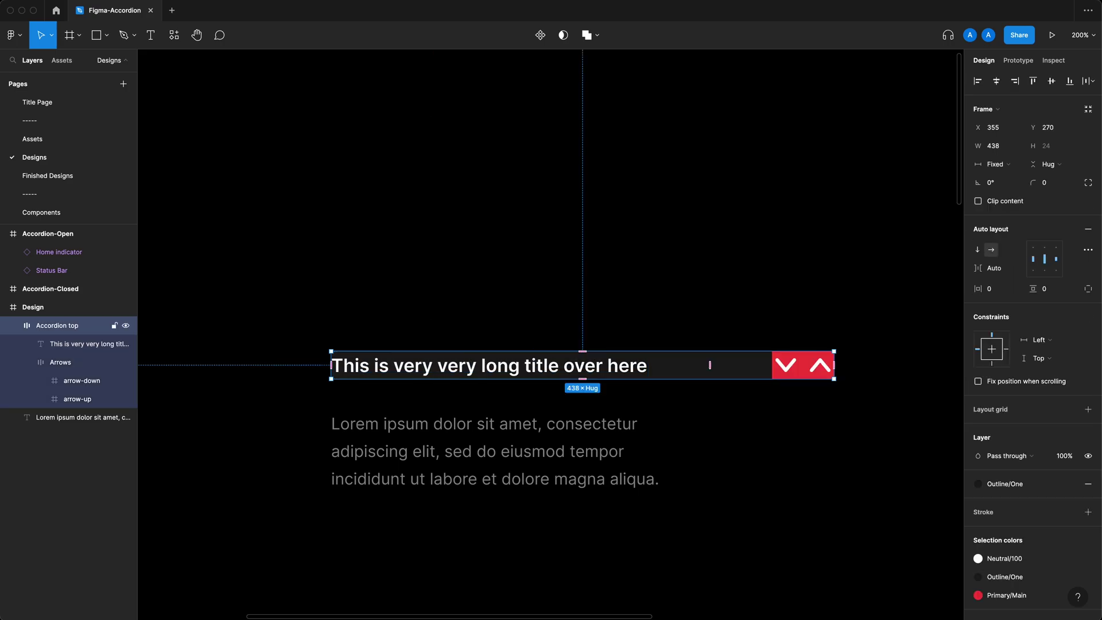
# Change the spacing mode of the Accordion top auto layout to Packed
pyautogui.click(1088, 250)
pyautogui.click(949, 347)
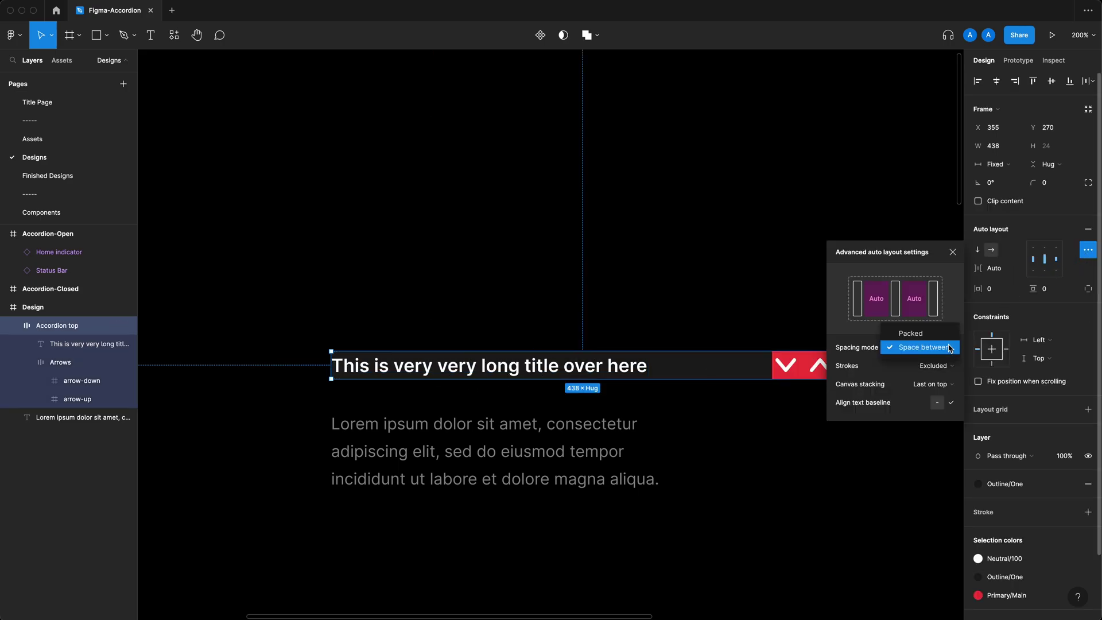
pyautogui.click(939, 336)
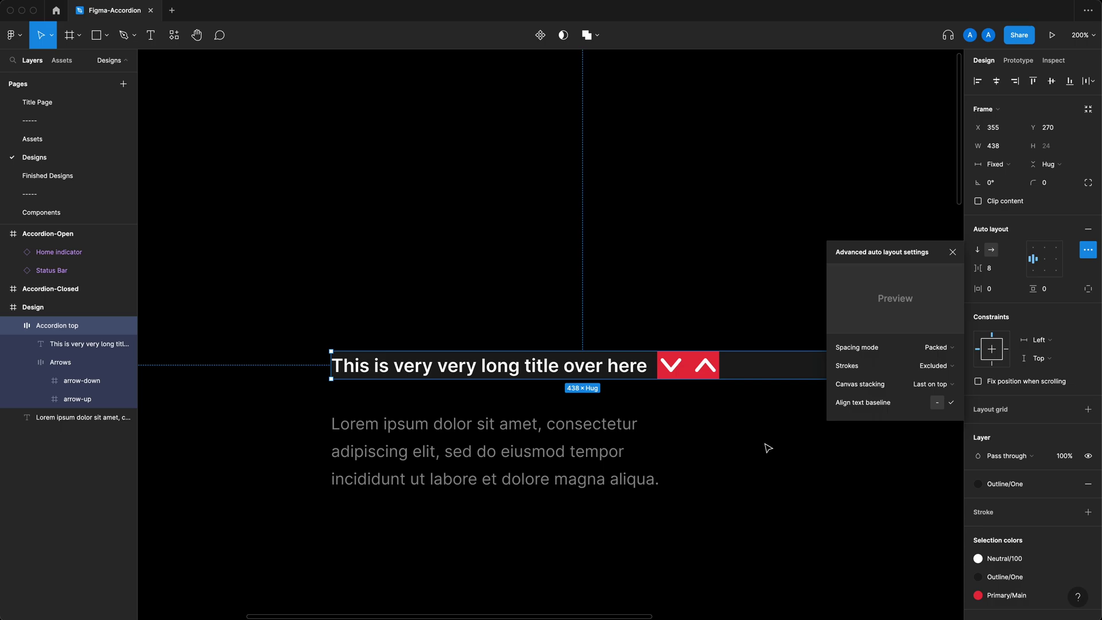
pyautogui.click(833, 453)
pyautogui.click(732, 373)
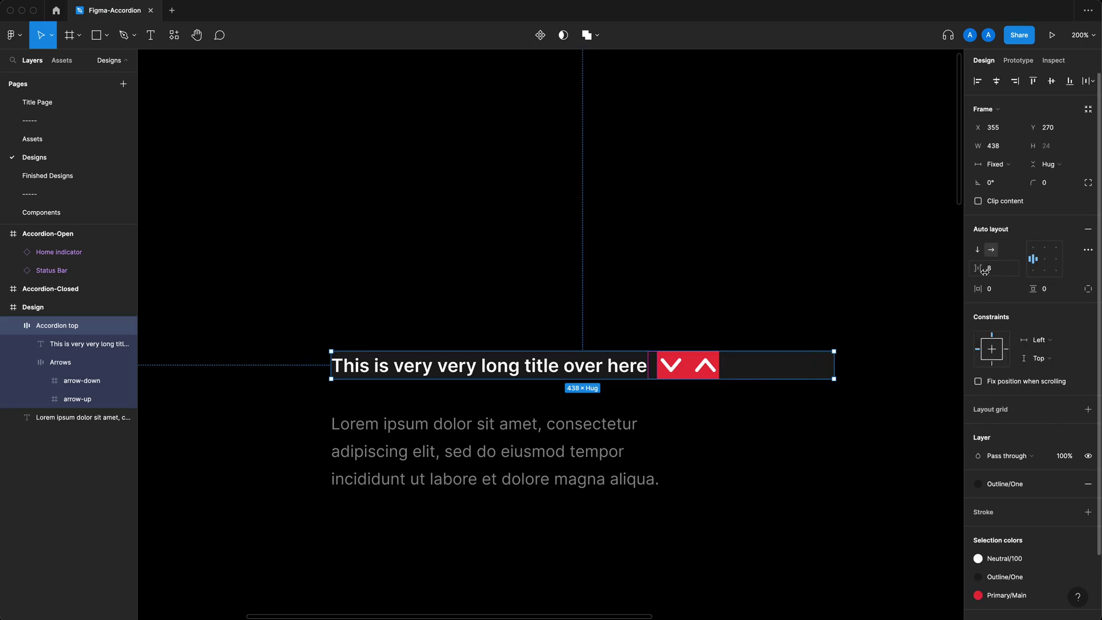
# Check the horizontal and vertical resizing options of the Arrows frame
pyautogui.click(785, 478)
pyautogui.doubleClick(710, 375)
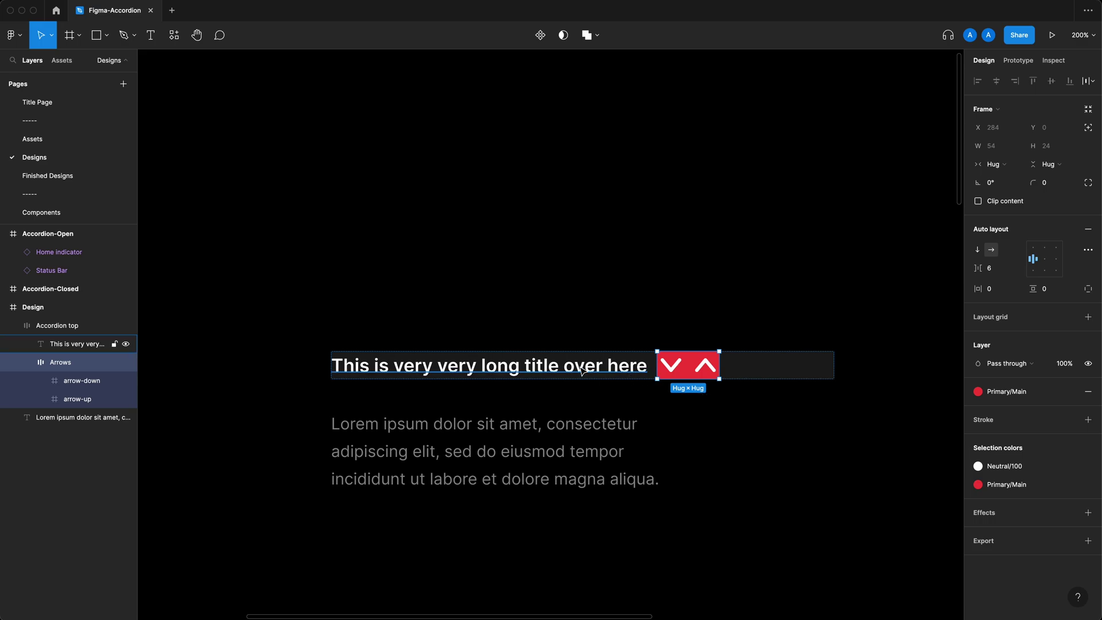
pyautogui.click(996, 166)
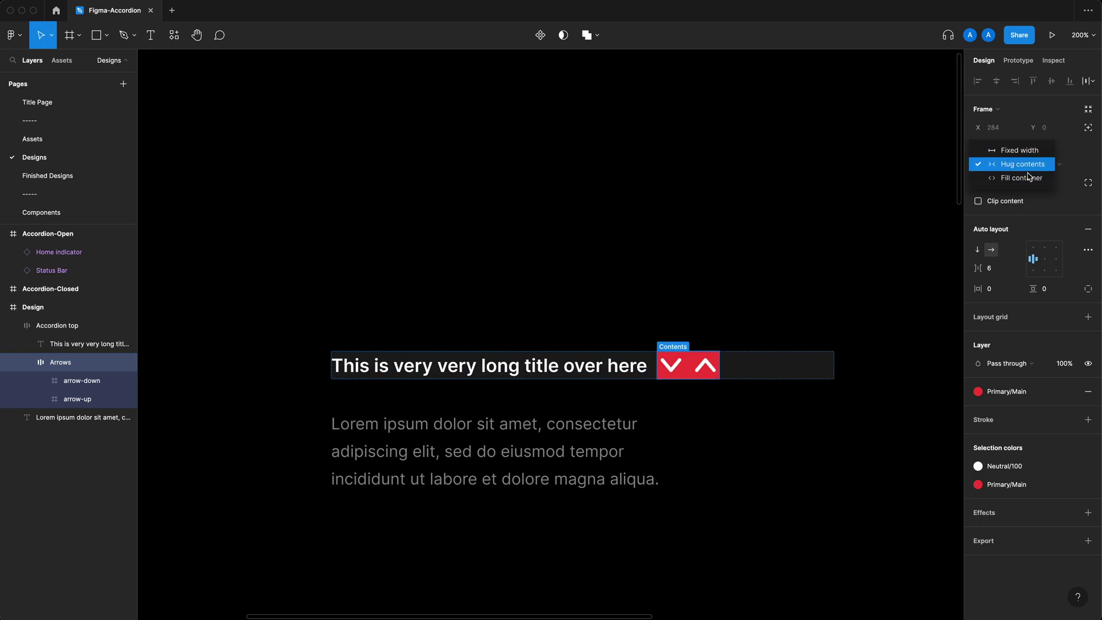
pyautogui.click(1053, 169)
pyautogui.click(1058, 166)
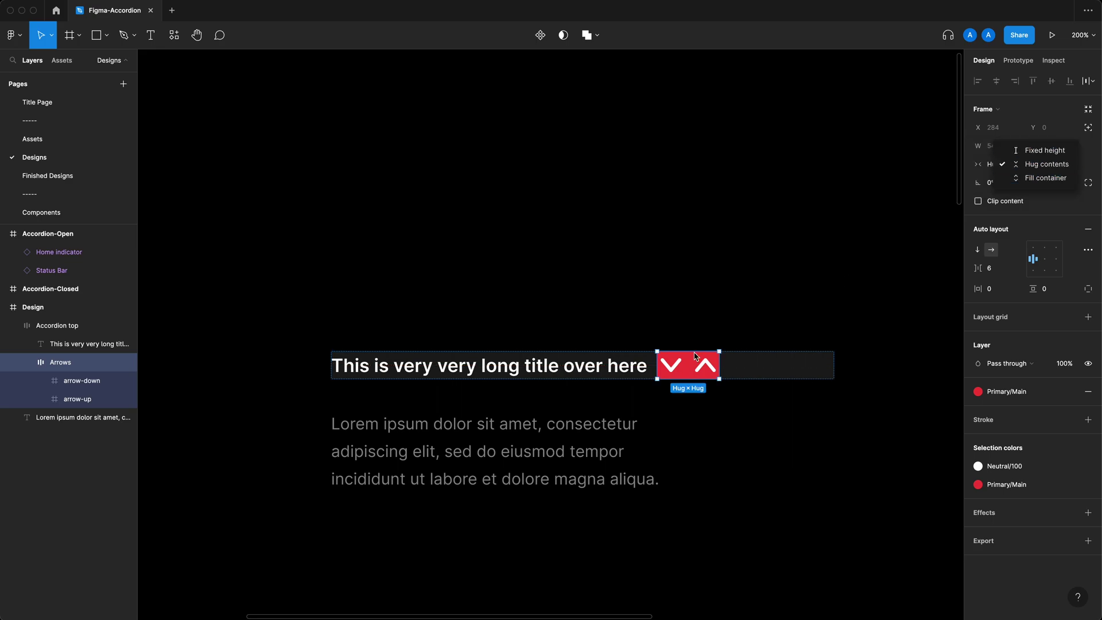
# Set the title text's horizontal resizing to Fill container
pyautogui.click(603, 367)
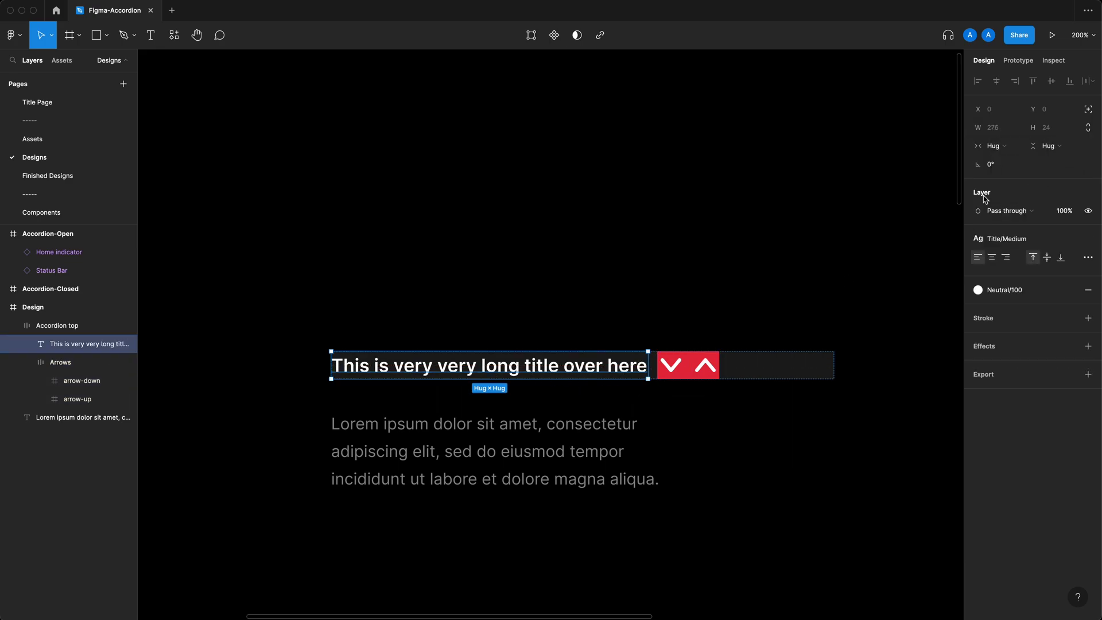
pyautogui.click(1002, 149)
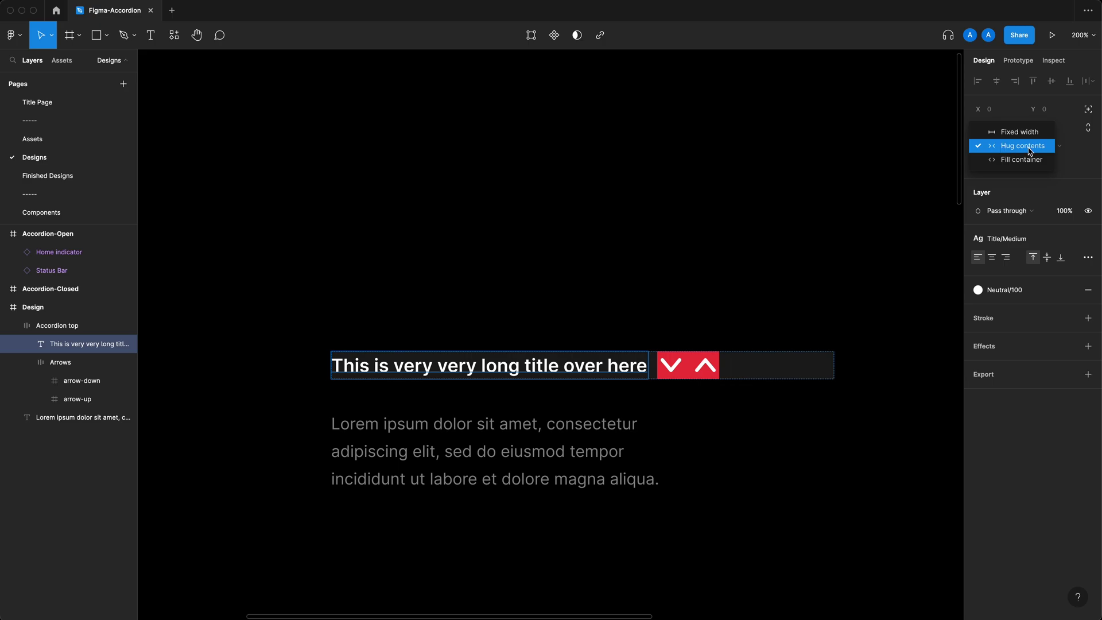
pyautogui.click(1023, 160)
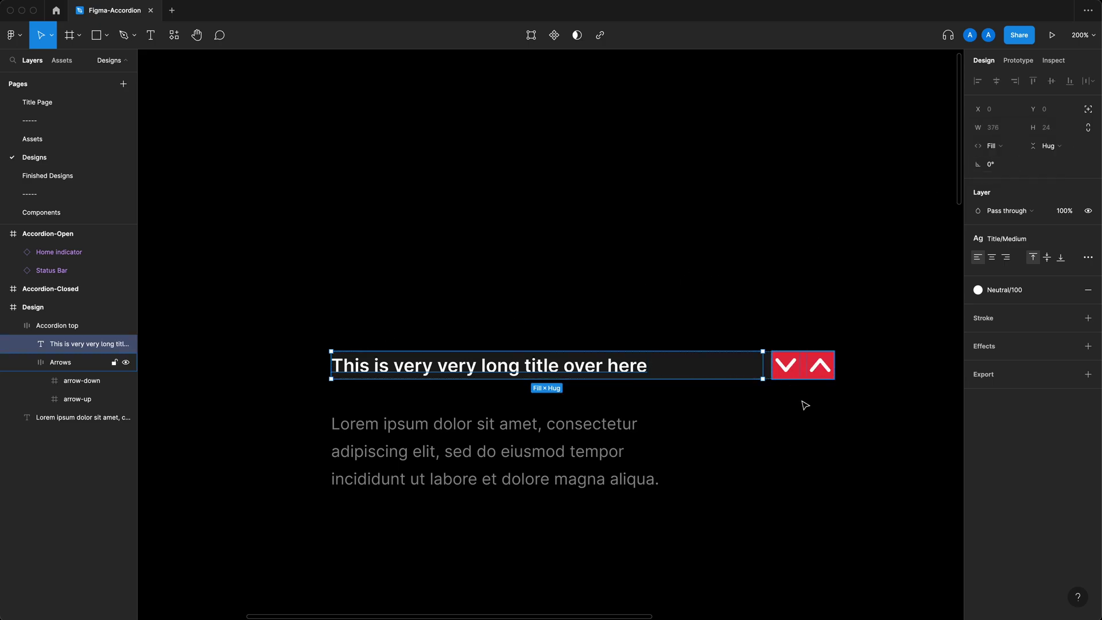
# Examine the resizing settings of the Accordion top frame, its title text and its Arrows frame
pyautogui.hotkey('shift', 'Return')
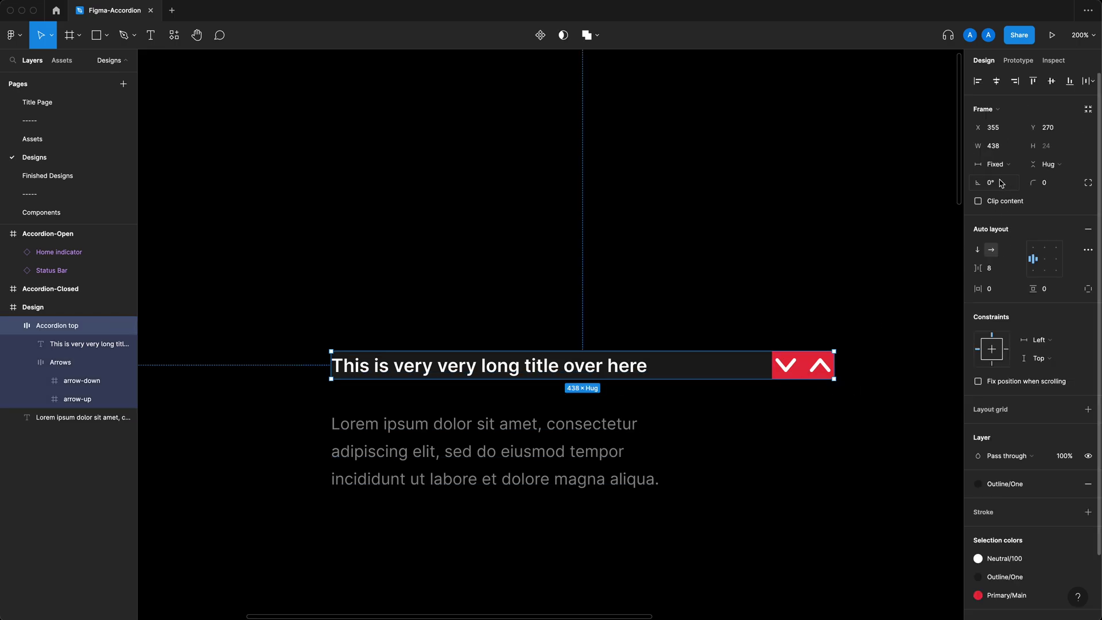
pyautogui.click(1011, 150)
pyautogui.click(815, 235)
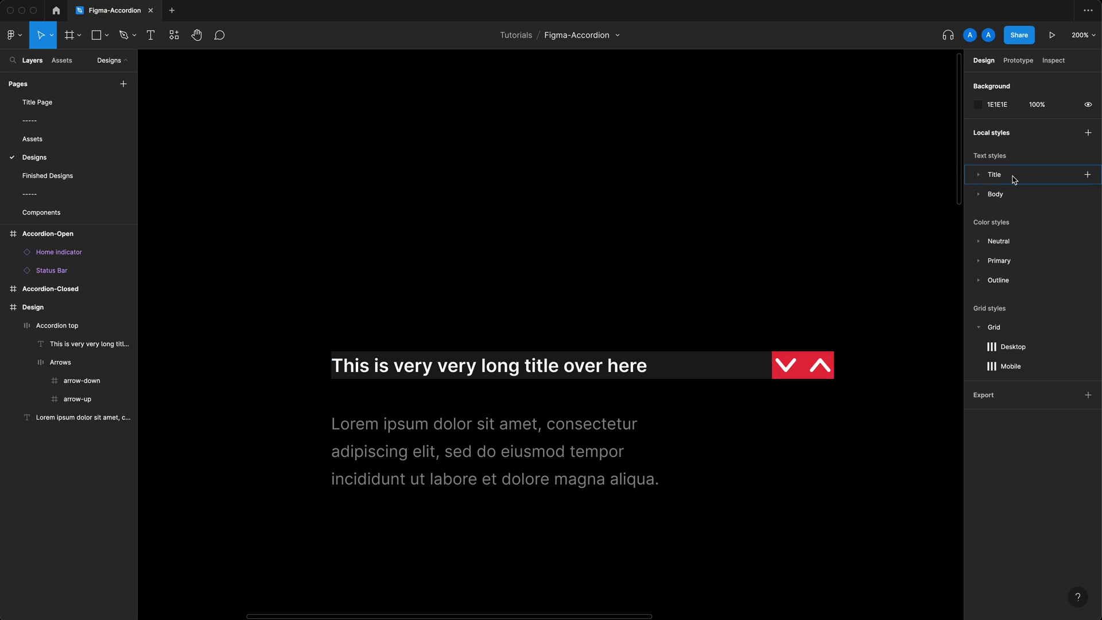
pyautogui.click(610, 352)
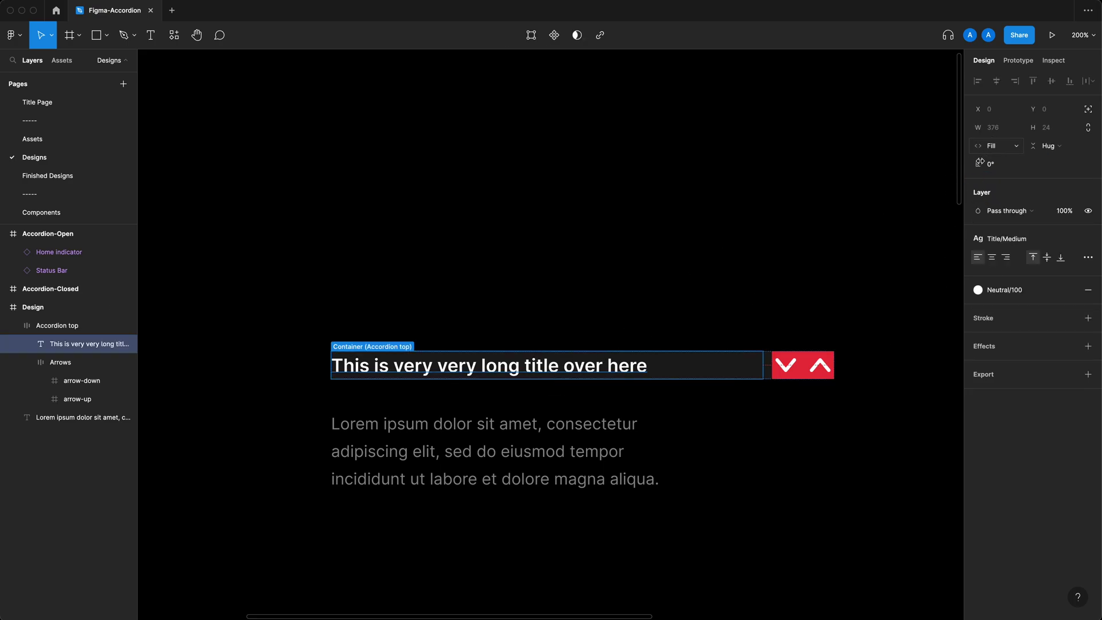
pyautogui.click(805, 373)
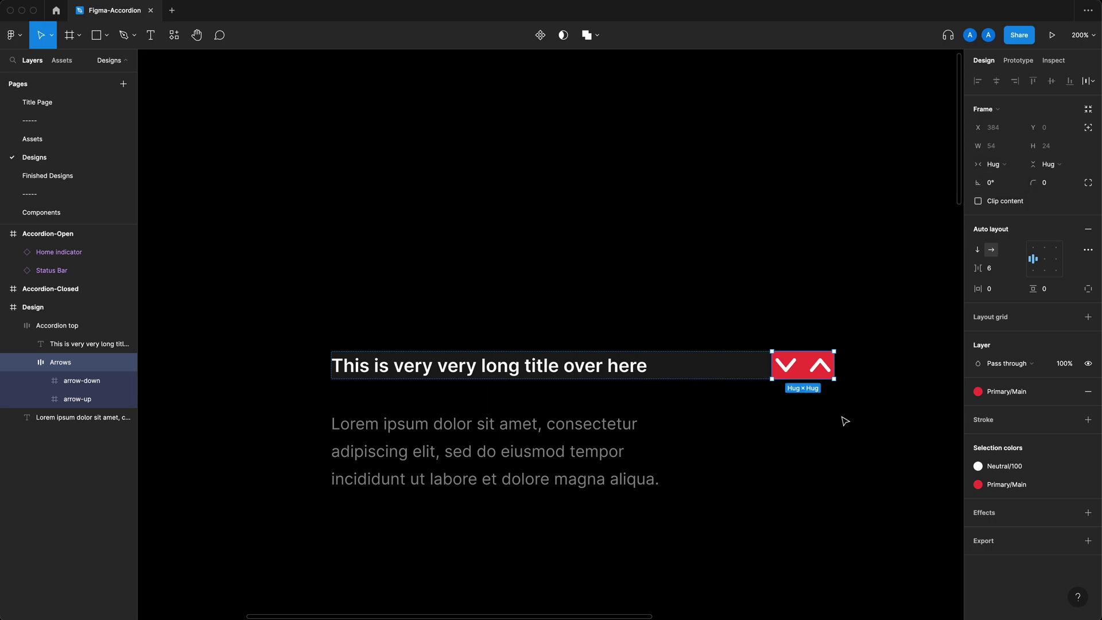
pyautogui.click(741, 448)
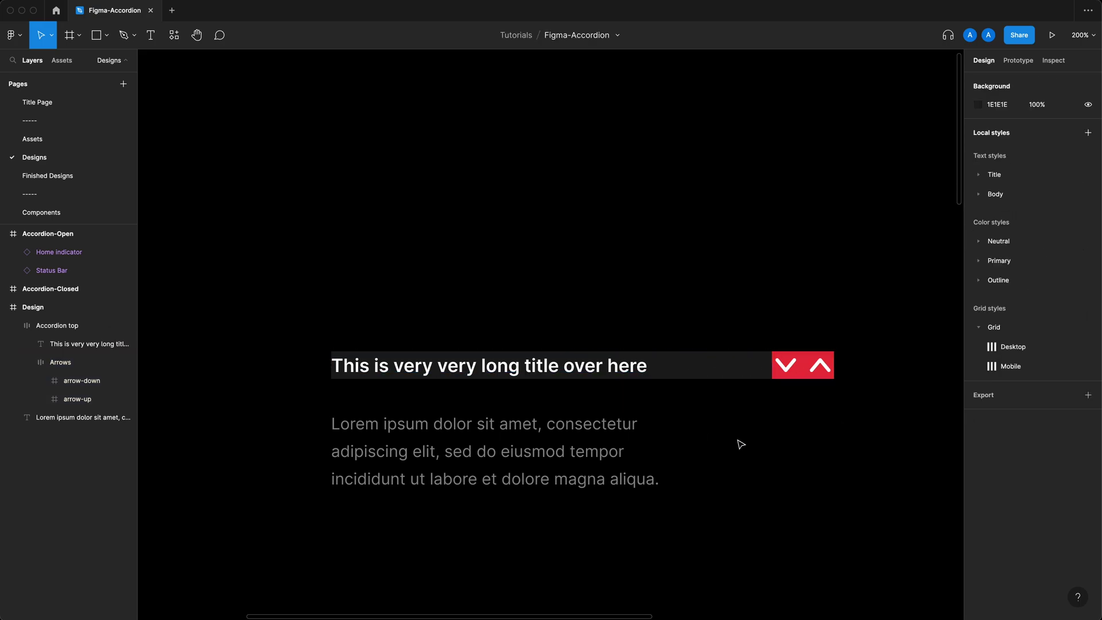
# Try narrowing the Accordion top frame to about 234 to test the title wrapping, and undo it
pyautogui.click(829, 372)
pyautogui.moveTo(836, 371); pyautogui.dragTo(601, 356)
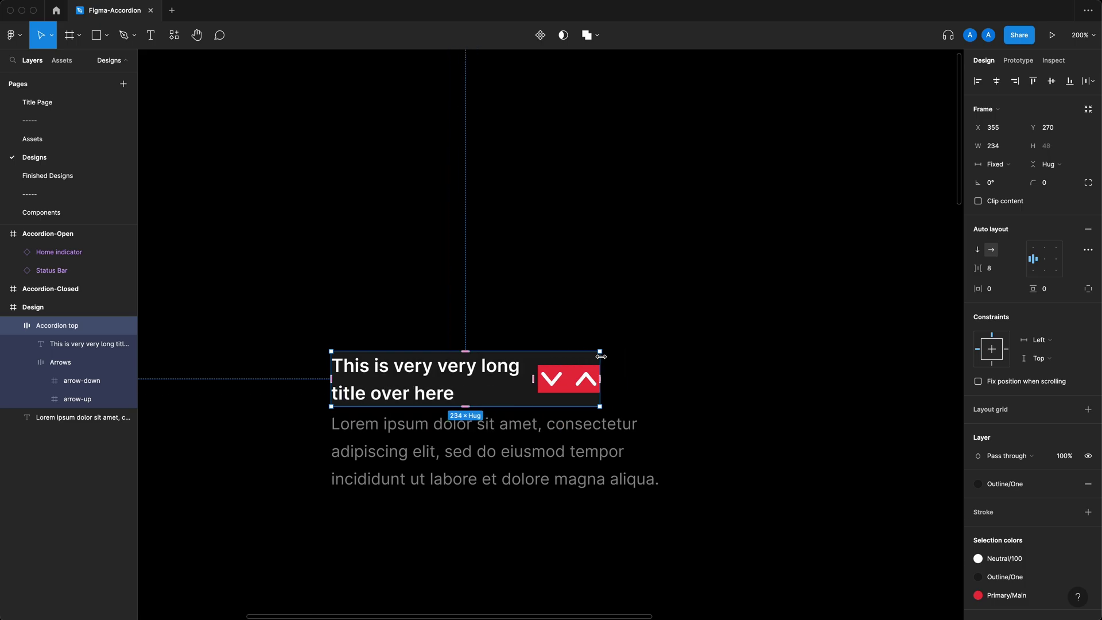
pyautogui.press('super+z')
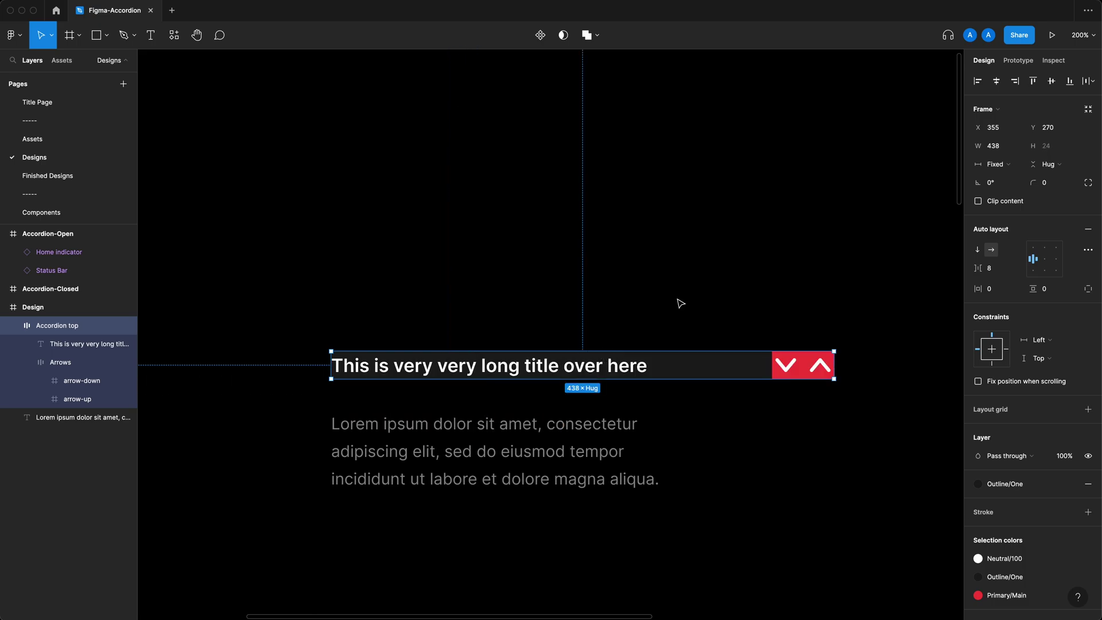
# Remove the background fills from the Arrows and Accordion top frames
pyautogui.click(816, 367)
pyautogui.press('super+z')
pyautogui.press('super+z')
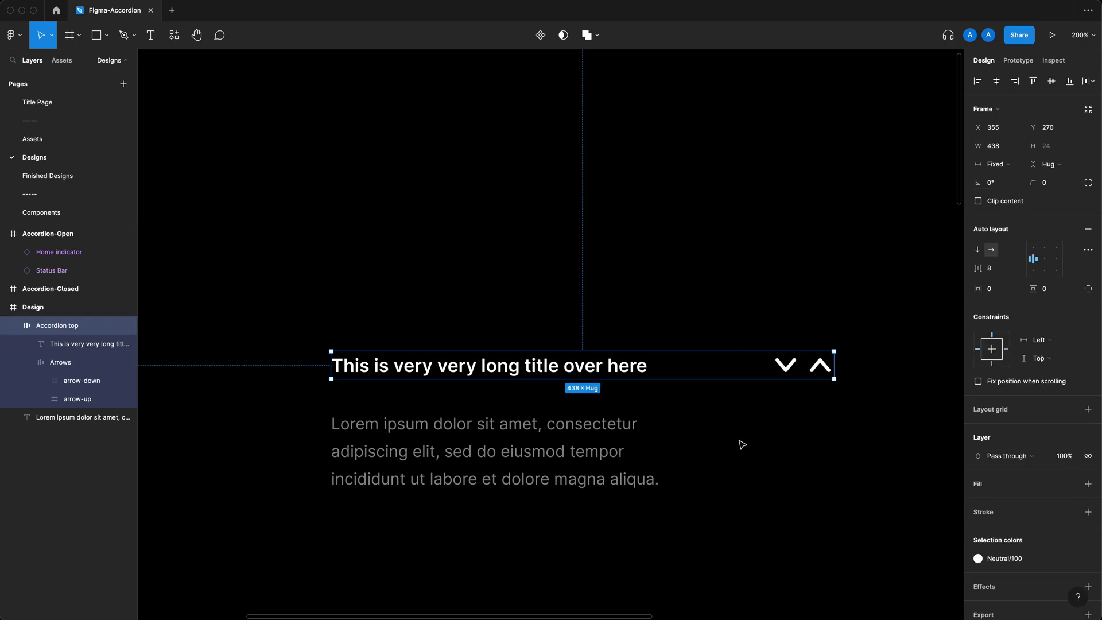
# Test the unfilled Accordion top frame at a narrower width and undo the resize
pyautogui.click(740, 443)
pyautogui.click(574, 367)
pyautogui.moveTo(834, 367); pyautogui.dragTo(648, 371)
pyautogui.press('super+z')
# Move the Accordion top frame up to about Y 235 and the body text up to about 16 below it
pyautogui.moveTo(514, 374); pyautogui.dragTo(514, 333)
pyautogui.click(464, 474)
pyautogui.moveTo(465, 477); pyautogui.dragTo(461, 425)
pyautogui.click(538, 327)
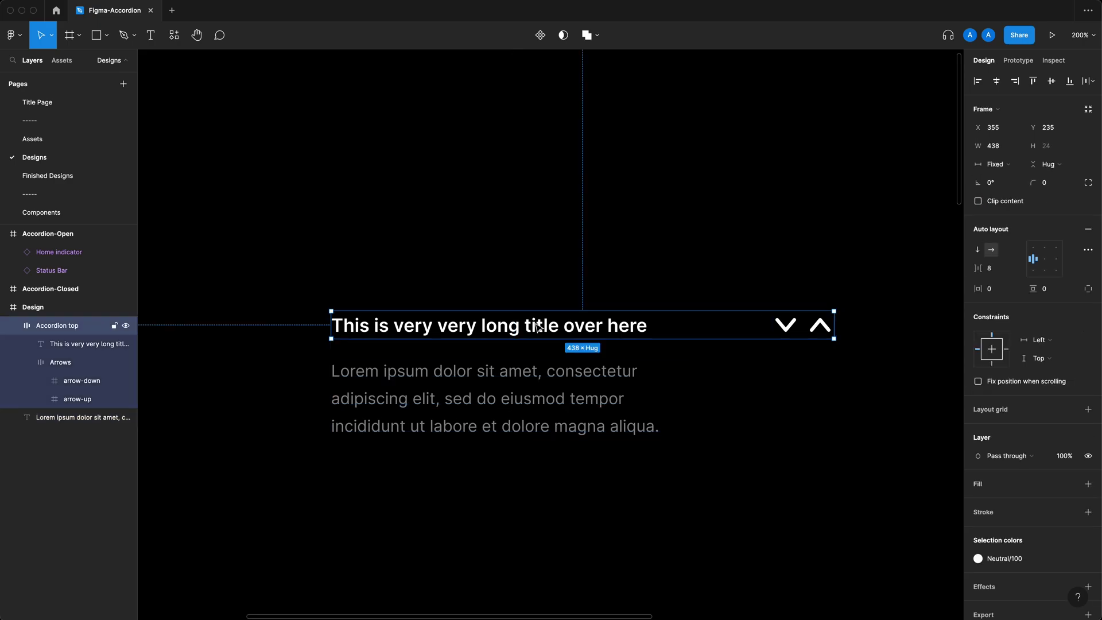
# Wrap the Accordion top frame and the body text together in a vertical auto layout with 16 spacing
pyautogui.click(646, 399)
pyautogui.click(501, 466)
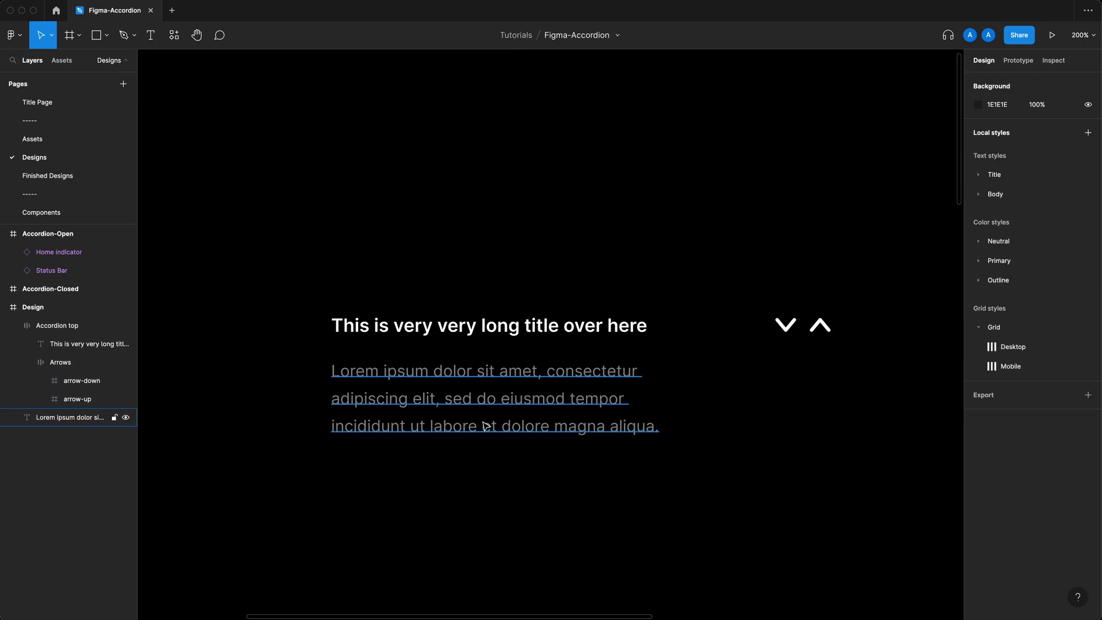
pyautogui.click(487, 424)
pyautogui.click(513, 318)
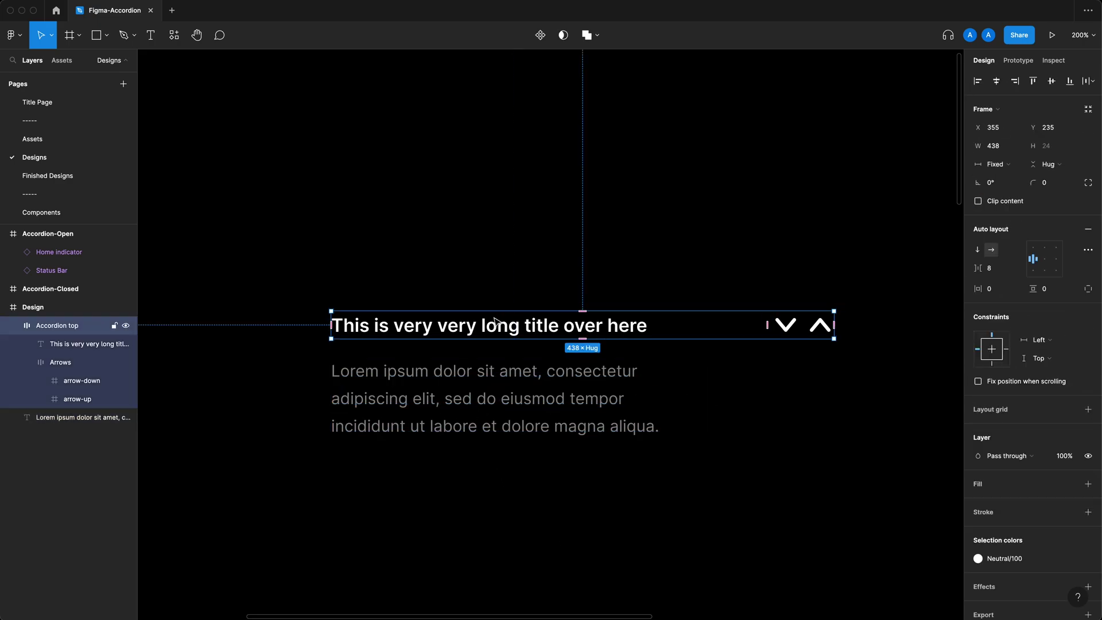
pyautogui.keyDown('shift'); pyautogui.click(454, 398); pyautogui.keyUp('shift')
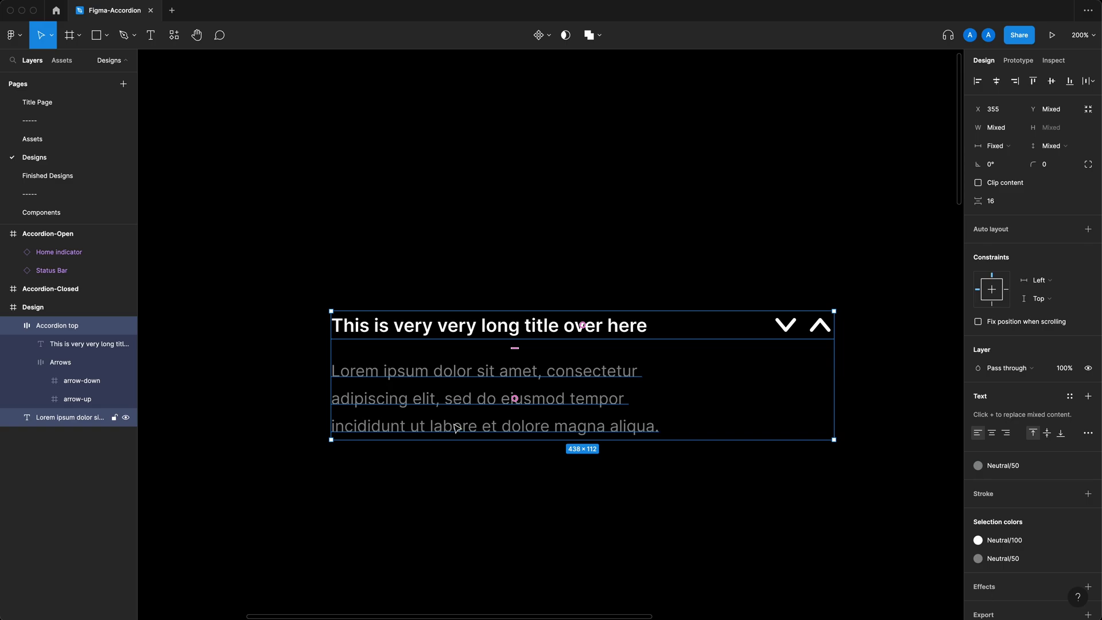
pyautogui.hotkey('shift', 'a')
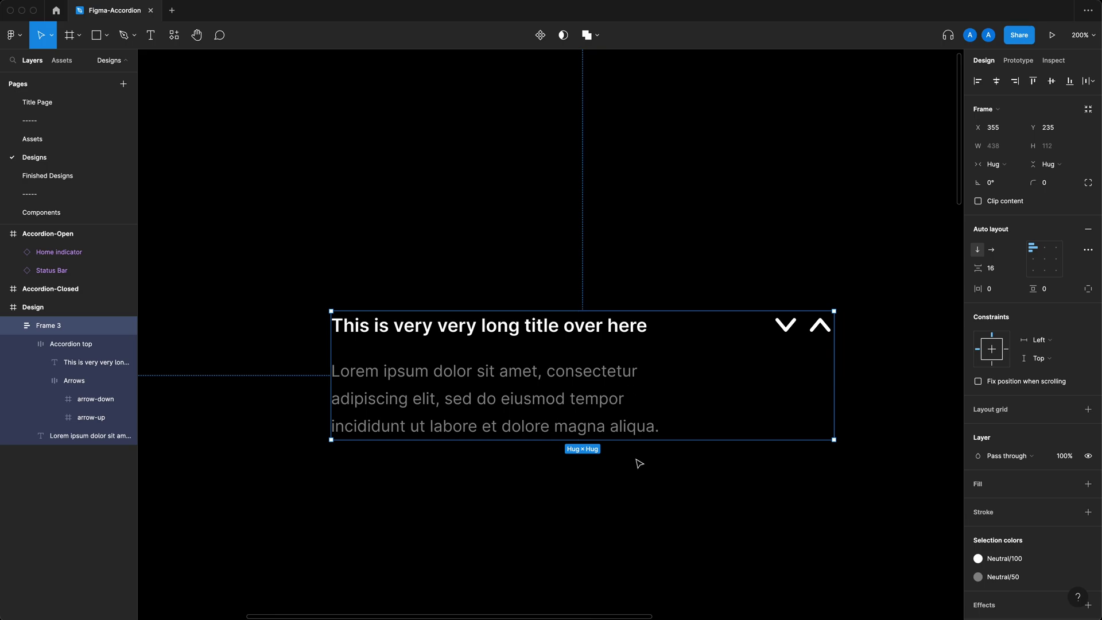
# Set the body text's horizontal resizing to Fill container inside the outer vertical auto layout
pyautogui.click(653, 498)
pyautogui.click(549, 406)
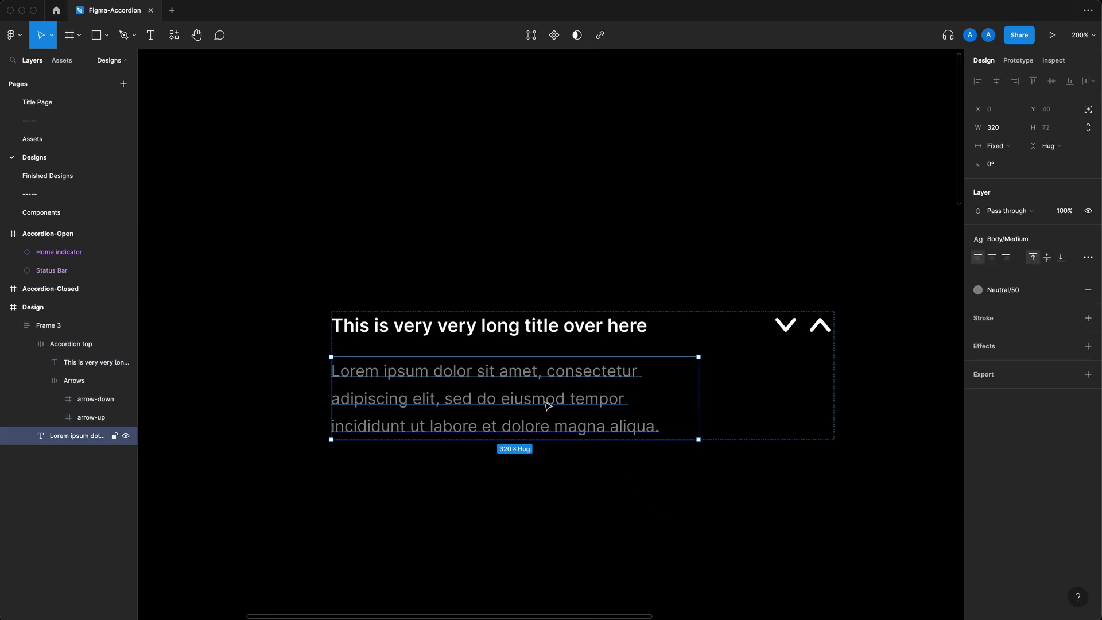
pyautogui.click(623, 456)
pyautogui.click(619, 420)
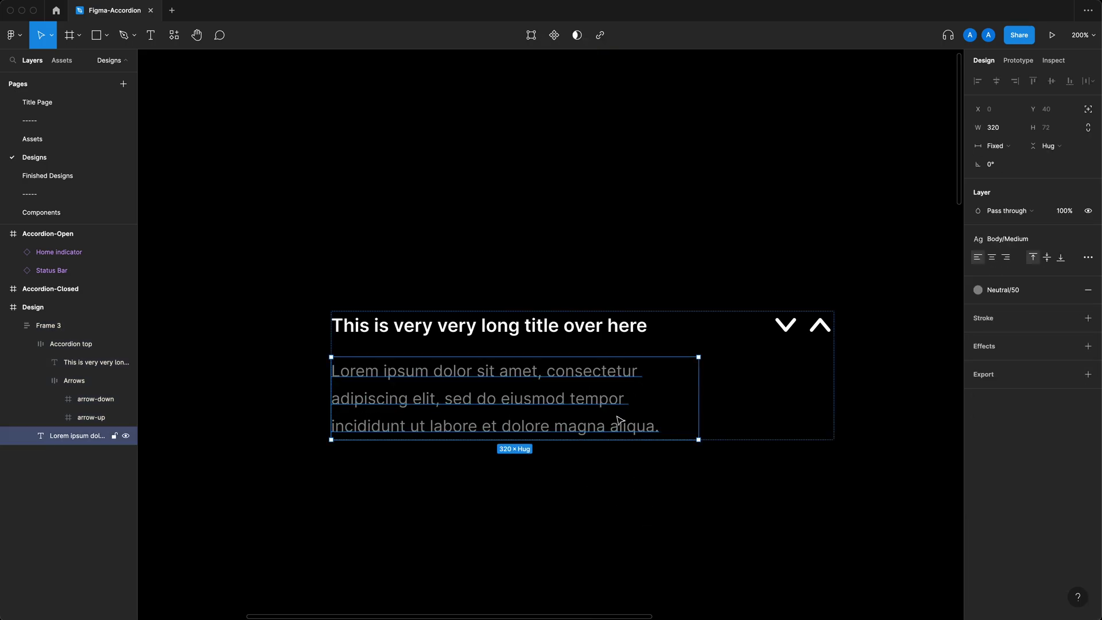
pyautogui.doubleClick(632, 330)
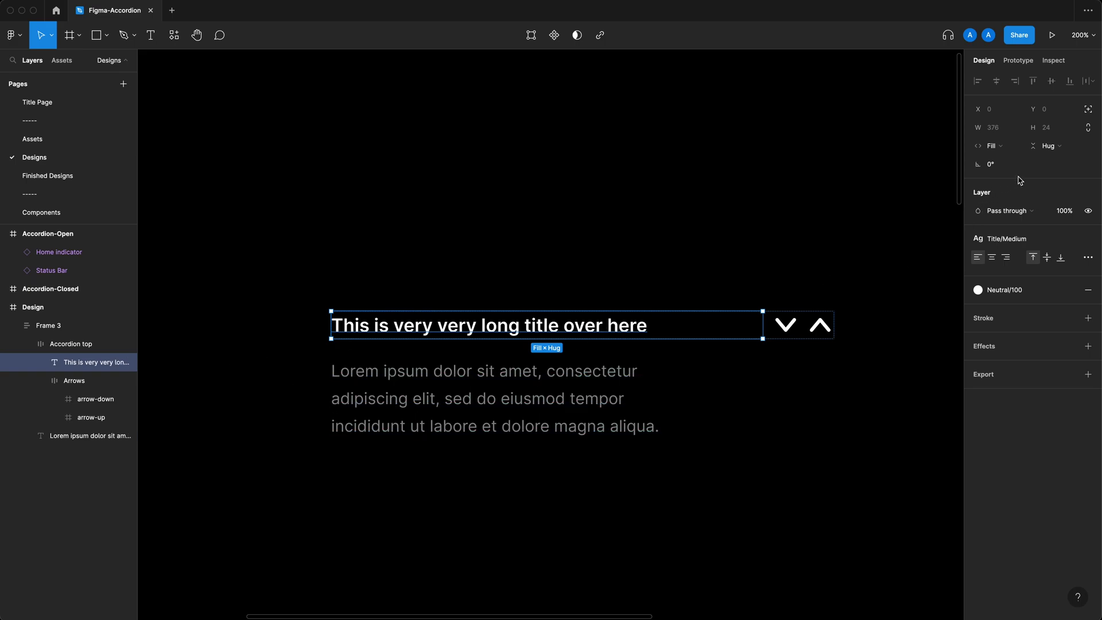
pyautogui.click(612, 397)
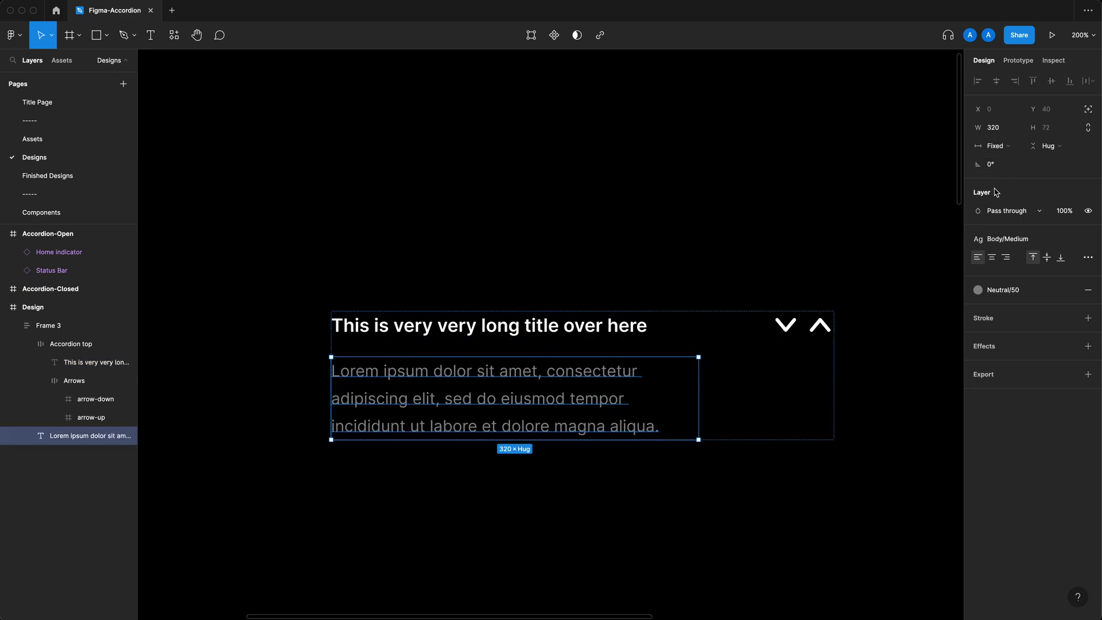
pyautogui.click(1012, 151)
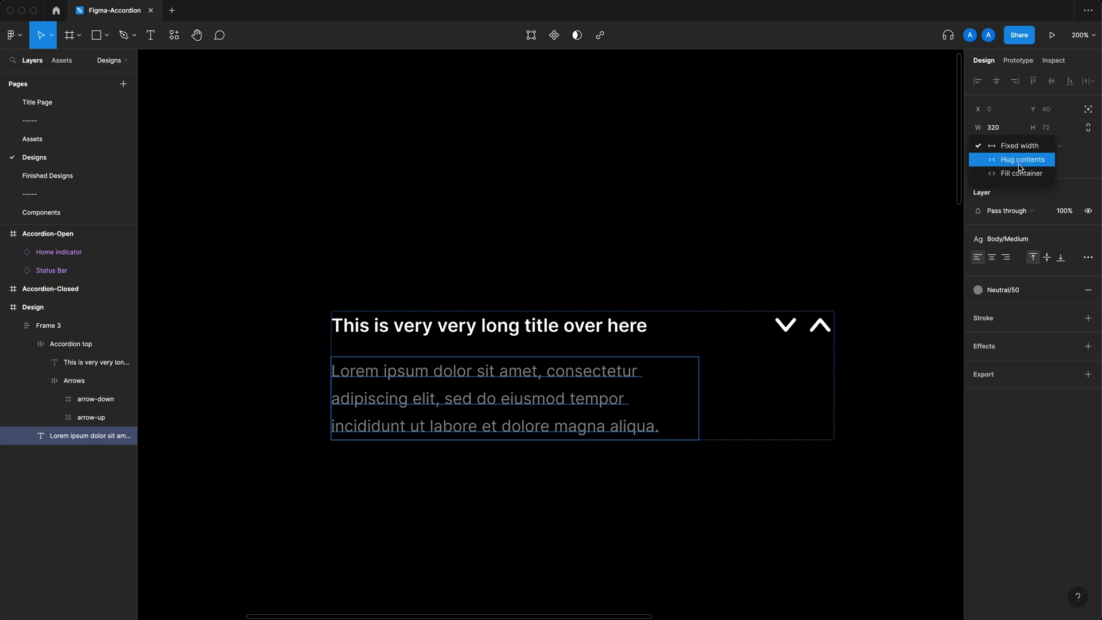
pyautogui.click(1020, 172)
pyautogui.click(868, 275)
# Set the Accordion top frame's horizontal resizing to Fill container
pyautogui.click(749, 380)
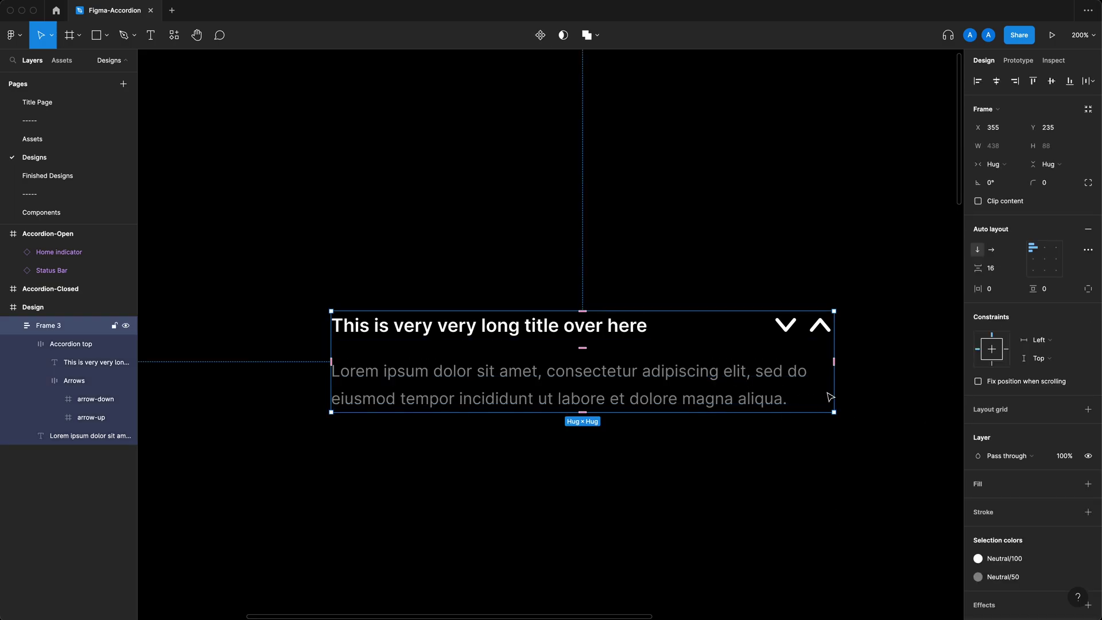
pyautogui.click(871, 381)
pyautogui.doubleClick(725, 336)
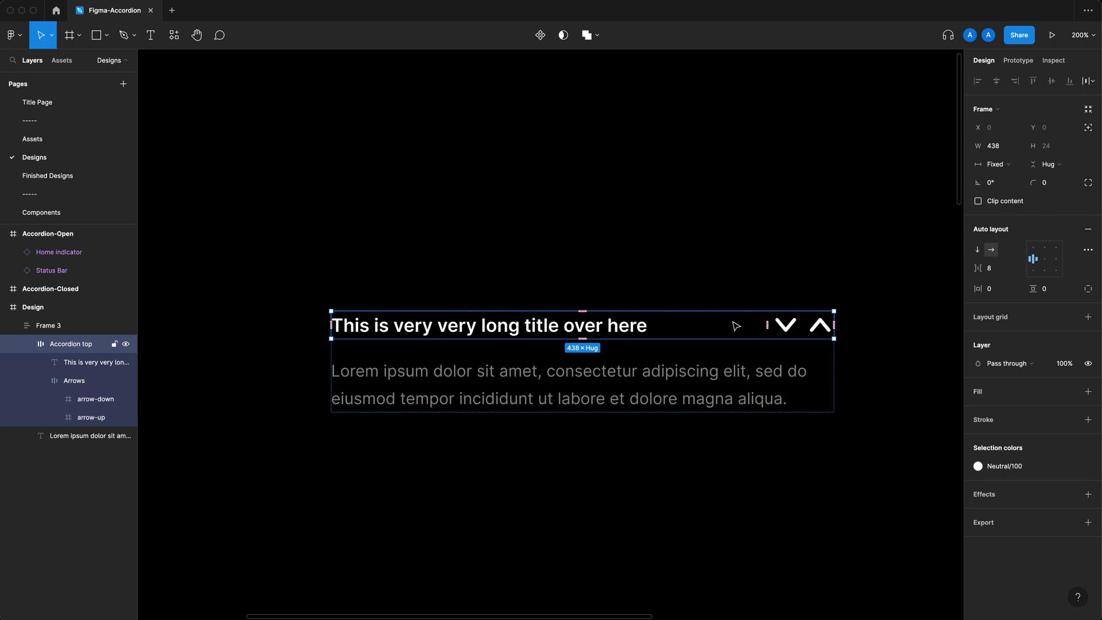
pyautogui.click(779, 480)
pyautogui.click(67, 345)
pyautogui.click(376, 419)
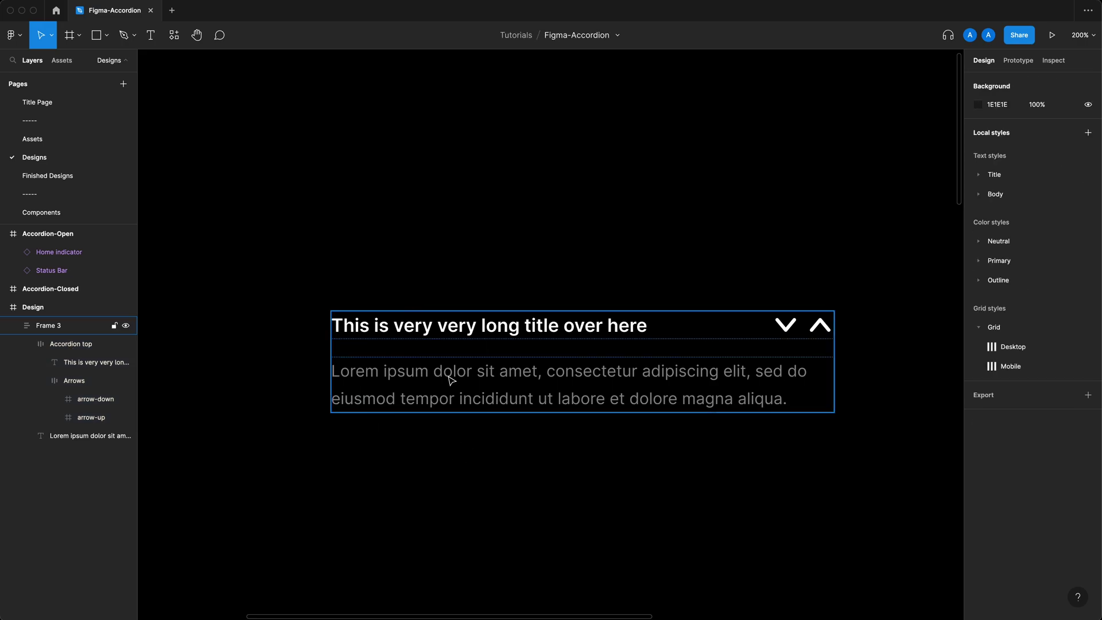
pyautogui.doubleClick(500, 328)
pyautogui.click(1014, 166)
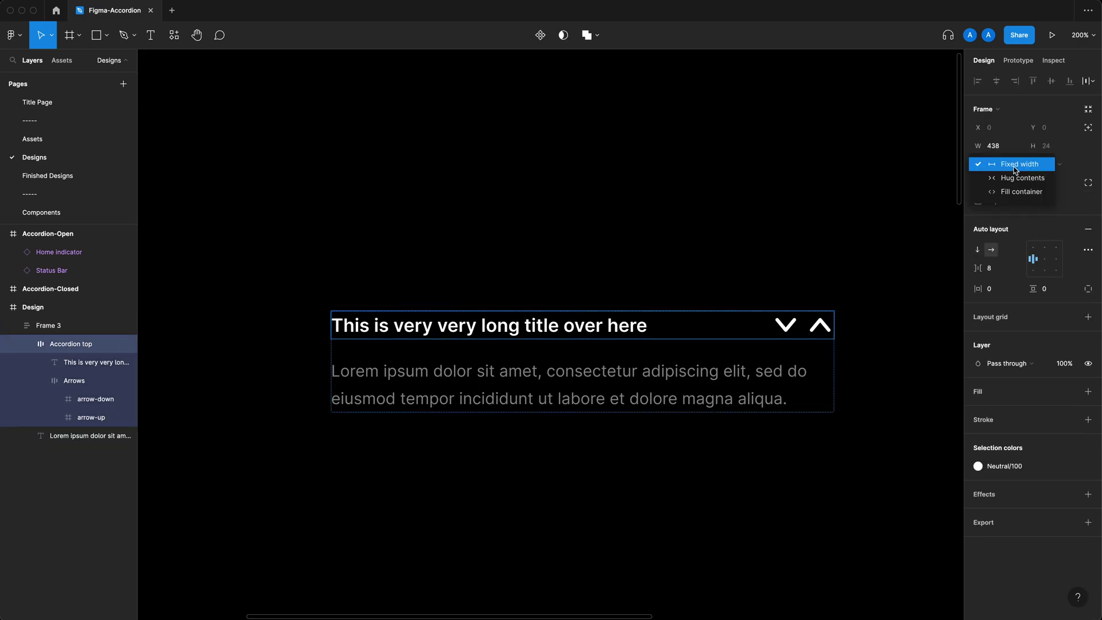
pyautogui.click(1016, 171)
pyautogui.click(765, 238)
# Test the outer frame's responsiveness by narrowing it to about 246 wide, then widening it to about 436
pyautogui.click(713, 368)
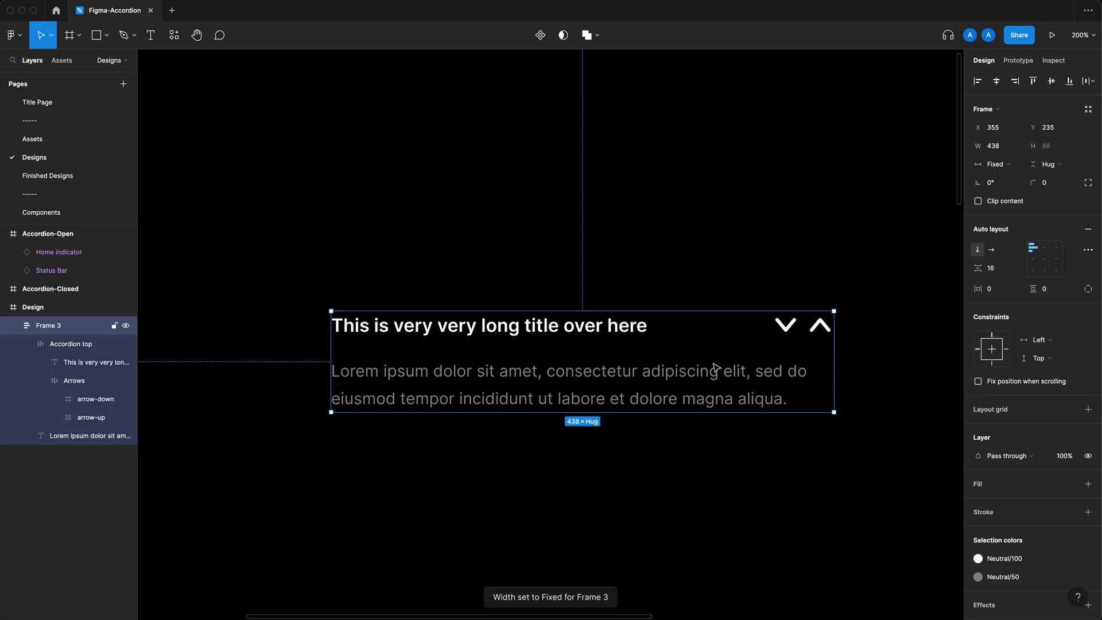
pyautogui.moveTo(837, 381); pyautogui.dragTo(623, 389)
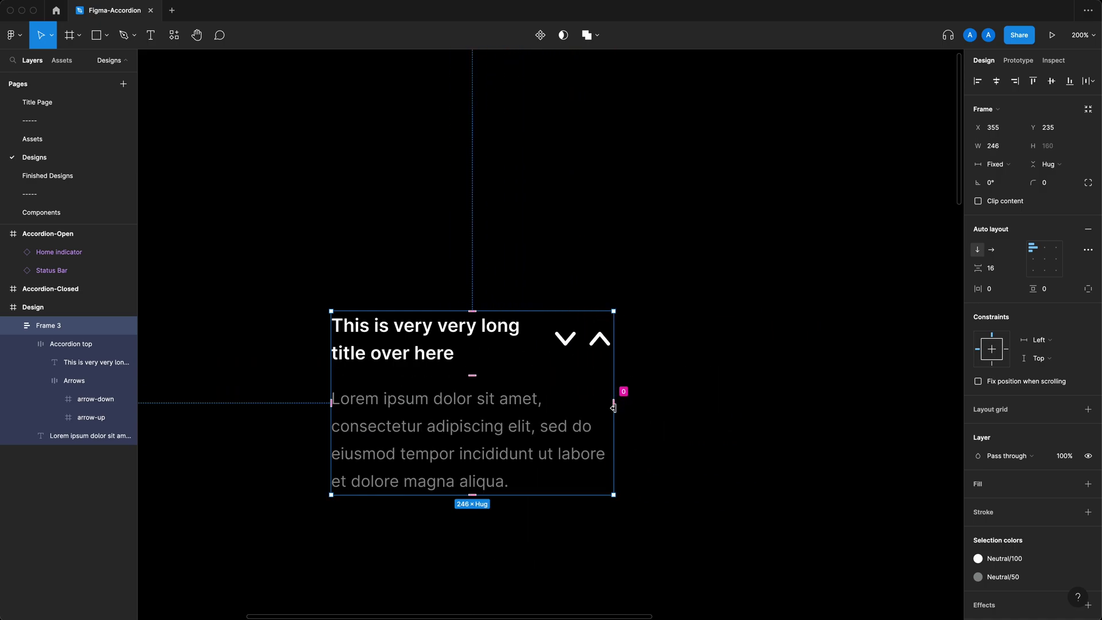
pyautogui.moveTo(639, 429); pyautogui.dragTo(832, 443)
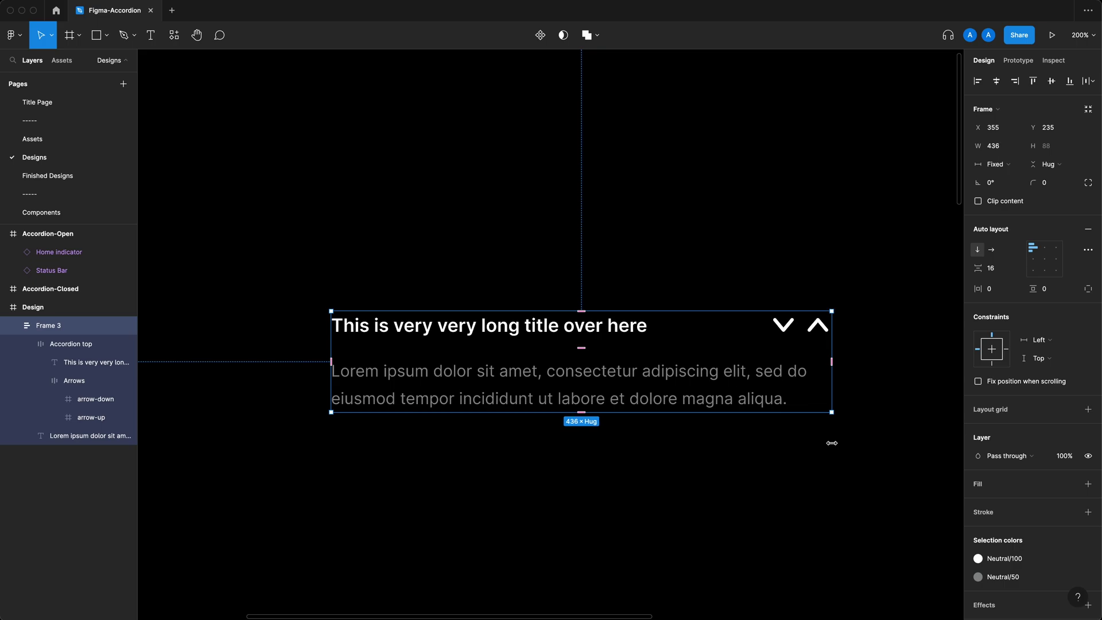
# Rename the outer auto layout frame Accordion and set its item spacing to 12
pyautogui.press('super+r')
pyautogui.write('Accordion')
pyautogui.press('Return')
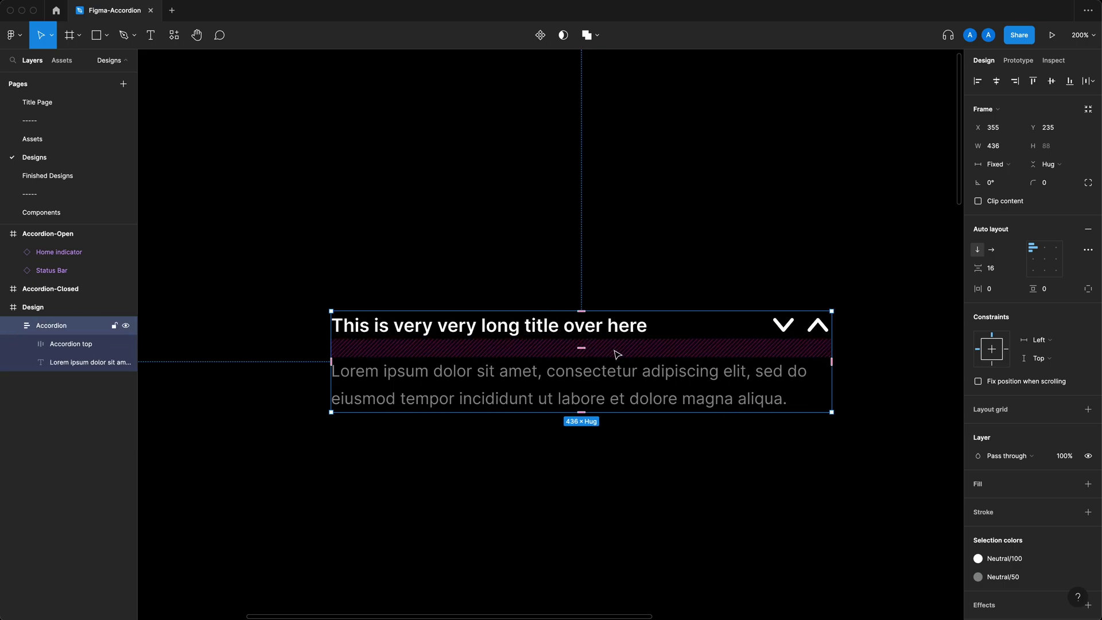
pyautogui.click(1007, 274)
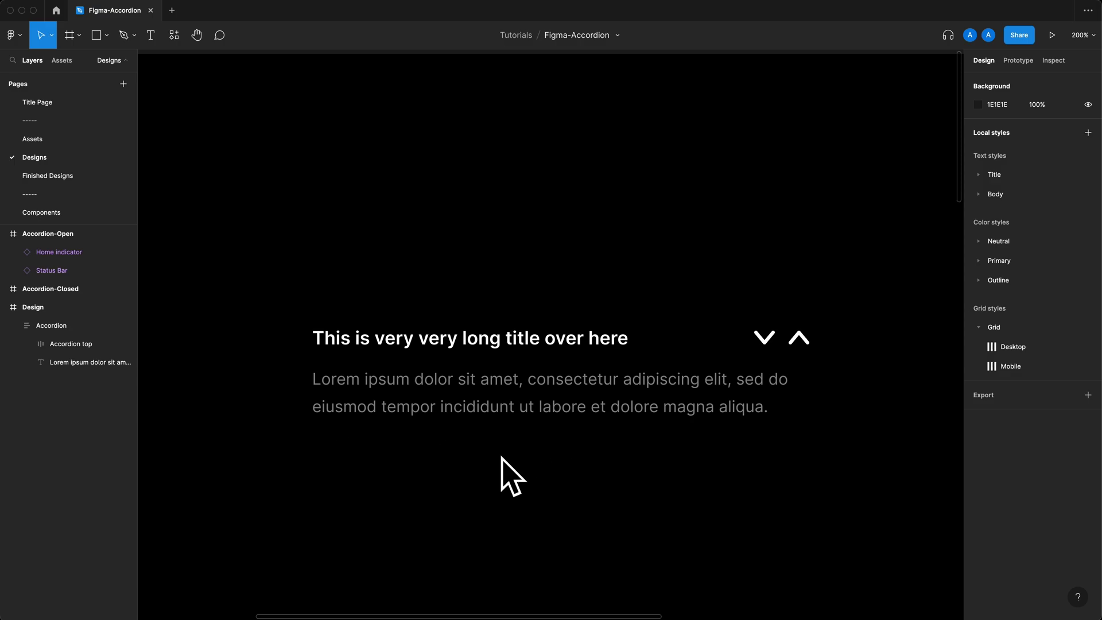
# Stack three evenly spaced duplicates of the accordion below the original
pyautogui.moveTo(542, 398); pyautogui.dragTo(576, 505)
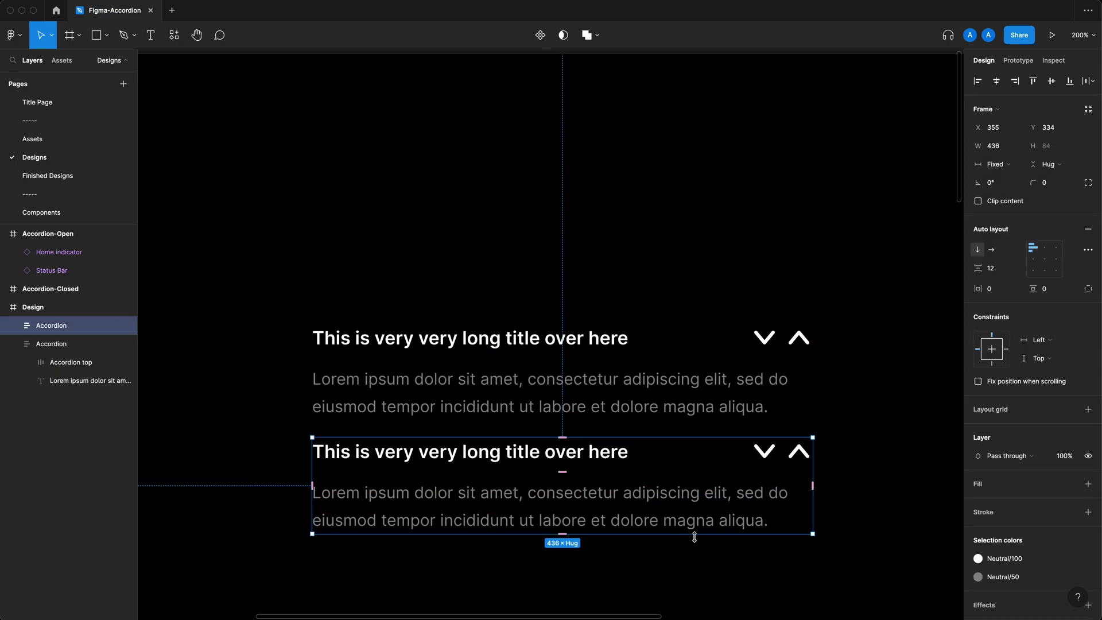
pyautogui.scroll(-3, 710, 381)
pyautogui.press('super+d')
pyautogui.press('super+d')
pyautogui.click(874, 546)
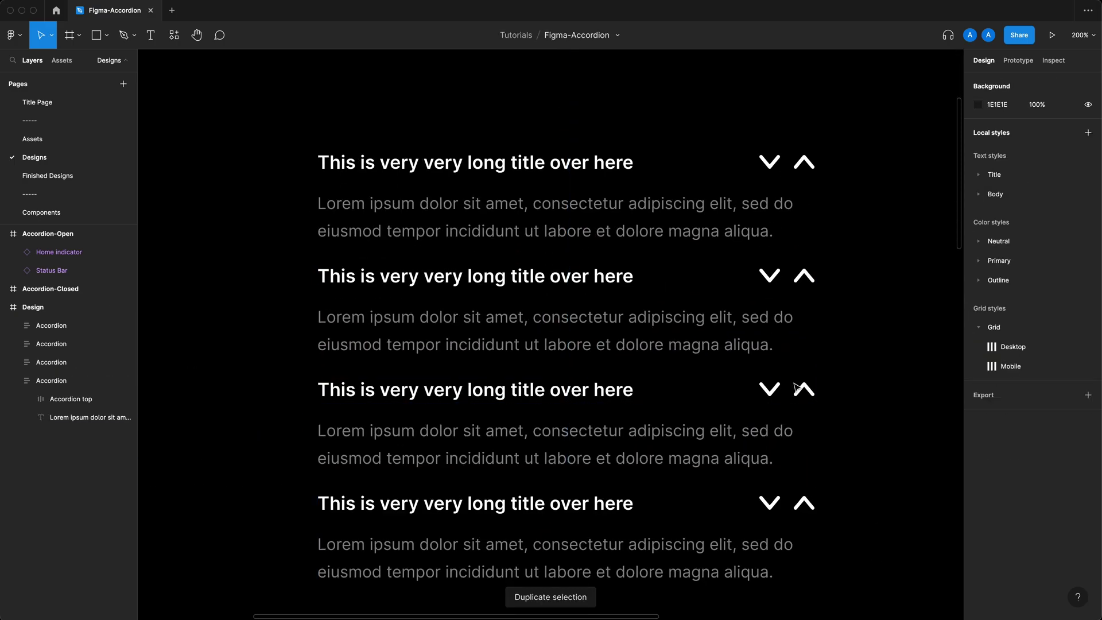
# Delete the three duplicate accordions, keeping only the original
pyautogui.moveTo(877, 548); pyautogui.dragTo(563, 306)
pyautogui.press('Delete')
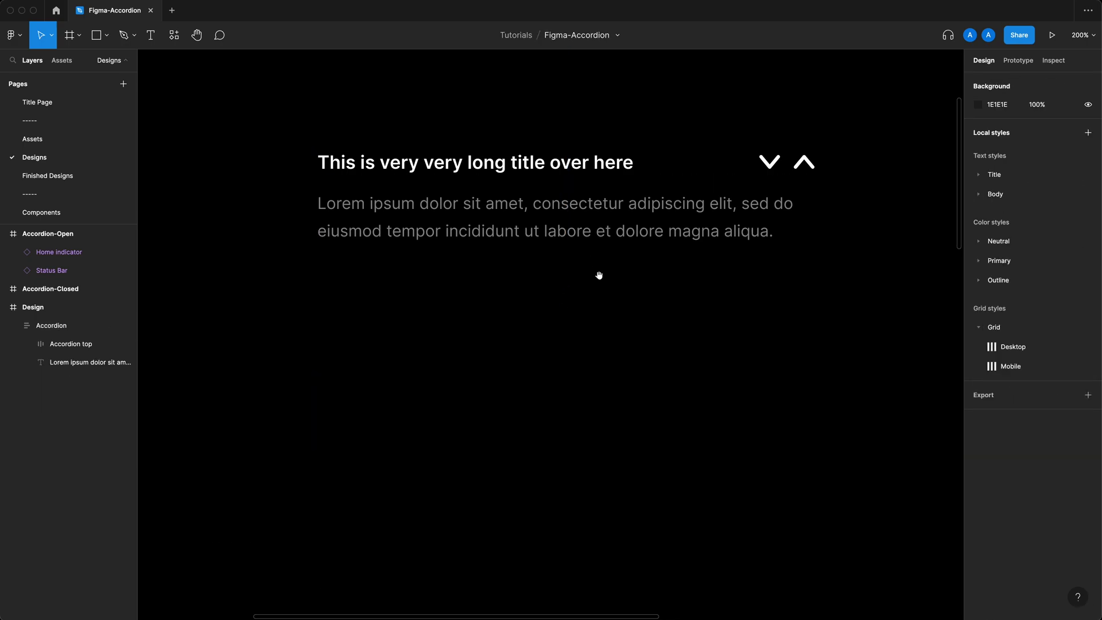
pyautogui.moveTo(598, 247); pyautogui.dragTo(600, 383)
pyautogui.click(591, 345)
pyautogui.scroll(1, 591, 434)
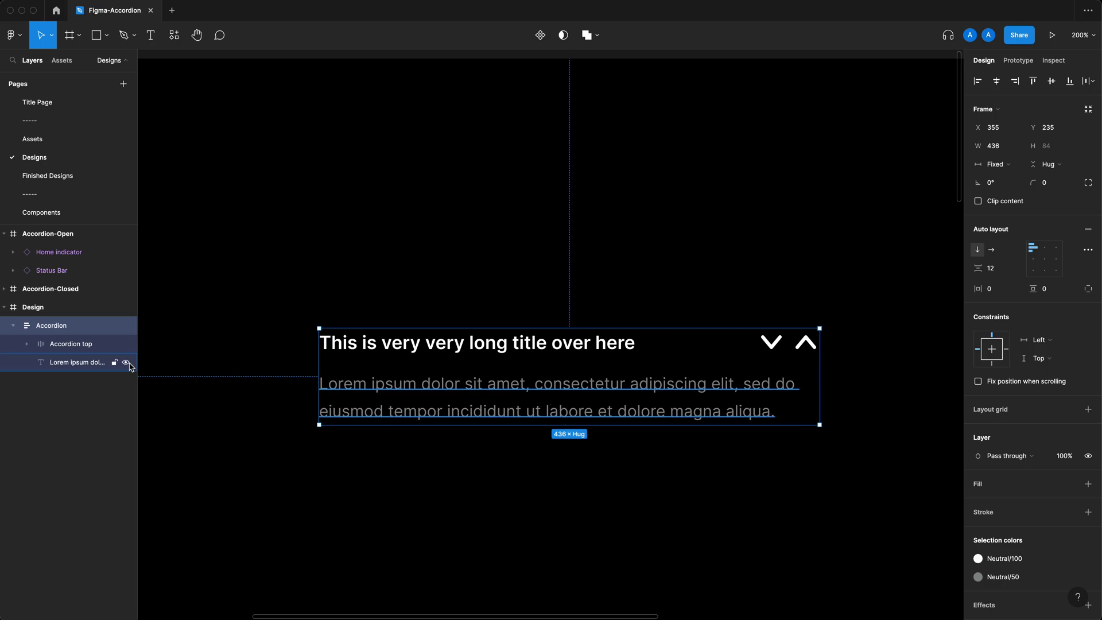
# Hide the Lorem ipsum body text layer to preview the collapsed accordion, and show it again
pyautogui.click(126, 362)
pyautogui.click(497, 358)
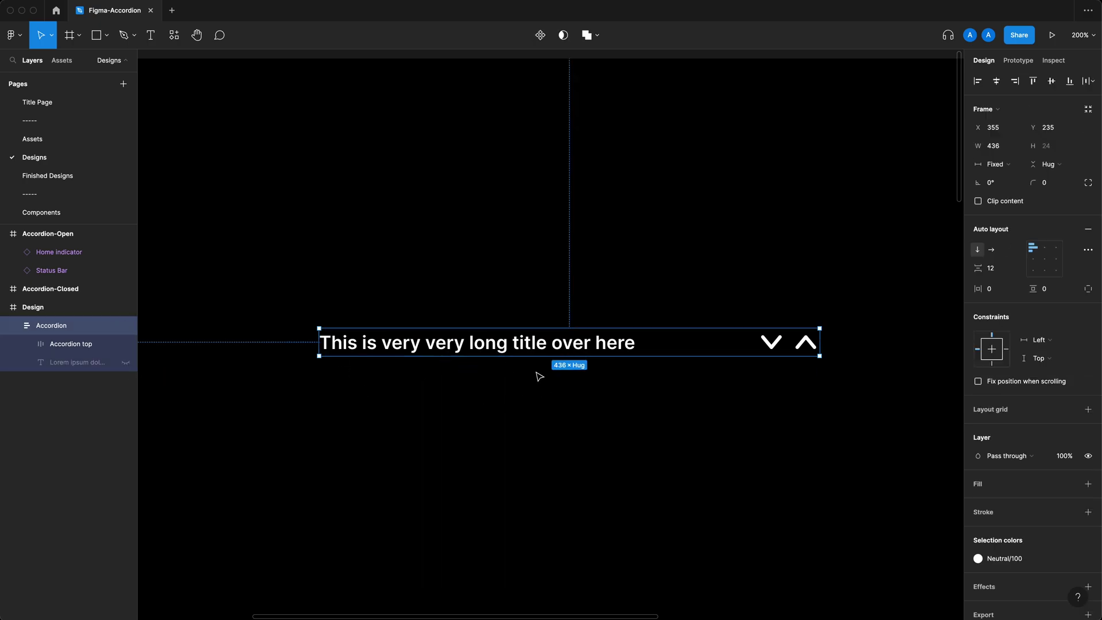
pyautogui.click(126, 364)
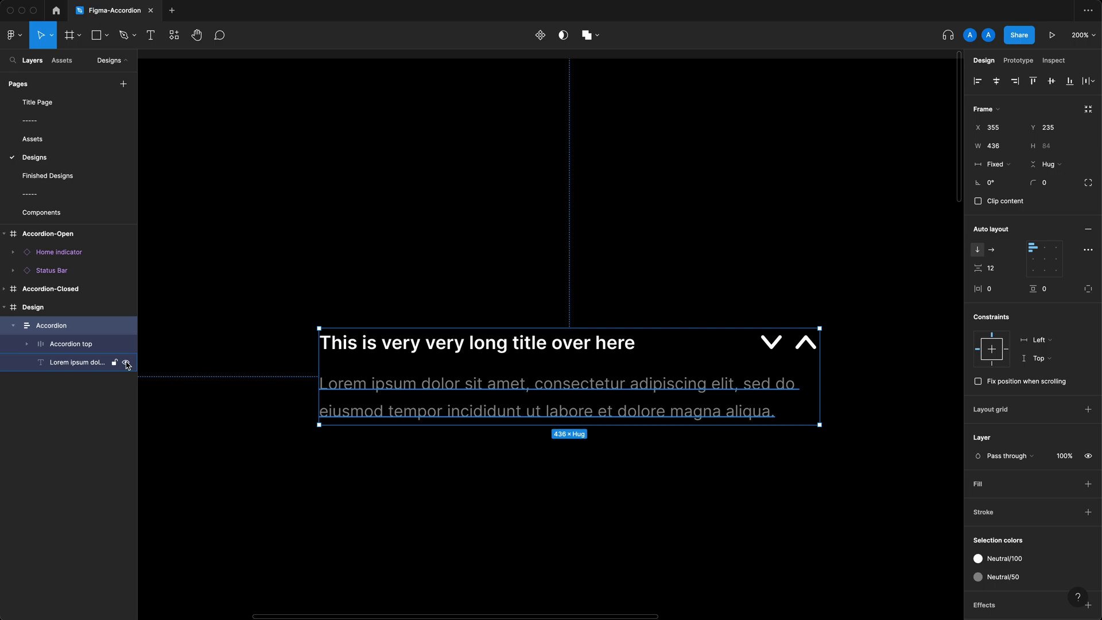
# Expand the Accordion top and Arrows layers and toggle the arrow-down and arrow-up visibility off and back on
pyautogui.click(27, 345)
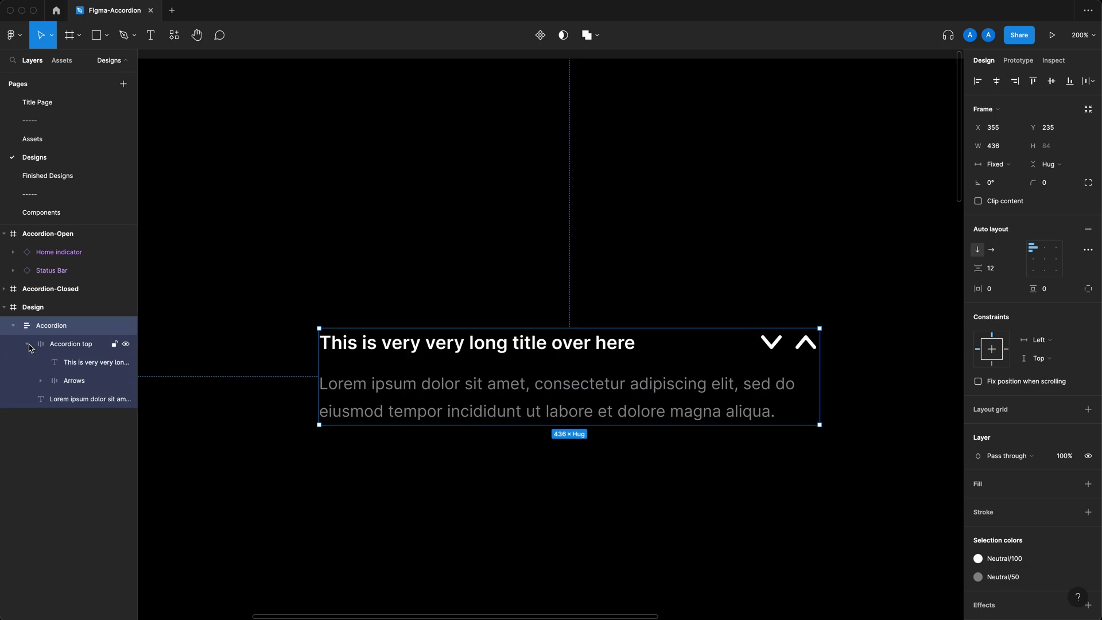
pyautogui.click(41, 382)
pyautogui.click(86, 402)
pyautogui.click(126, 399)
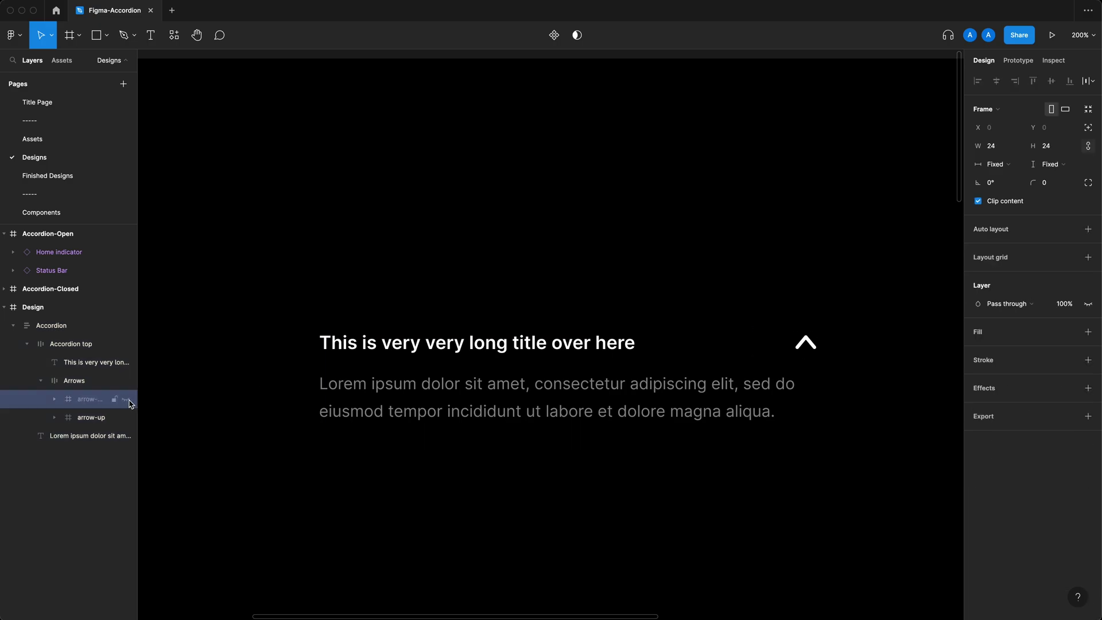
pyautogui.click(125, 399)
pyautogui.click(126, 417)
pyautogui.click(125, 417)
pyautogui.click(126, 399)
pyautogui.click(126, 399)
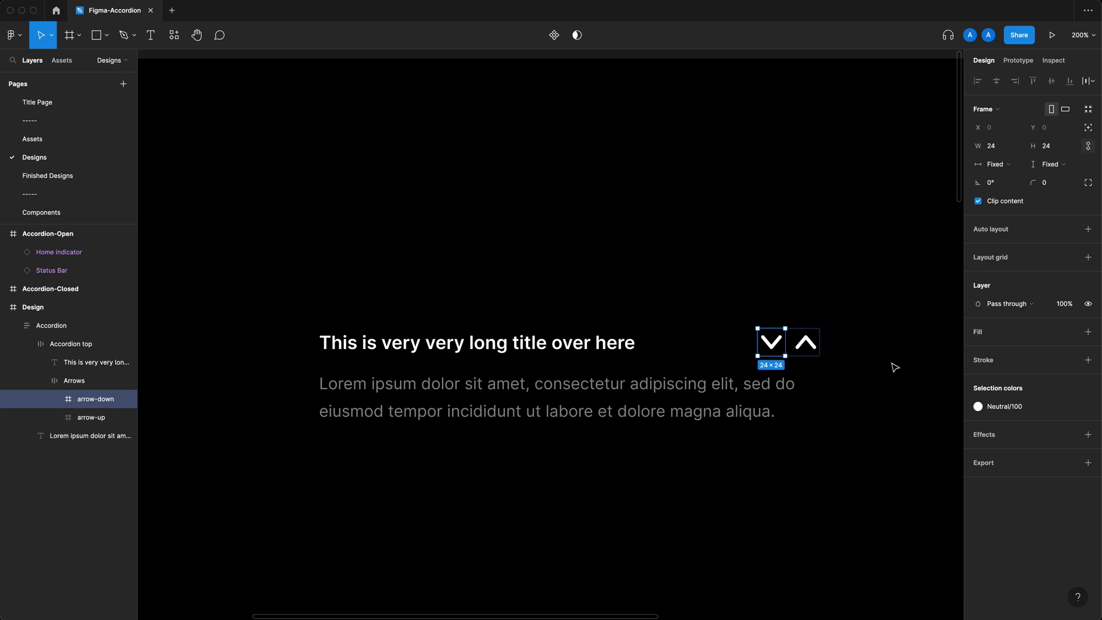
pyautogui.click(455, 472)
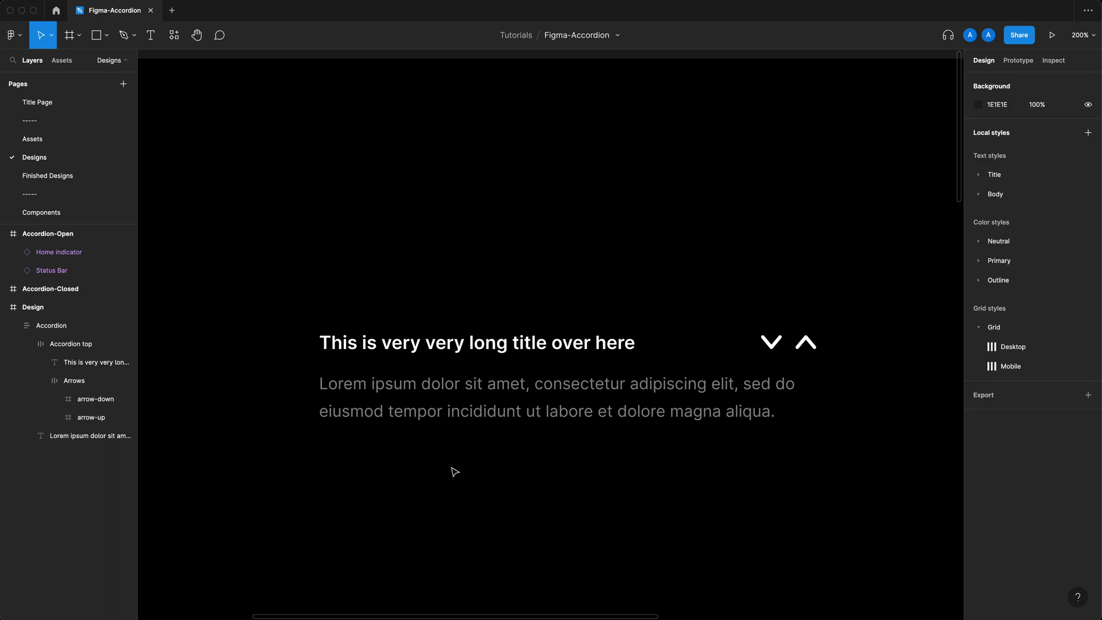
# Draw a horizontal line about 416 wide below the body text and wrap it with the accordion in an auto layout
pyautogui.click(520, 401)
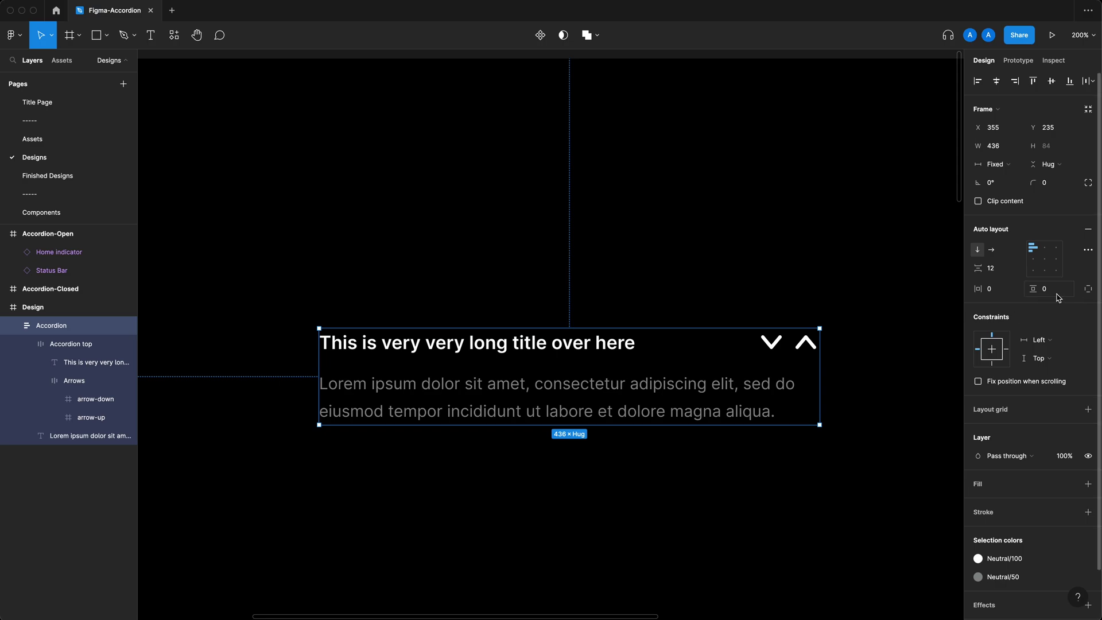
pyautogui.click(561, 497)
pyautogui.press('l')
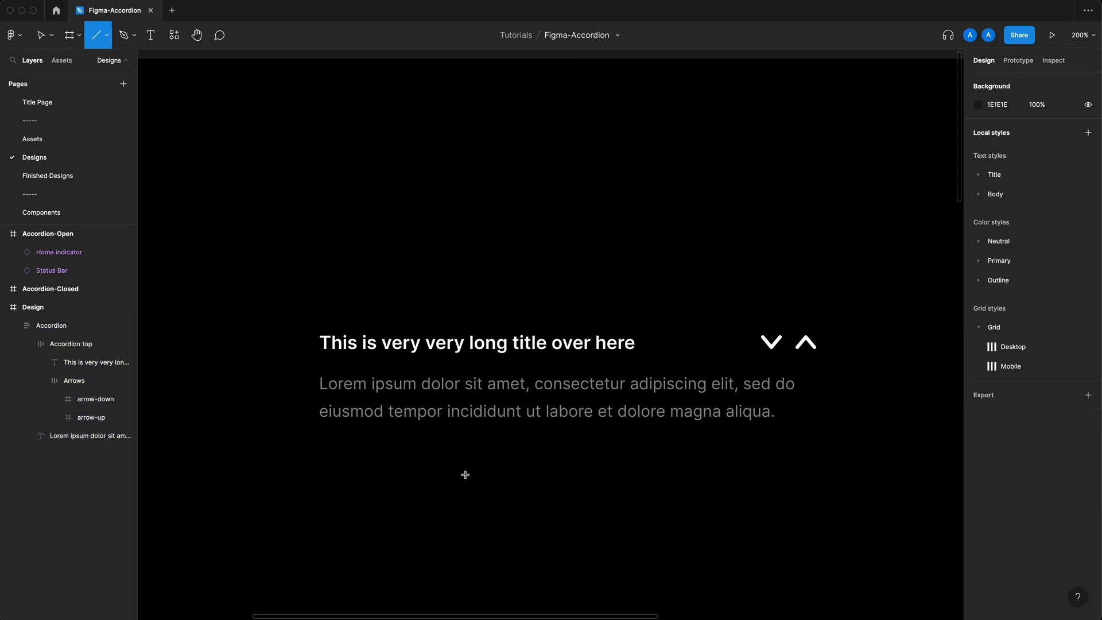
pyautogui.moveTo(331, 454)
pyautogui.mouseDown()
pyautogui.moveTo(541, 467)
pyautogui.moveTo(808, 454)
pyautogui.mouseUp()
pyautogui.hotkey('shift', 'a')
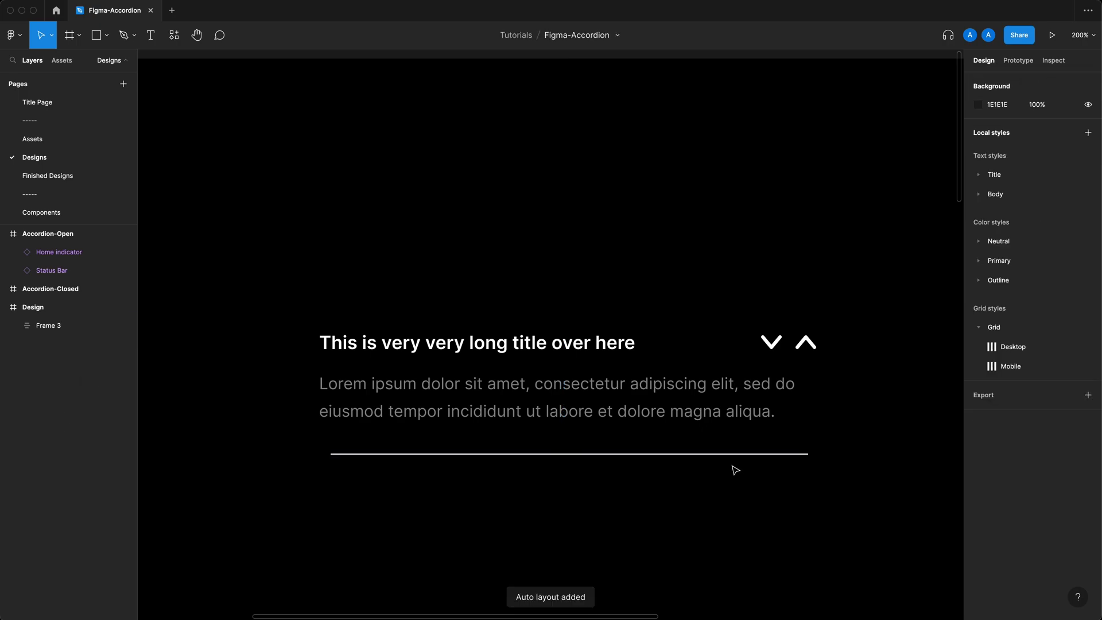
# Set the divider line's horizontal resizing to Fill container
pyautogui.keyDown('super'); pyautogui.click(746, 455); pyautogui.keyUp('super')
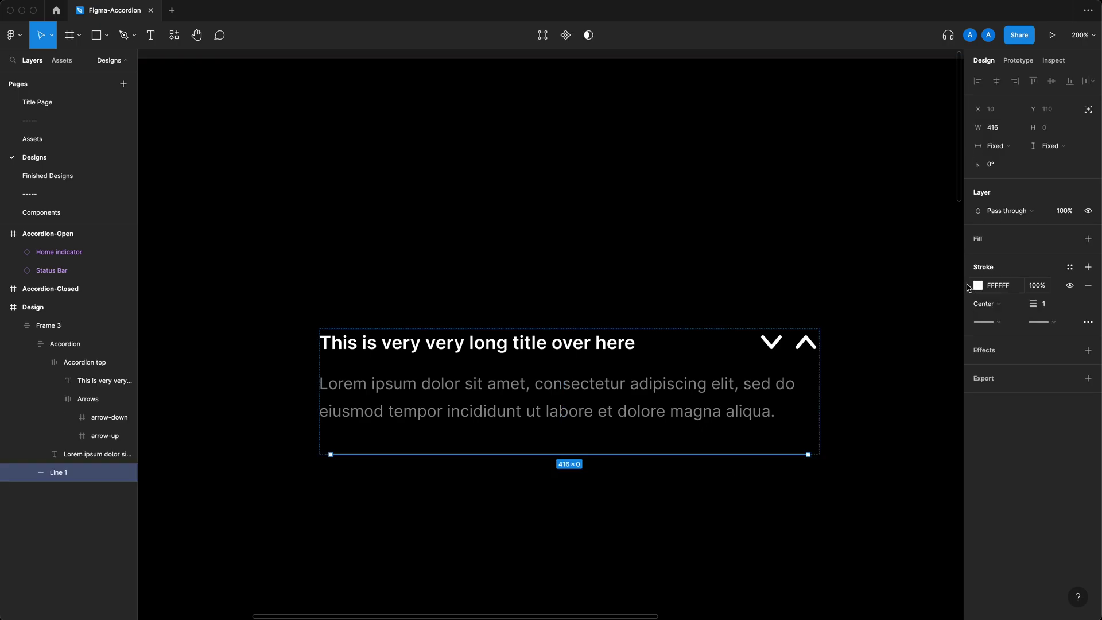
pyautogui.click(1006, 148)
pyautogui.click(1008, 165)
pyautogui.click(851, 438)
pyautogui.doubleClick(800, 454)
pyautogui.click(797, 475)
# Set the nested Accordion frame's horizontal resizing to Fill container
pyautogui.doubleClick(759, 414)
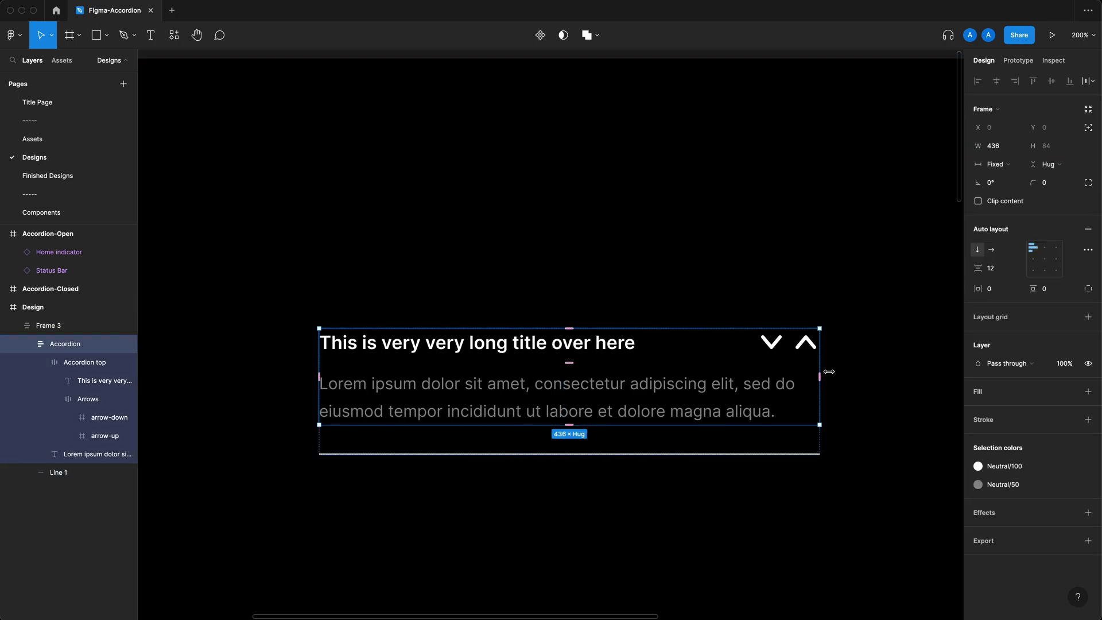
pyautogui.click(996, 165)
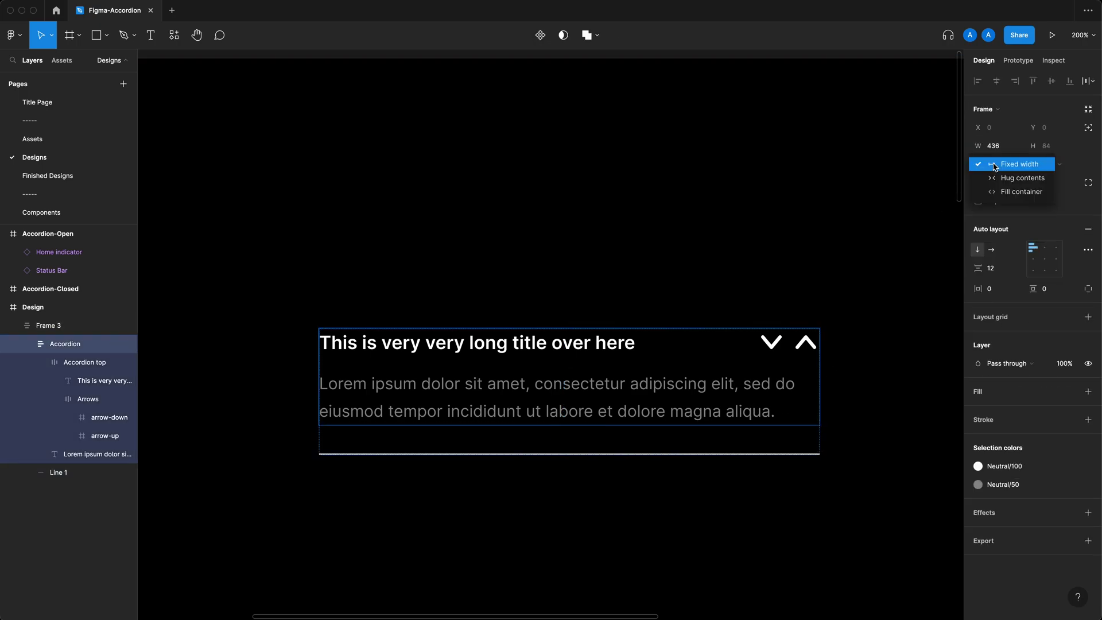
pyautogui.click(1022, 191)
pyautogui.click(873, 460)
pyautogui.click(812, 419)
pyautogui.moveTo(829, 414); pyautogui.dragTo(829, 558)
pyautogui.click(780, 507)
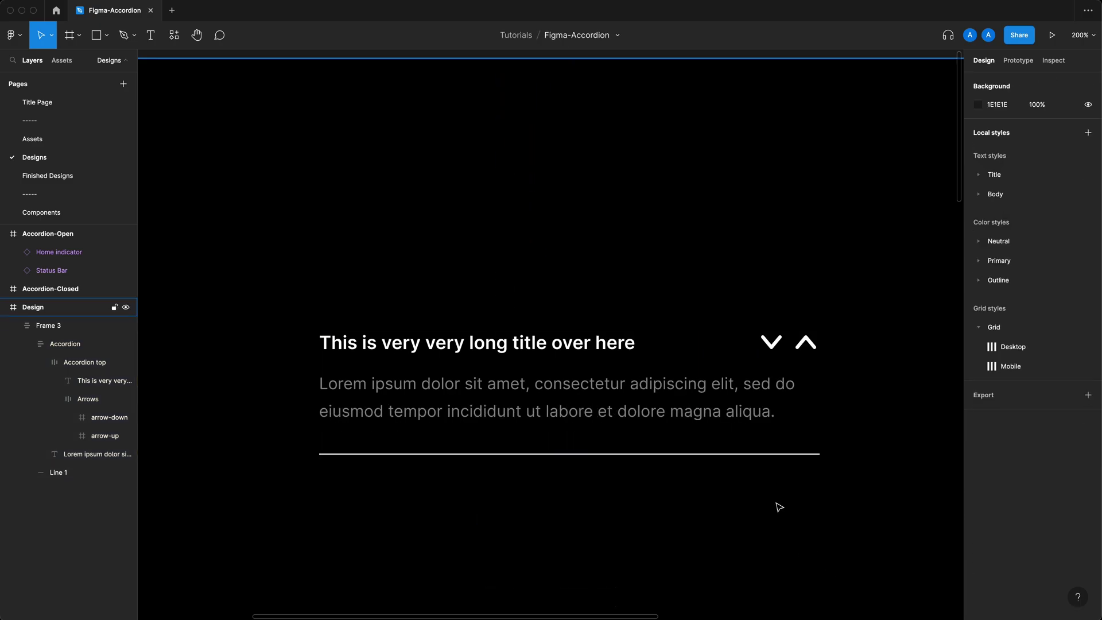
# Undo the fill settings and the auto layout around the accordion and line, and delete the line
pyautogui.press('super+z')
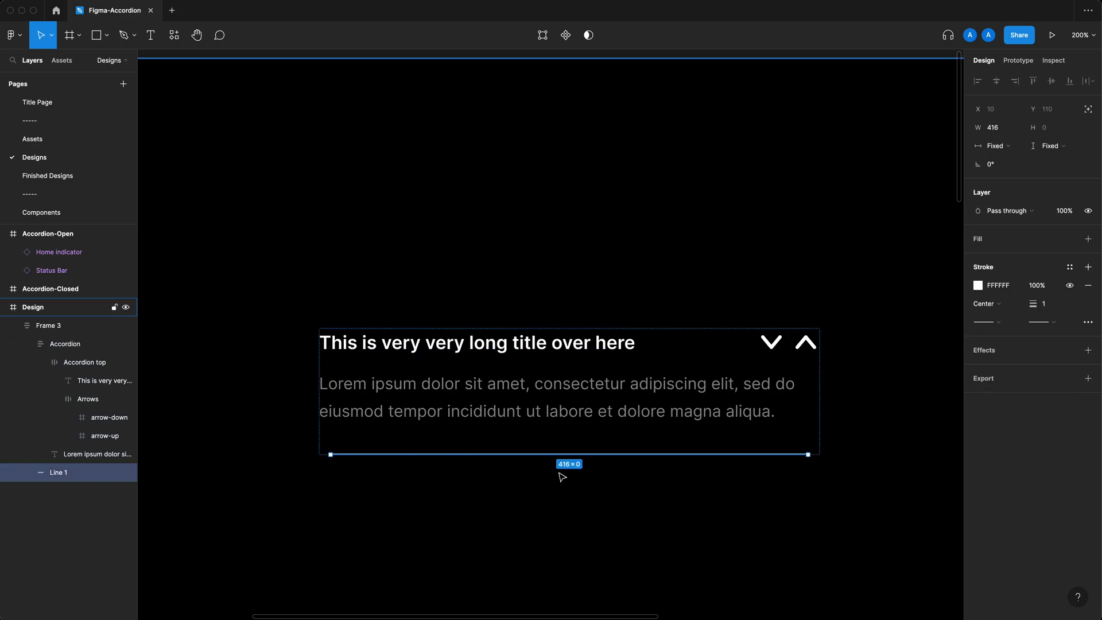
pyautogui.press('super+z')
pyautogui.press('super+z')
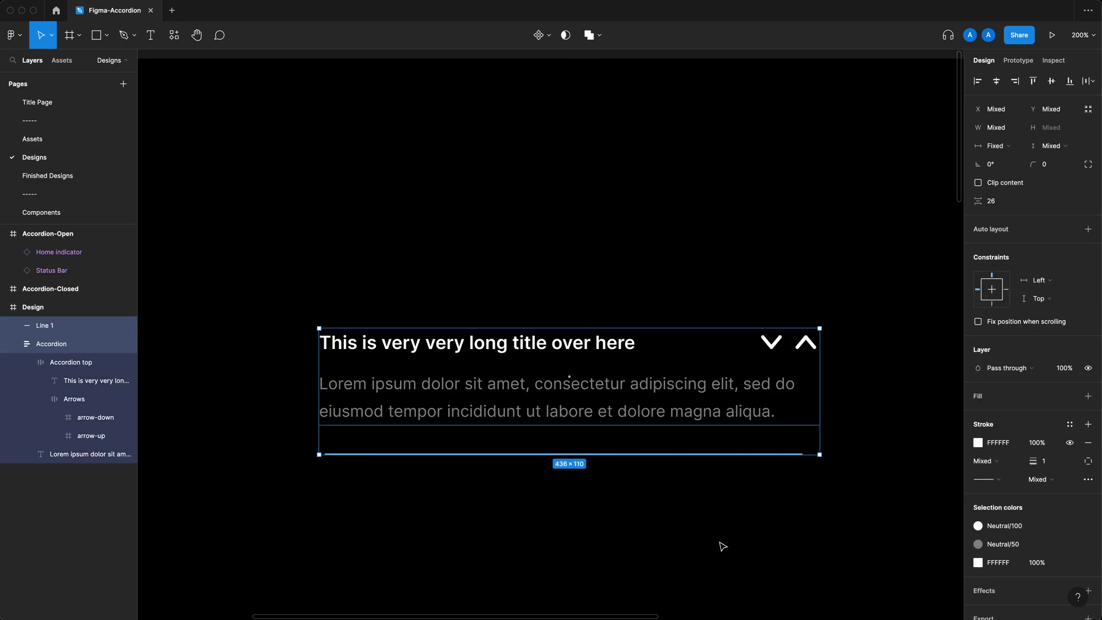
pyautogui.moveTo(745, 527); pyautogui.dragTo(668, 447)
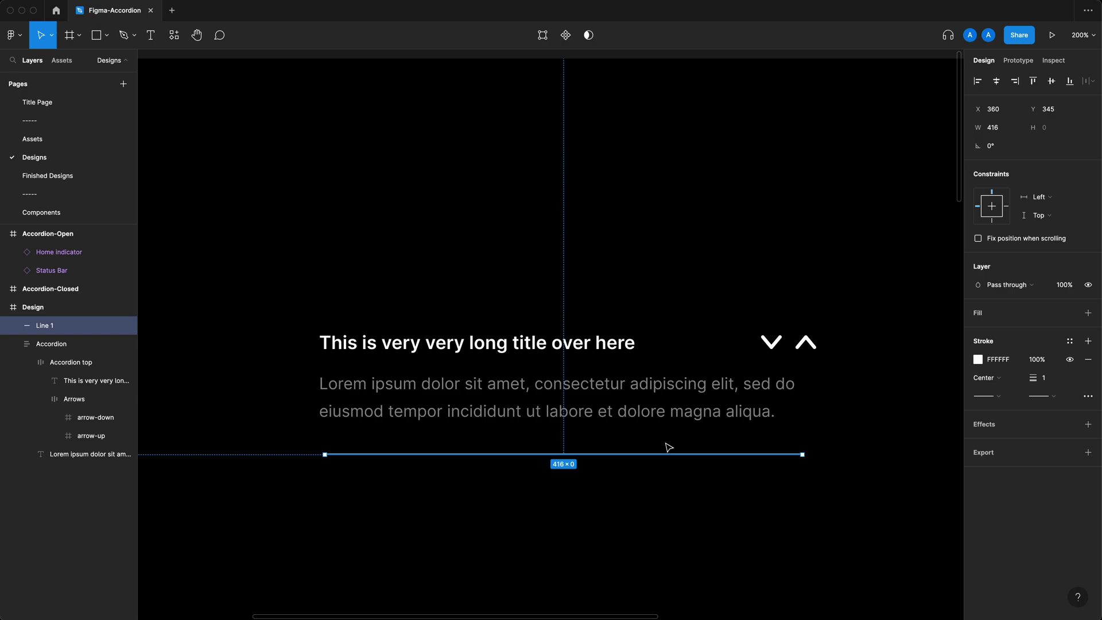
pyautogui.click(691, 551)
pyautogui.click(619, 454)
pyautogui.press('Delete')
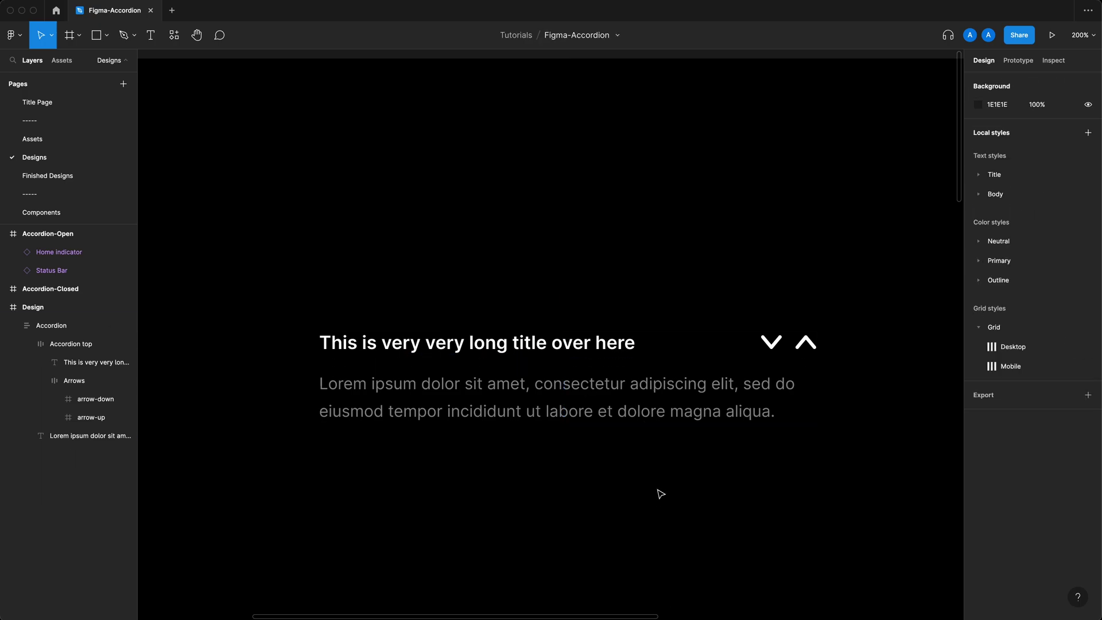
# Place a duplicate of the accordion below the original, aligned with it at Y 351
pyautogui.click(647, 403)
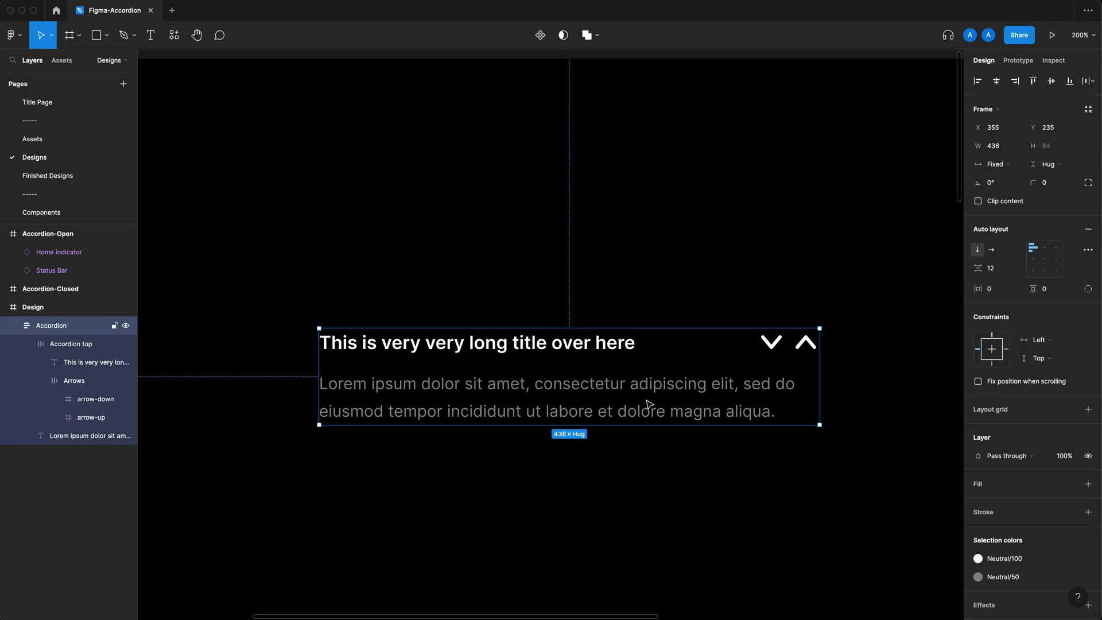
pyautogui.moveTo(687, 403); pyautogui.dragTo(701, 529)
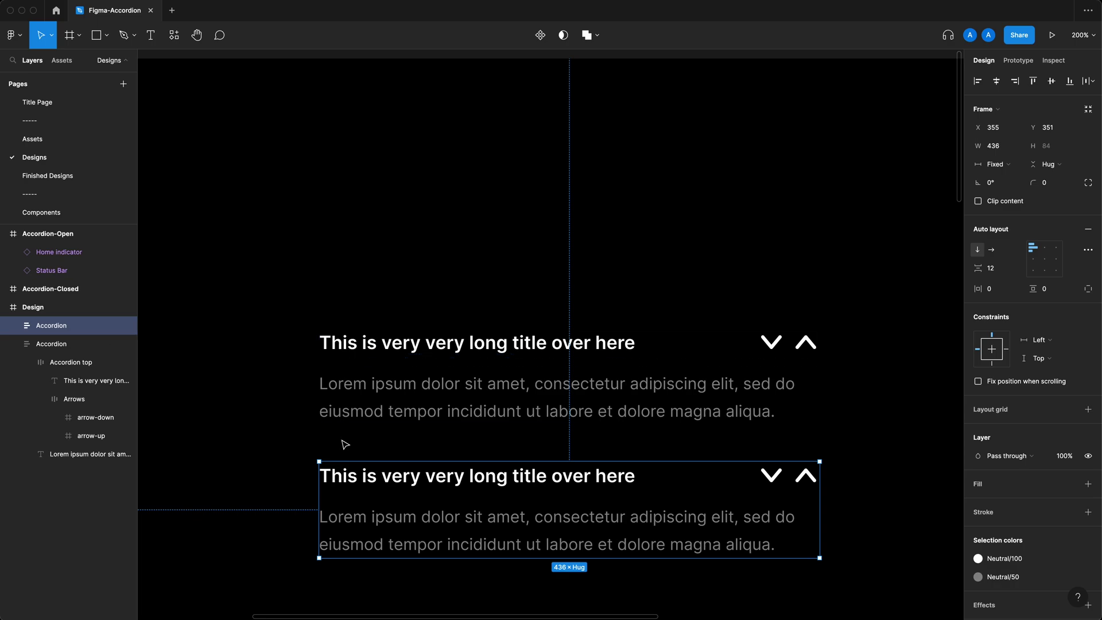
# Add an FFFFFF fill at 10% opacity to the upper accordion
pyautogui.click(419, 399)
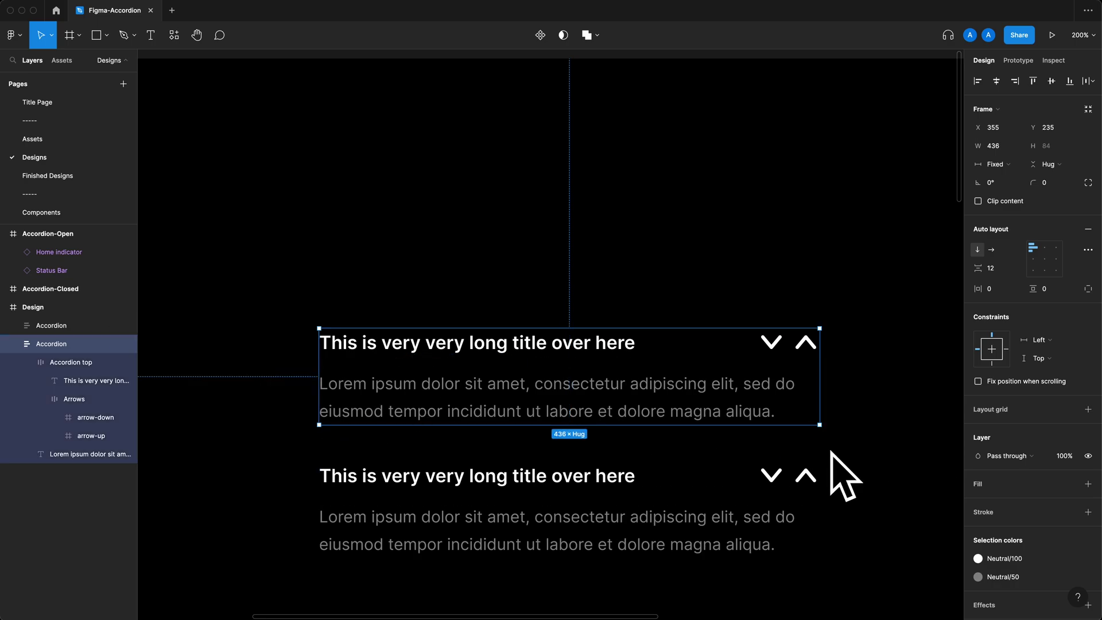
pyautogui.scroll(-2, 835, 450)
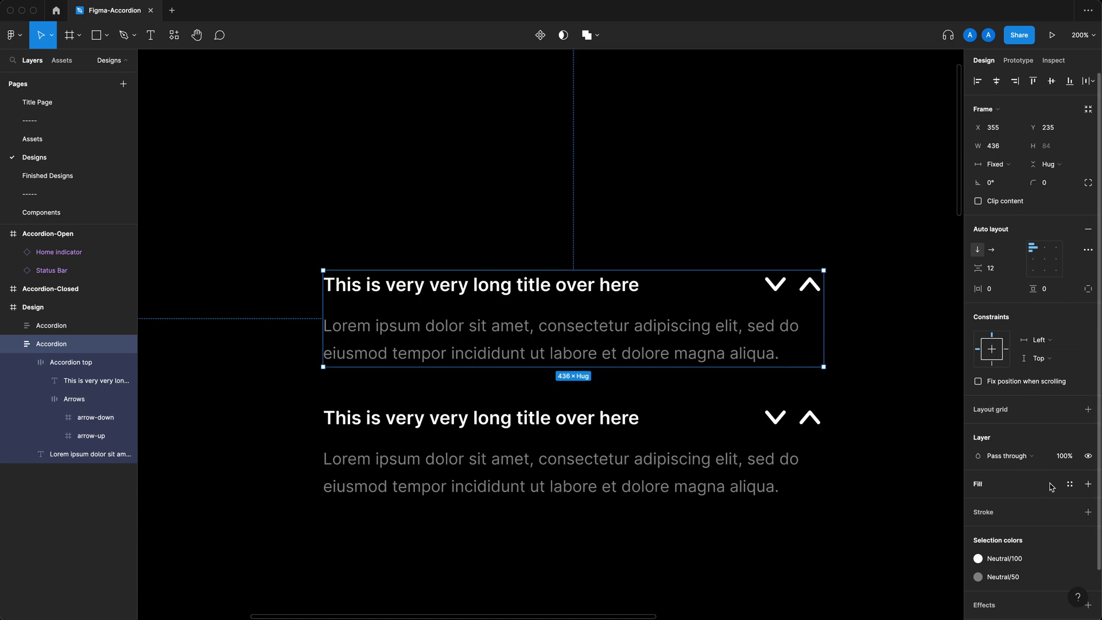
pyautogui.click(1088, 484)
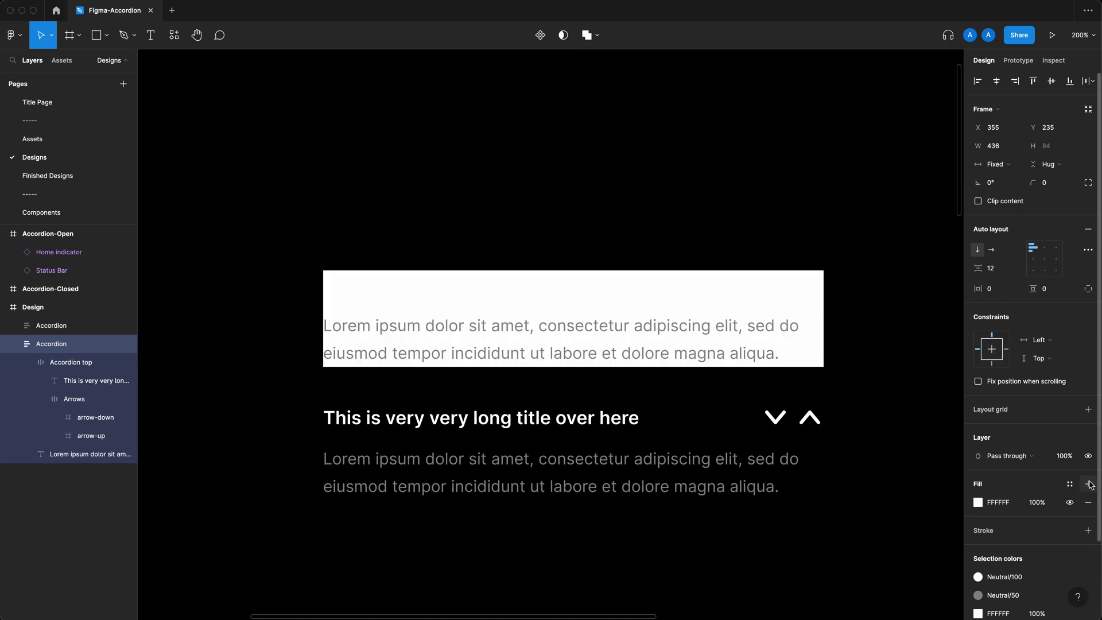
pyautogui.click(1033, 503)
pyautogui.write('10')
pyautogui.press('Return')
# Set the upper accordion's vertical padding to 8 and move it up to Y 175
pyautogui.click(1062, 292)
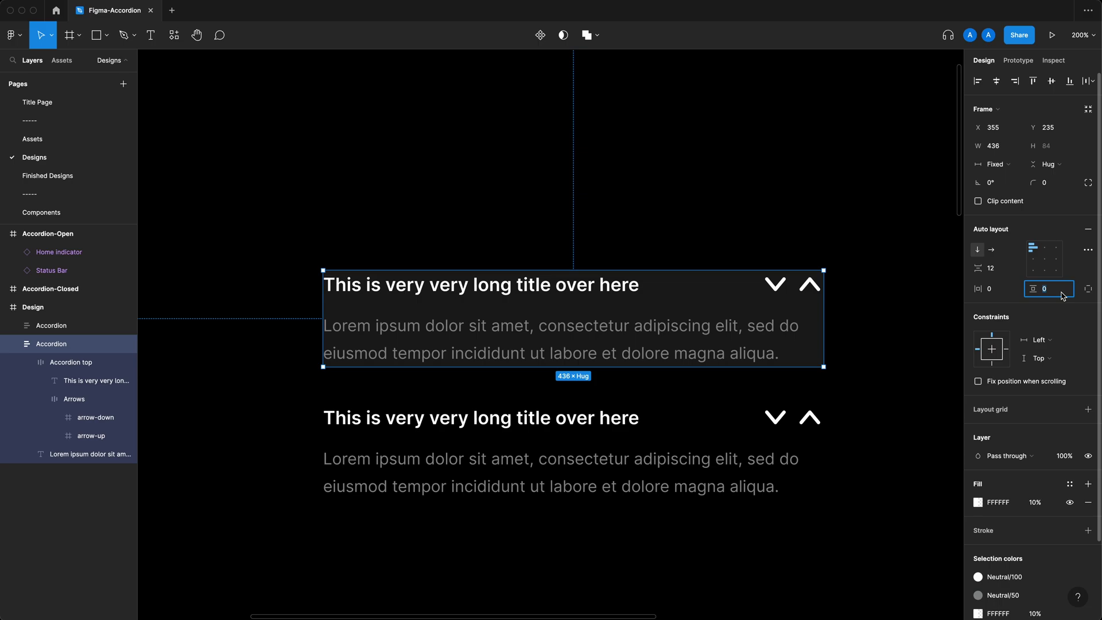
pyautogui.write('8')
pyautogui.press('Return')
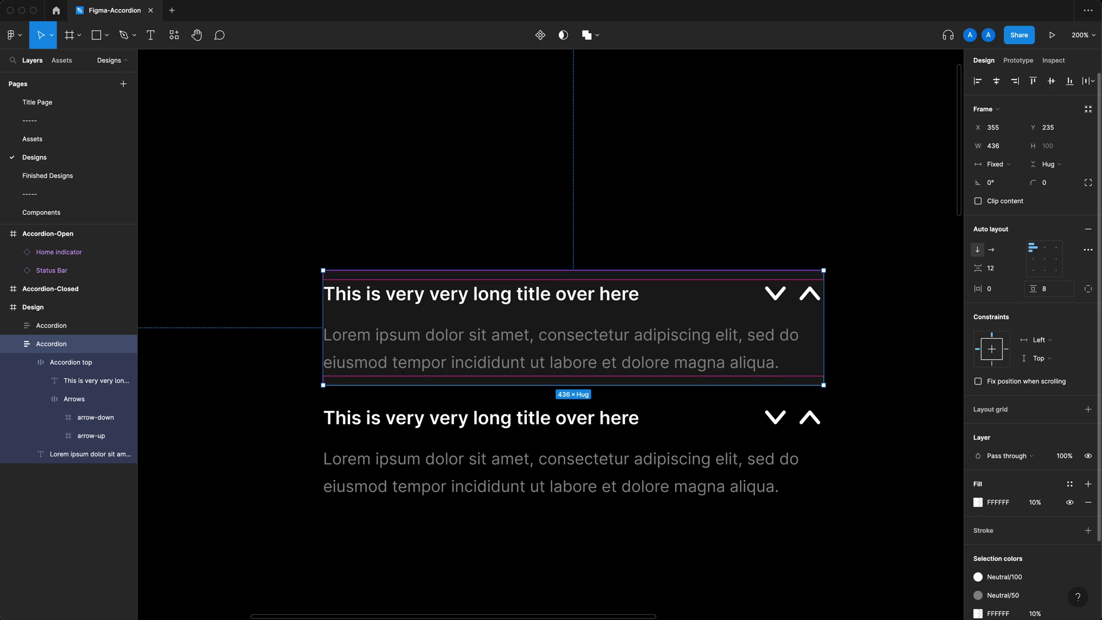
pyautogui.moveTo(694, 356); pyautogui.dragTo(693, 287)
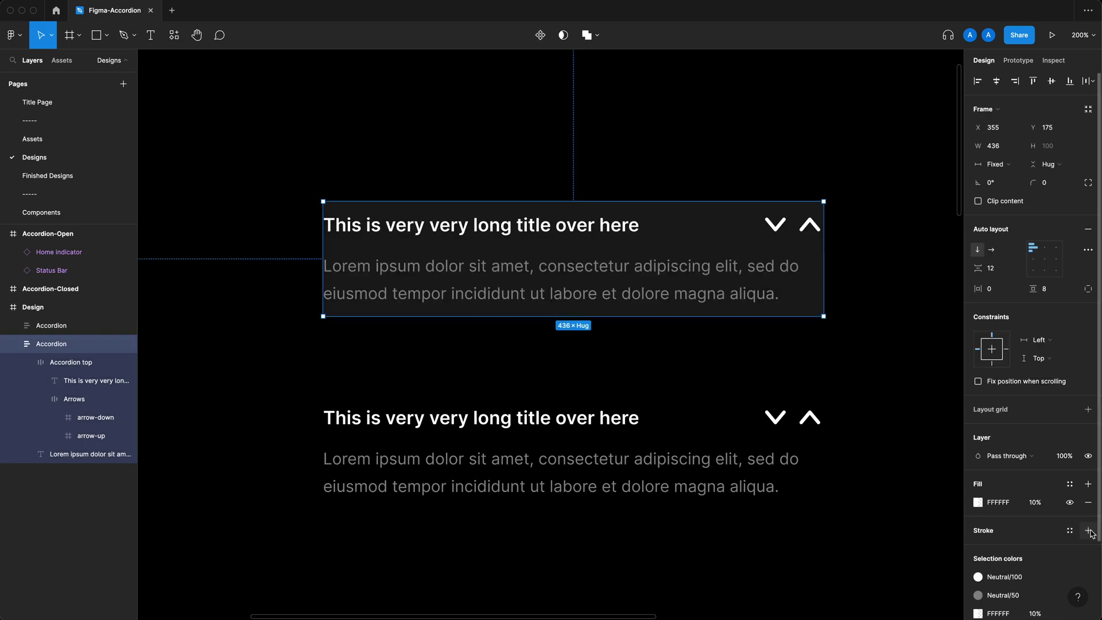
# Add an outside stroke to the upper accordion using the Outline/One color style, applied to the bottom side only
pyautogui.click(1089, 531)
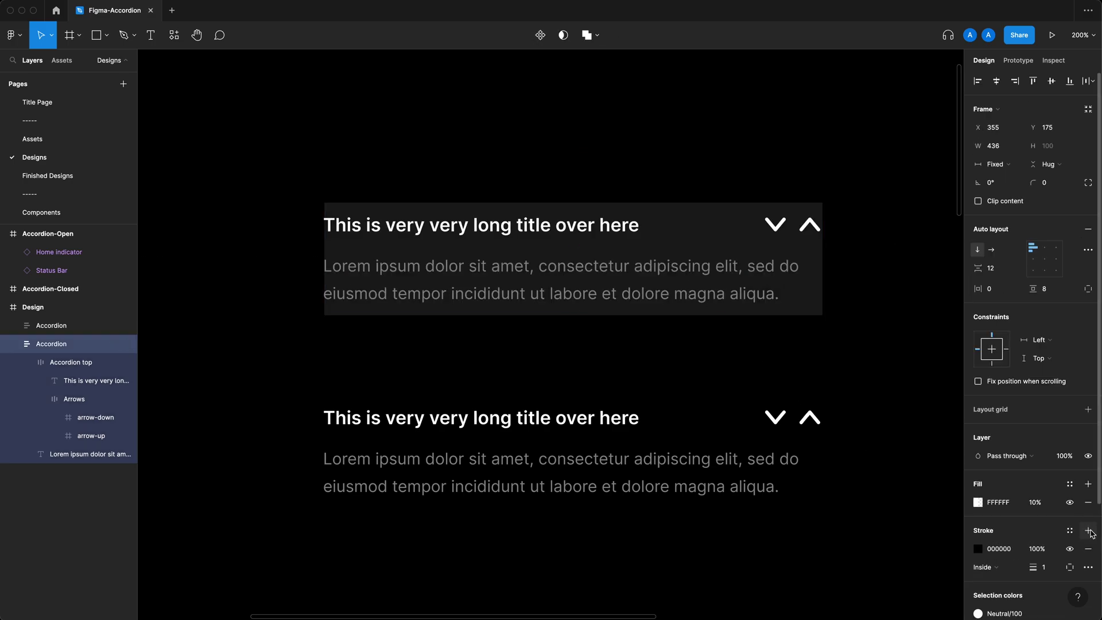
pyautogui.click(1010, 573)
pyautogui.click(1015, 582)
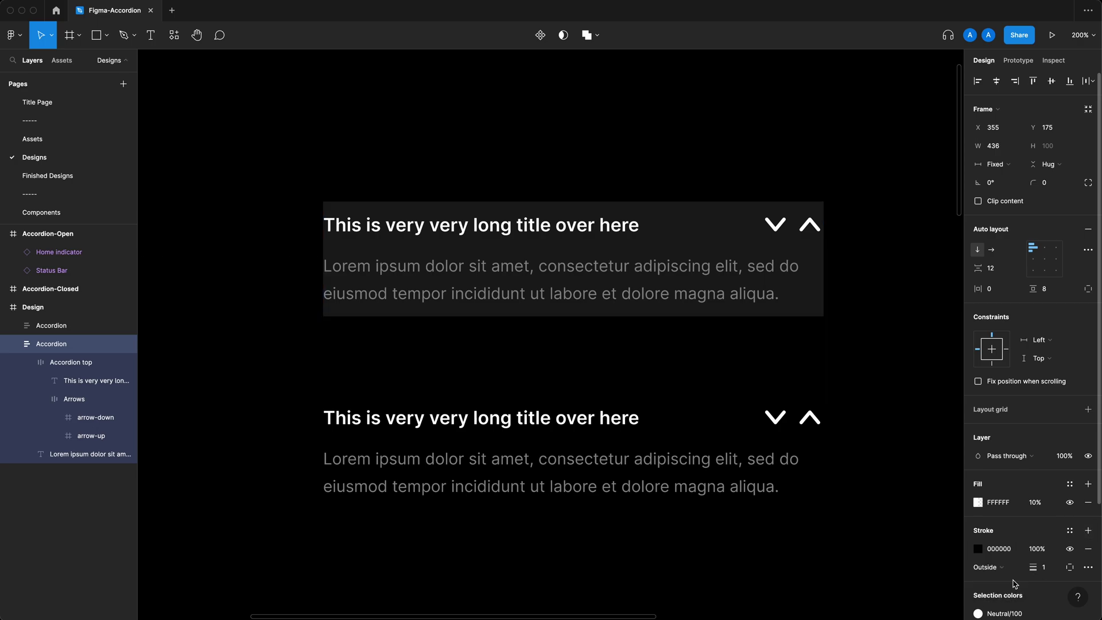
pyautogui.click(1071, 531)
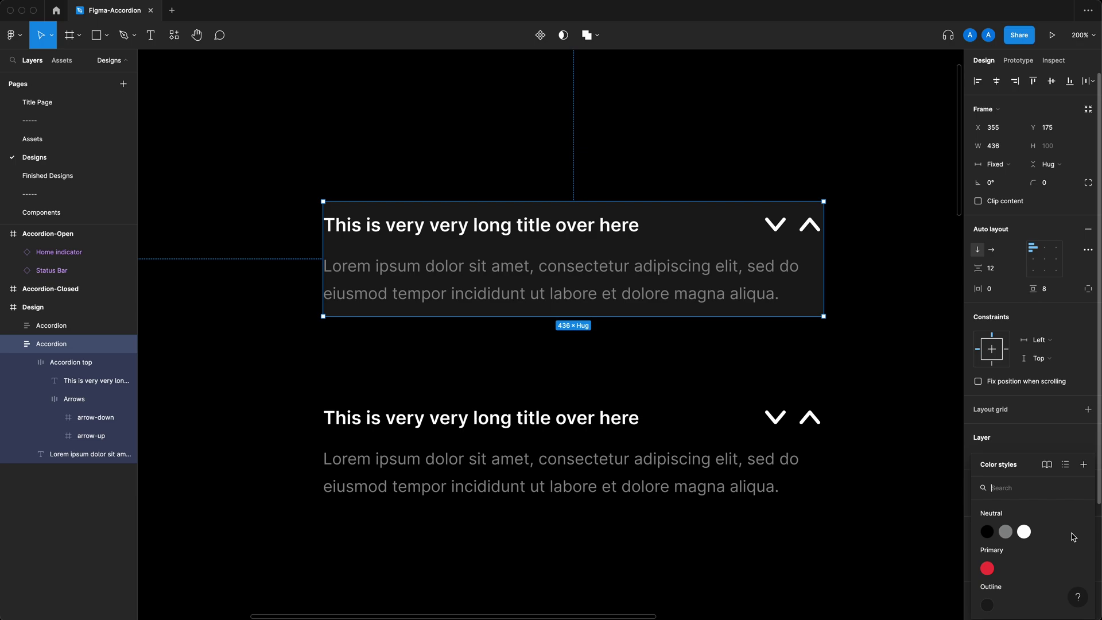
pyautogui.click(992, 604)
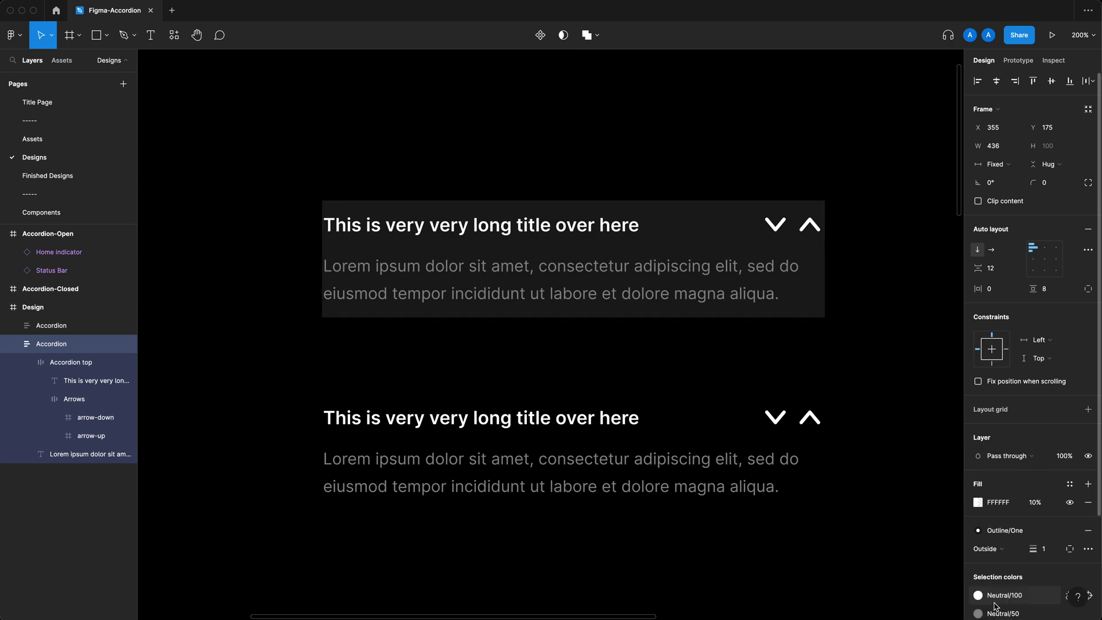
pyautogui.click(1072, 549)
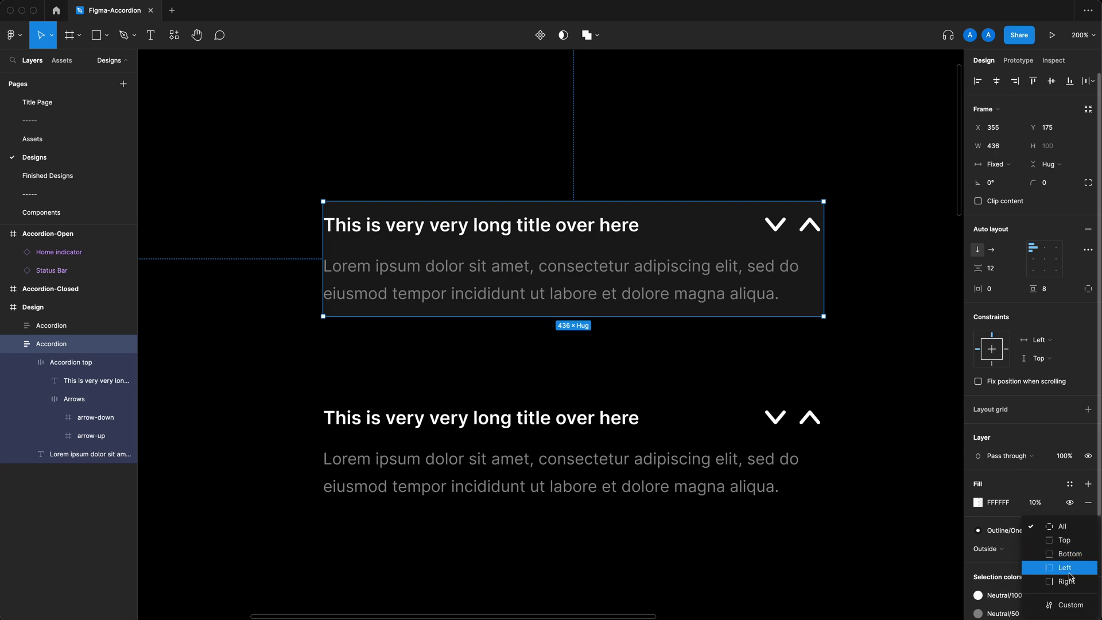
pyautogui.click(1074, 555)
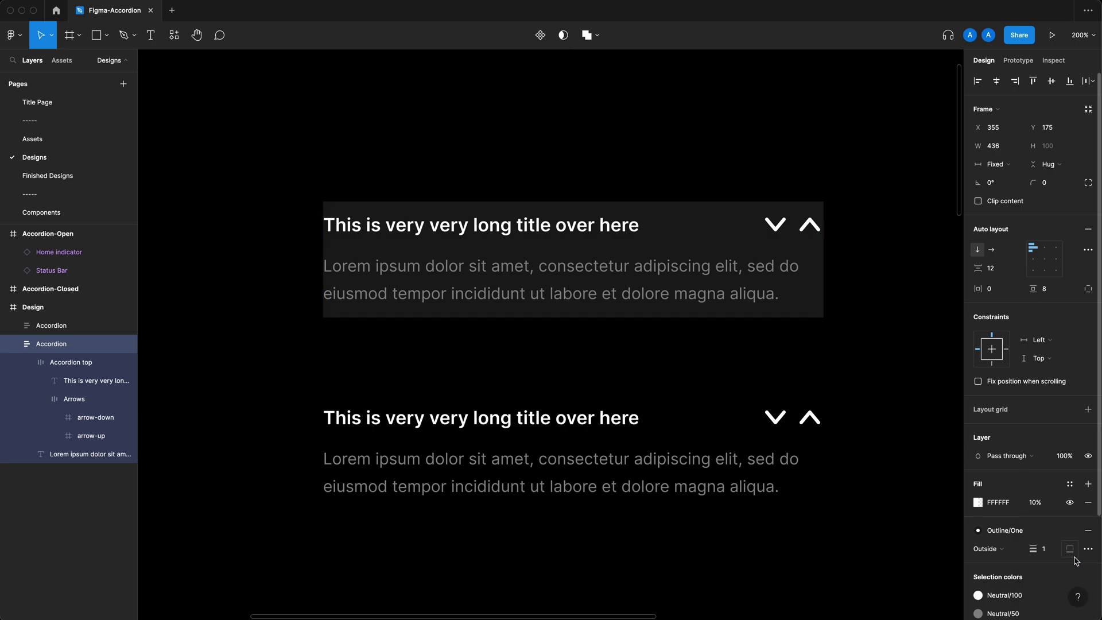
# Set the upper accordion's fill opacity to 5%
pyautogui.click(1040, 503)
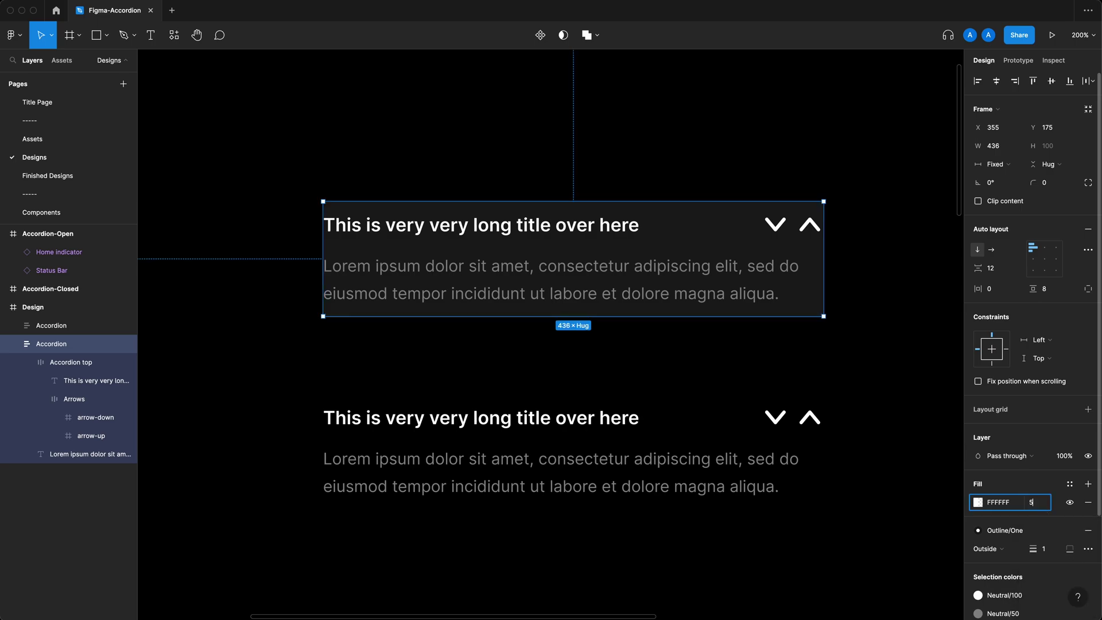
pyautogui.press('Return')
pyautogui.click(517, 322)
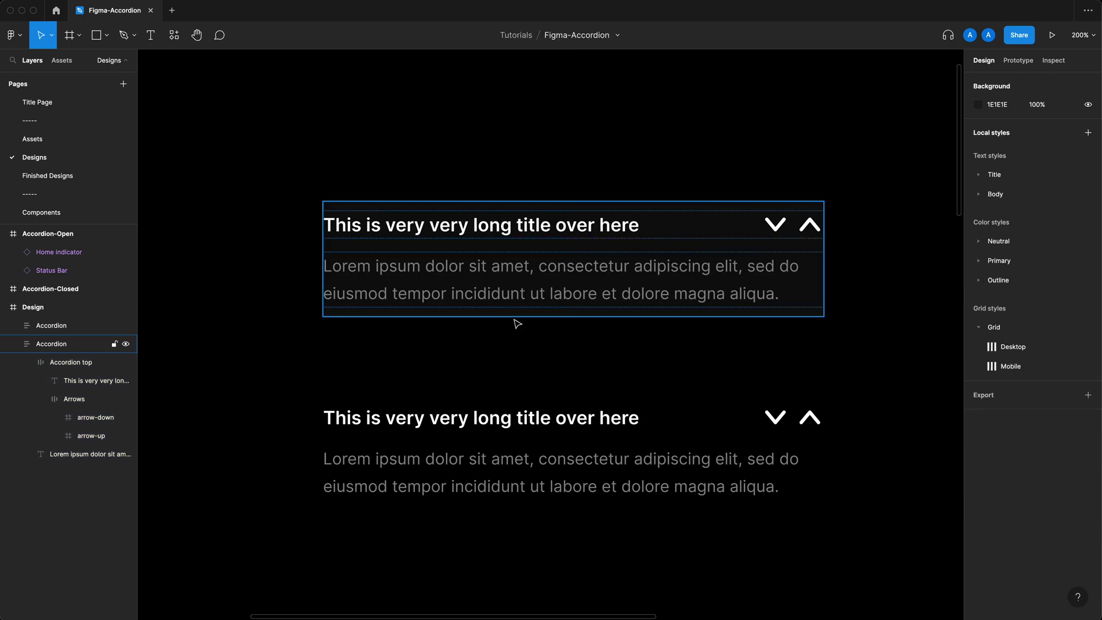
pyautogui.press('+')
pyautogui.press('-')
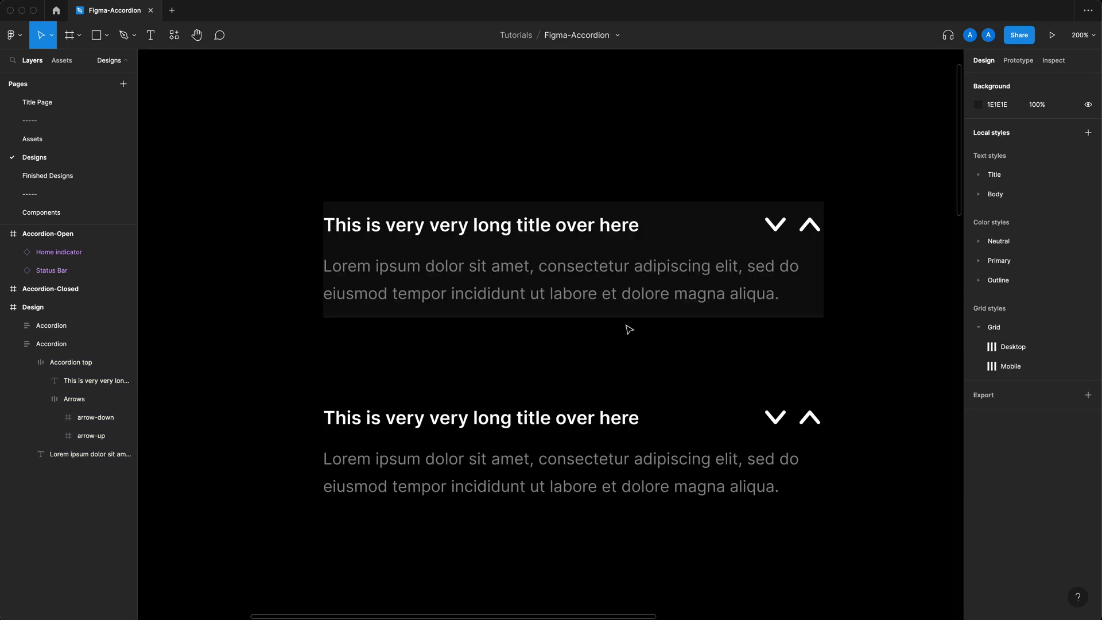
# Delete the lower unstyled accordion and stack two copies of the styled accordion directly below the original
pyautogui.click(564, 438)
pyautogui.press('Delete')
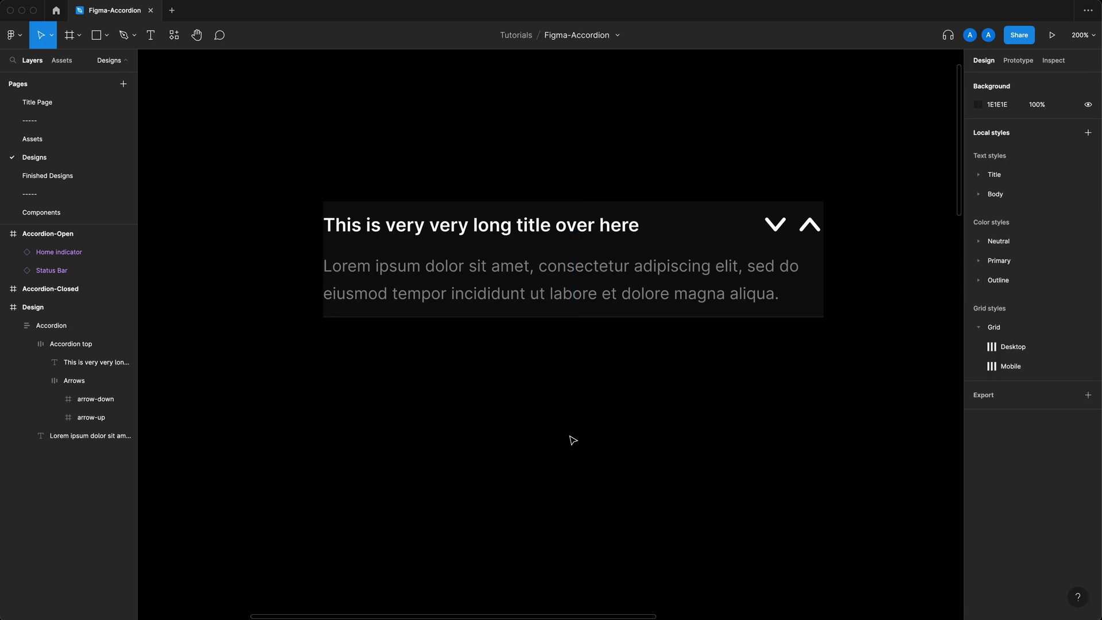
pyautogui.click(603, 264)
pyautogui.moveTo(603, 265); pyautogui.dragTo(608, 377)
pyautogui.click(623, 501)
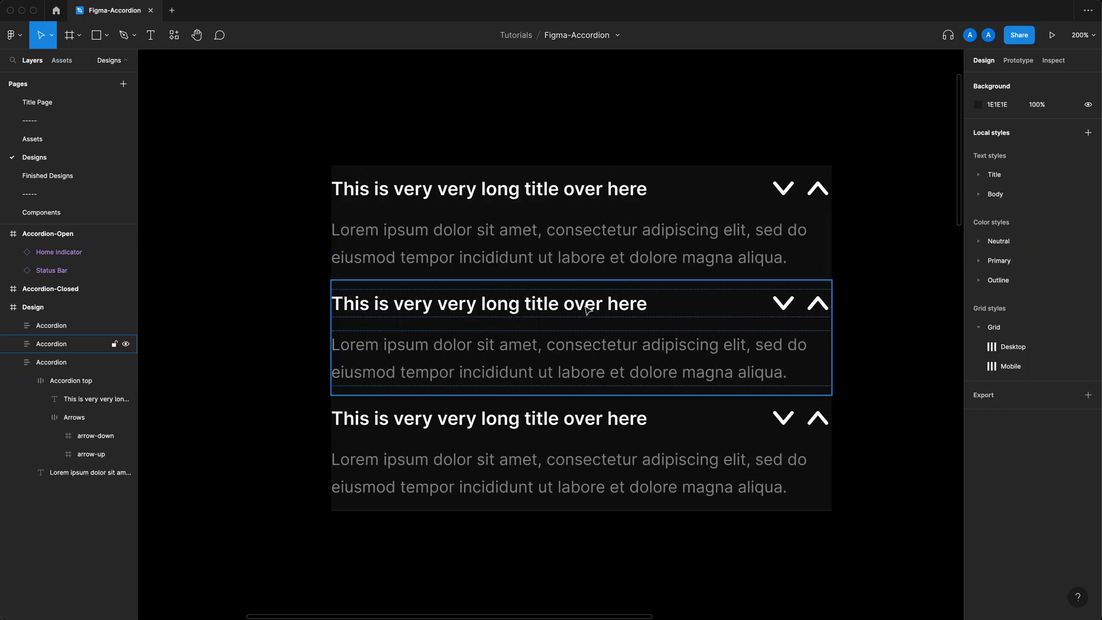
# Remove the white fill from all three stacked accordions
pyautogui.moveTo(914, 219); pyautogui.dragTo(550, 462)
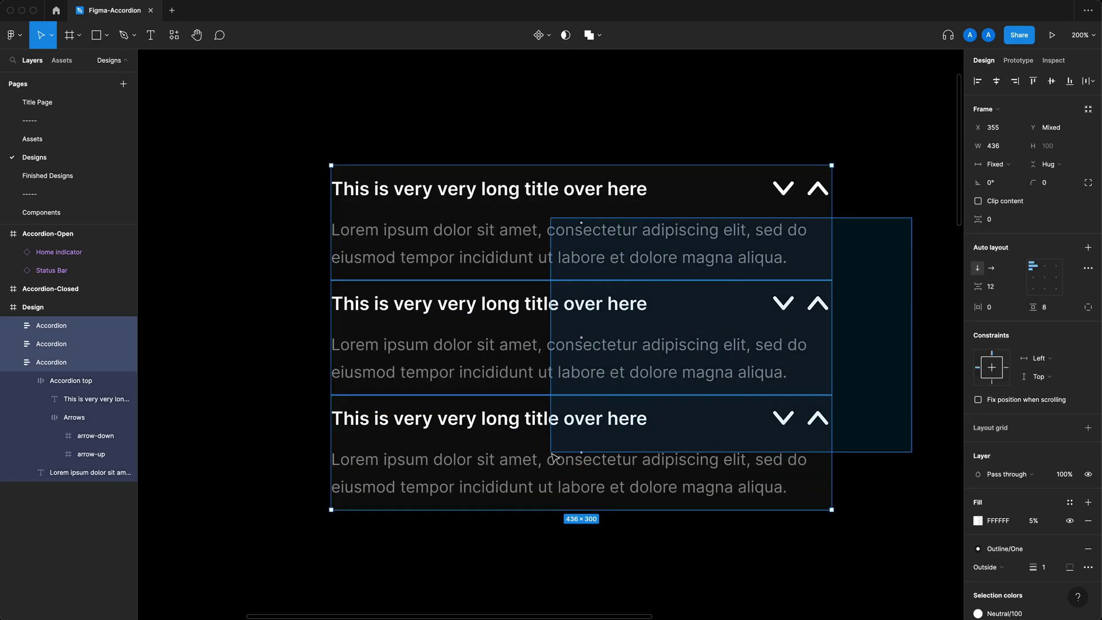
pyautogui.click(1091, 522)
pyautogui.click(895, 535)
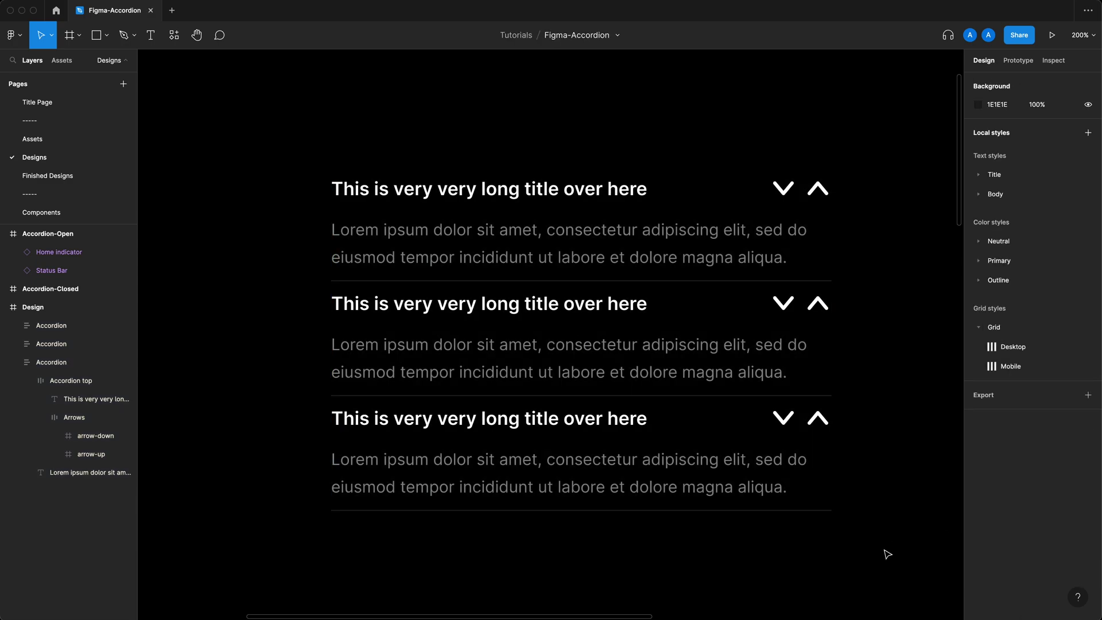
# Hide the body text in the second and third accordions
pyautogui.doubleClick(649, 481)
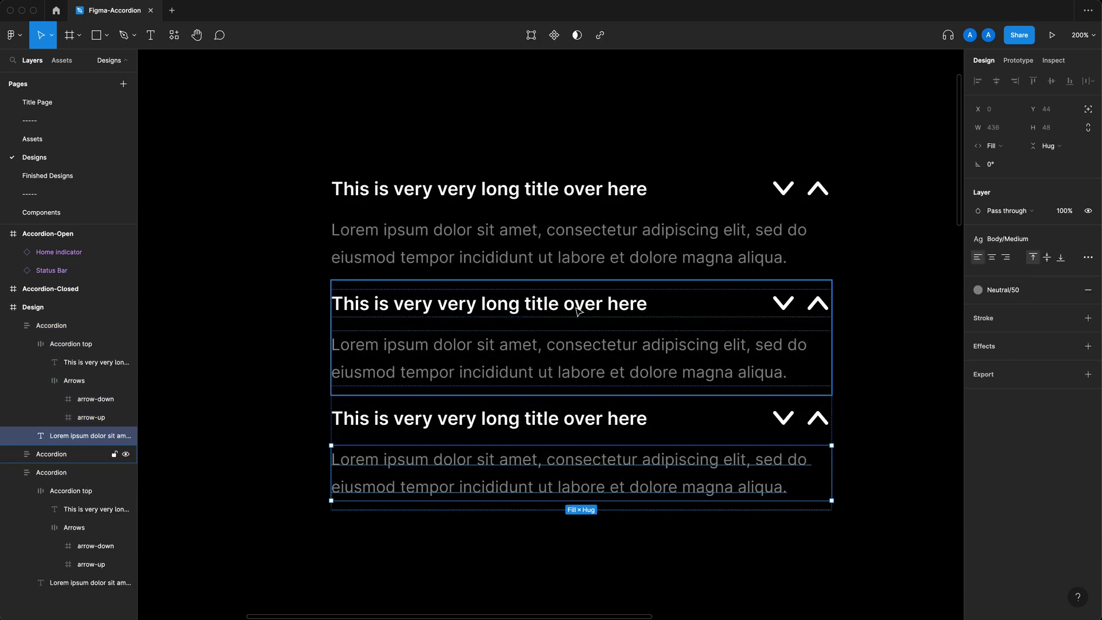
pyautogui.click(126, 436)
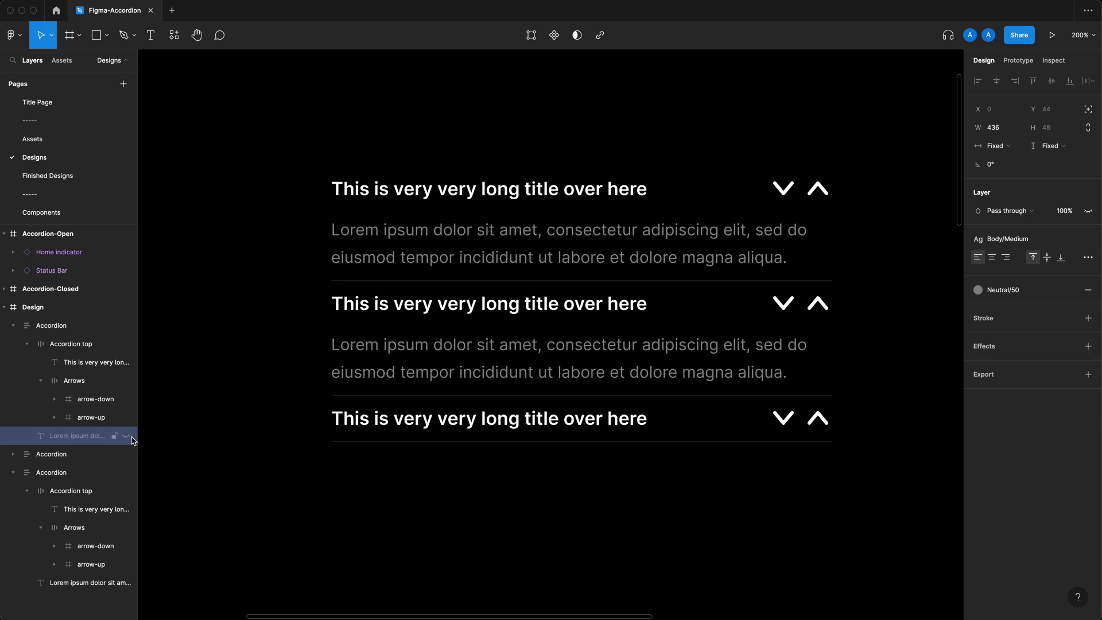
pyautogui.click(597, 357)
pyautogui.click(126, 564)
pyautogui.click(600, 530)
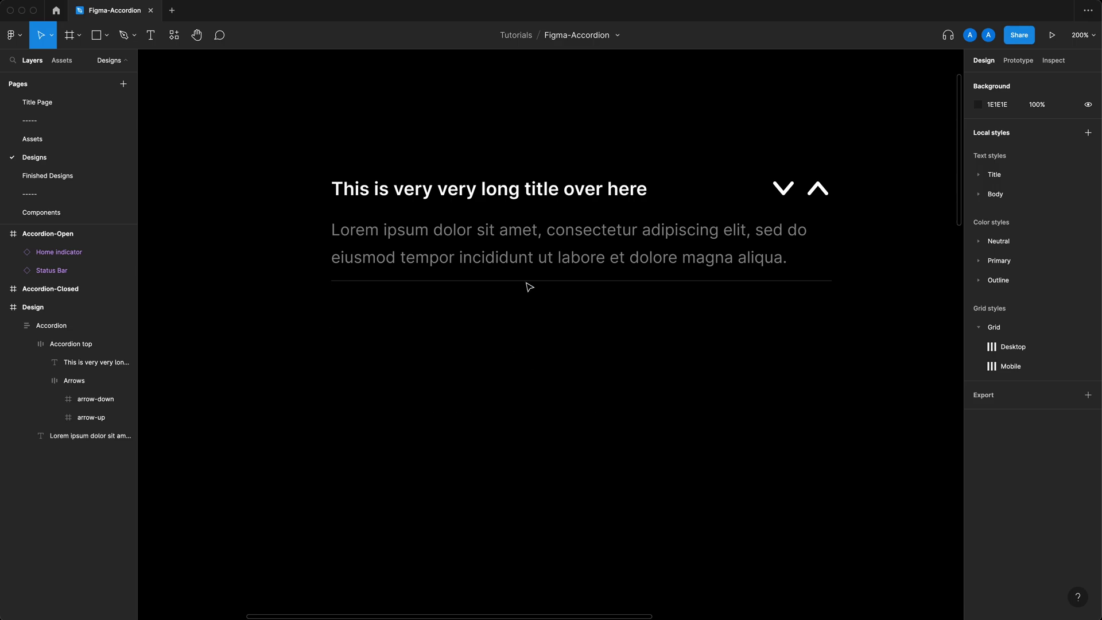
# Go back to the single original accordion and set its vertical padding to 16
pyautogui.click(539, 268)
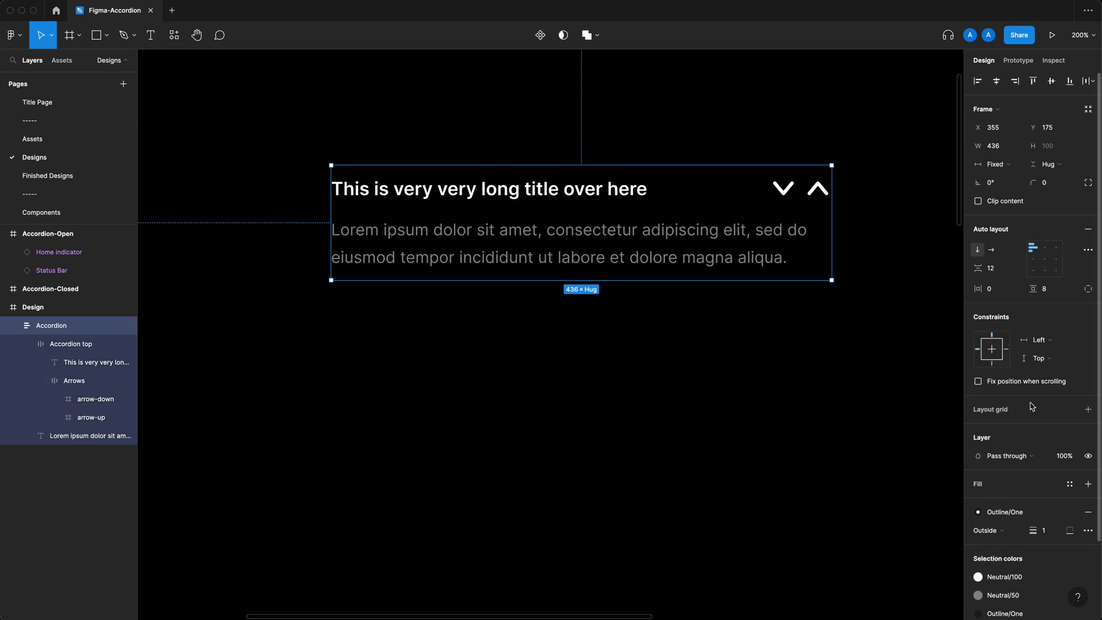
pyautogui.click(1063, 292)
pyautogui.write('16')
pyautogui.press('Return')
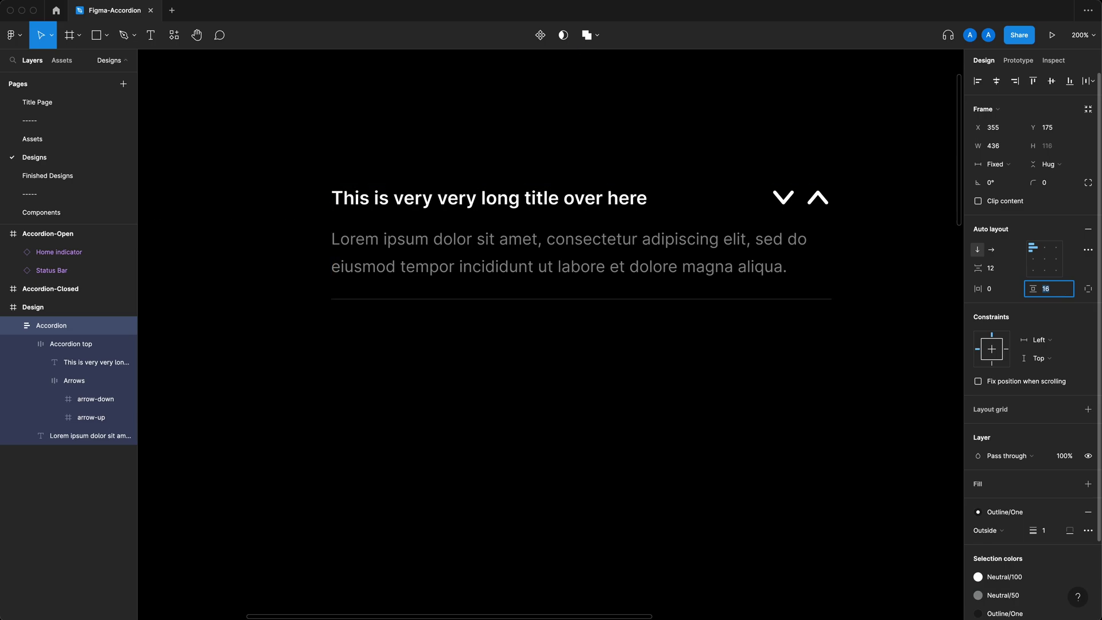
pyautogui.click(810, 448)
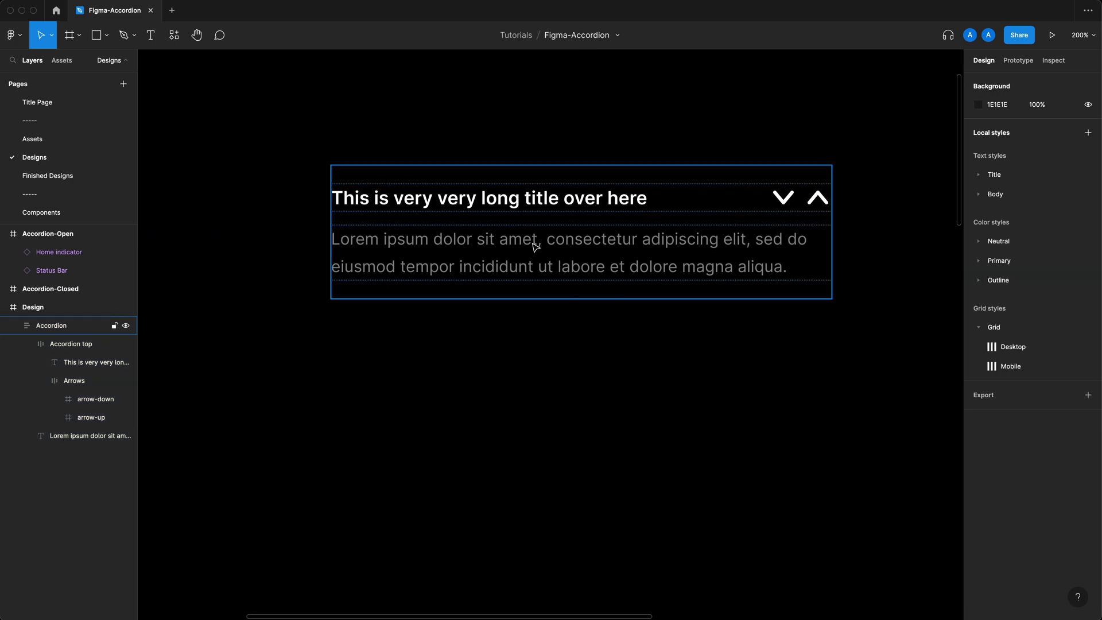
# Place a copy of the accordion directly below the original, and undo the duplication
pyautogui.keyDown('alt'); pyautogui.click(557, 239); pyautogui.keyUp('alt')
pyautogui.moveTo(571, 235); pyautogui.dragTo(571, 368)
pyautogui.click(652, 449)
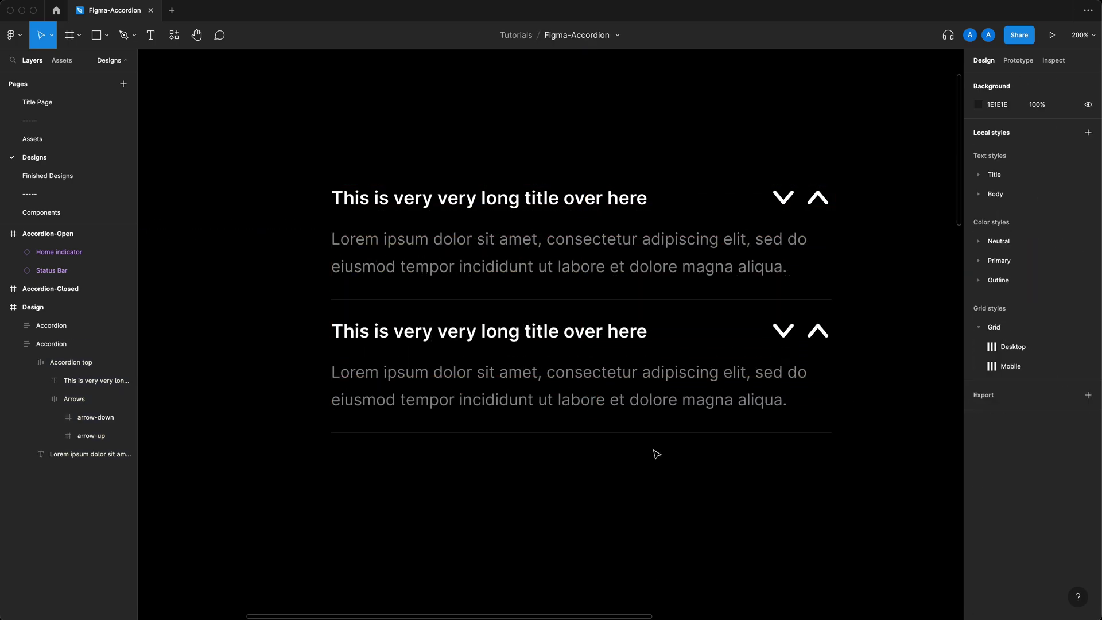
pyautogui.keyDown('super'); pyautogui.click(582, 268); pyautogui.keyUp('super')
pyautogui.hotkey('ctrl', 'z')
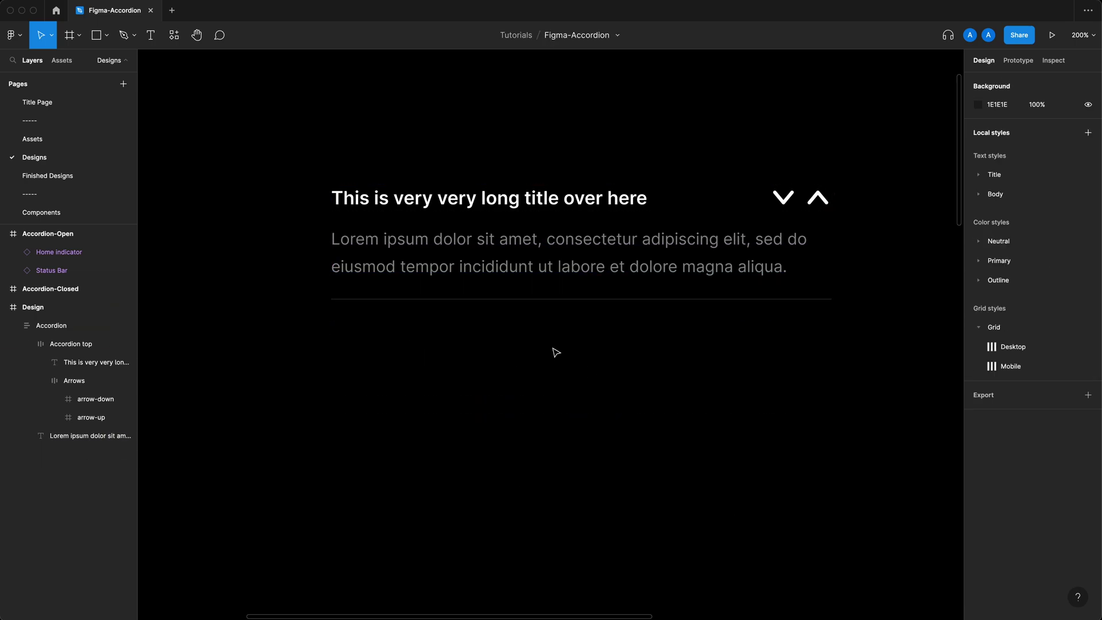
# Stack two copies of the accordion directly below the original with no gap between them
pyautogui.scroll(-3, 556, 352)
pyautogui.scroll(3, 556, 355)
pyautogui.click(580, 275)
pyautogui.scroll(-2, 623, 229)
pyautogui.moveTo(668, 183); pyautogui.dragTo(668, 316)
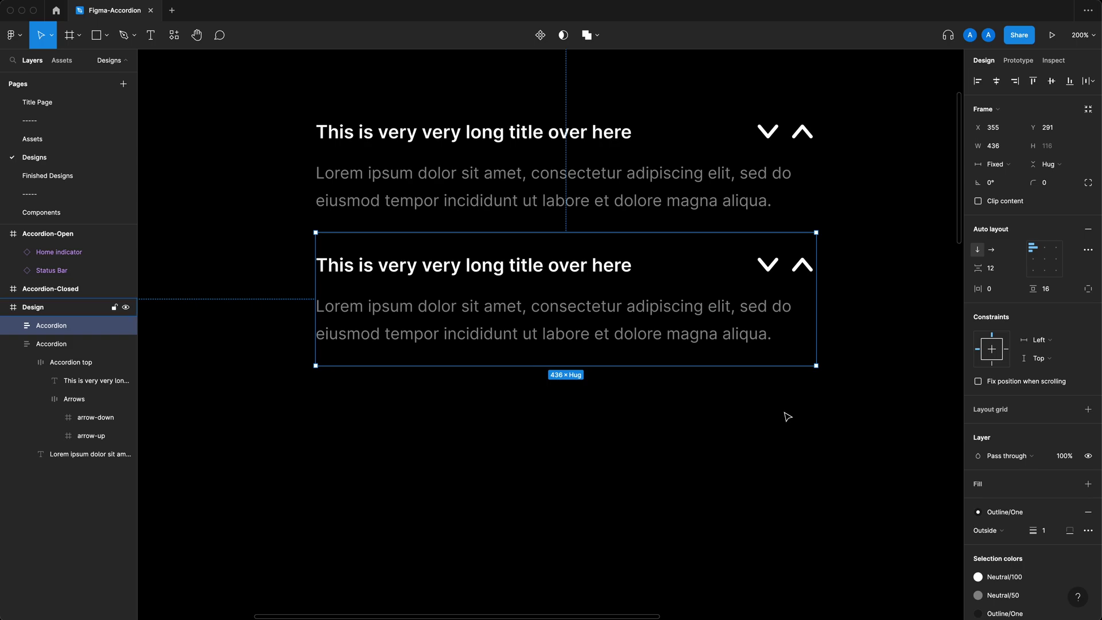
pyautogui.hotkey('ctrl', 'd')
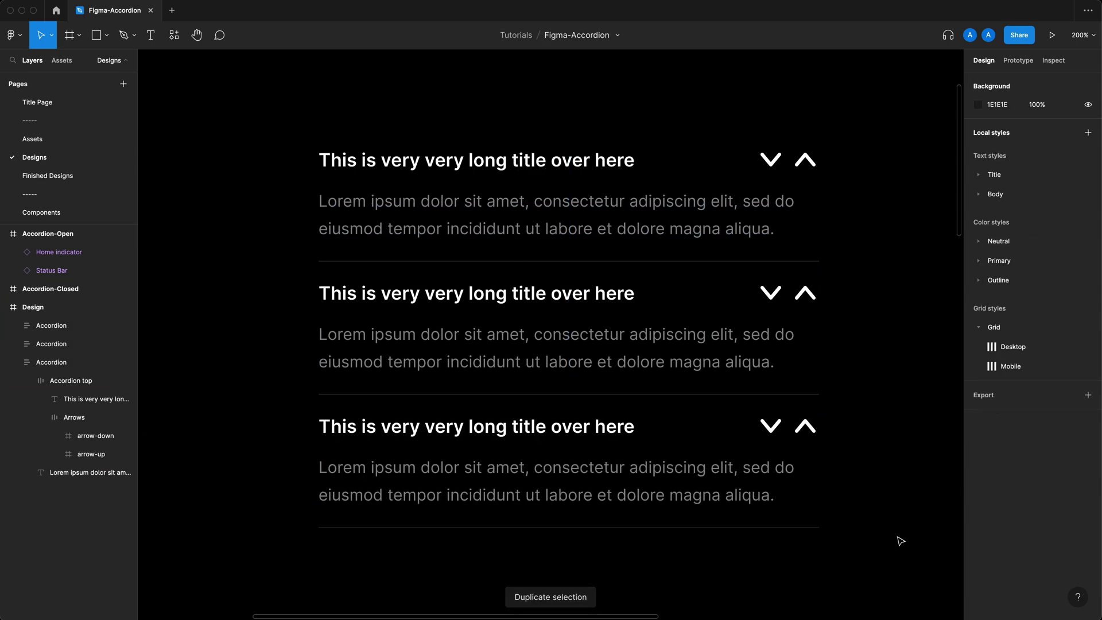
# Title the accordions "How do I sign in?", "How do I reset my password?" and "How do I turn notifications on/off?", and replace the lower two body texts
pyautogui.moveTo(901, 536); pyautogui.dragTo(305, 167)
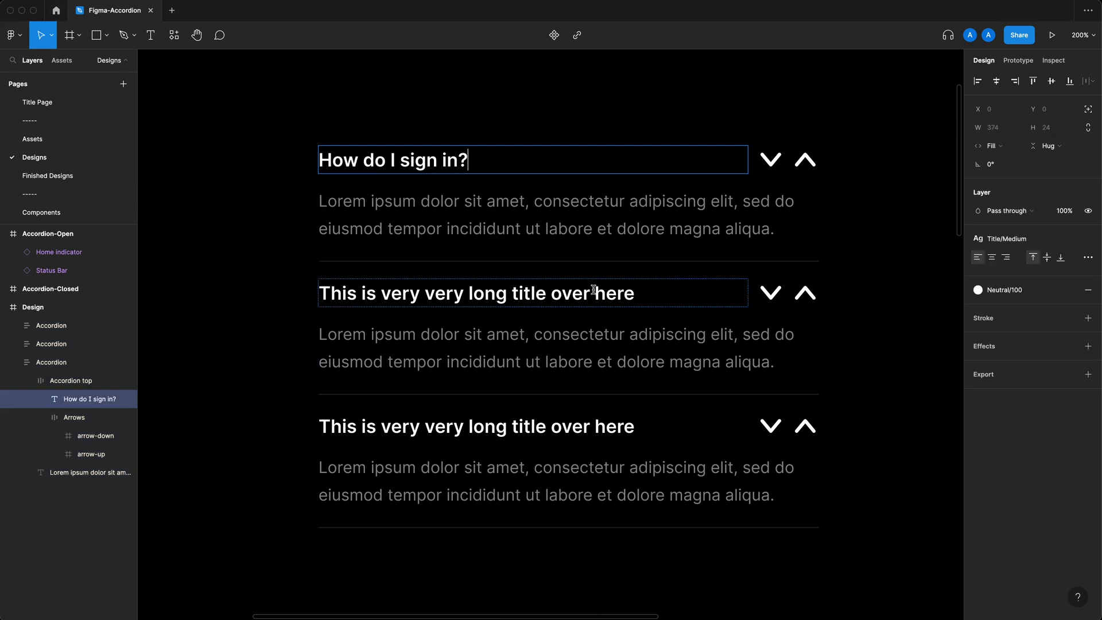
pyautogui.doubleClick(596, 294)
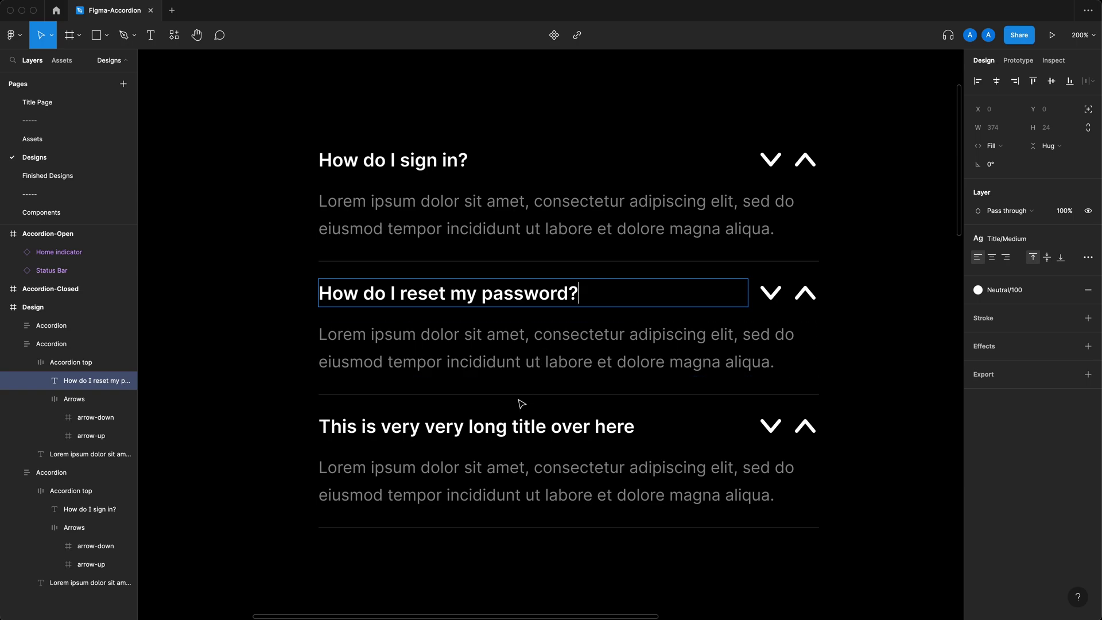
pyautogui.doubleClick(508, 424)
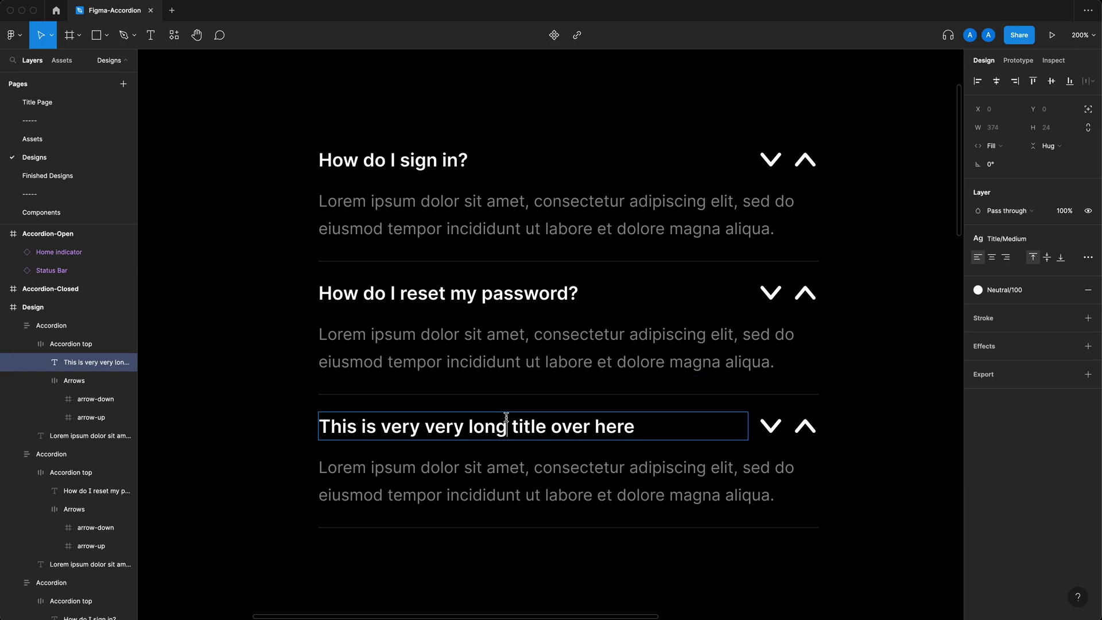
pyautogui.write('How')
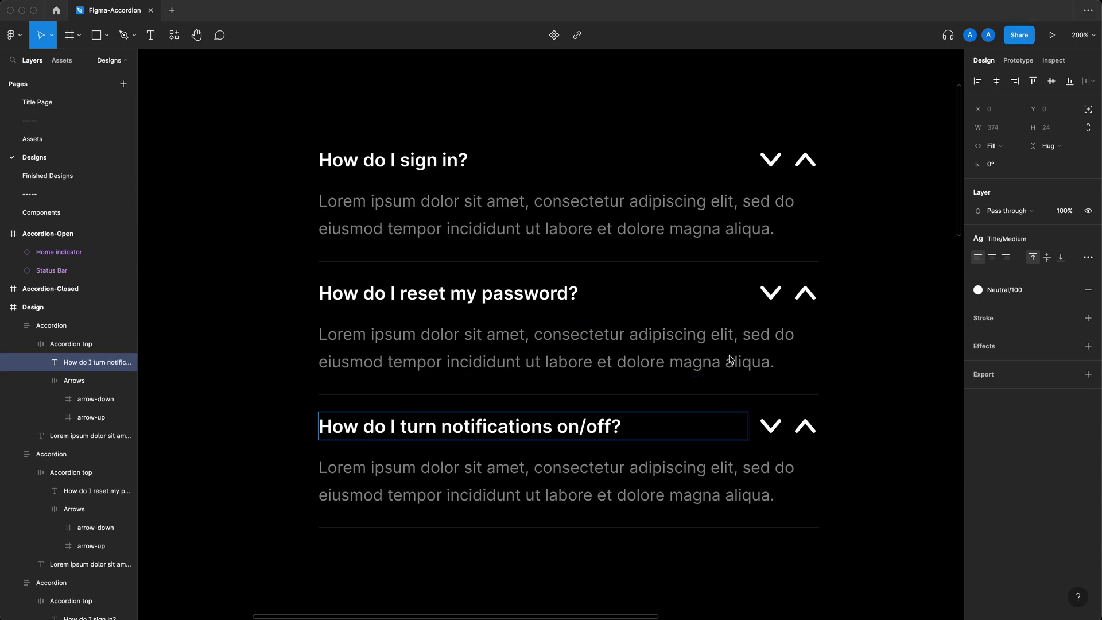
pyautogui.doubleClick(707, 360)
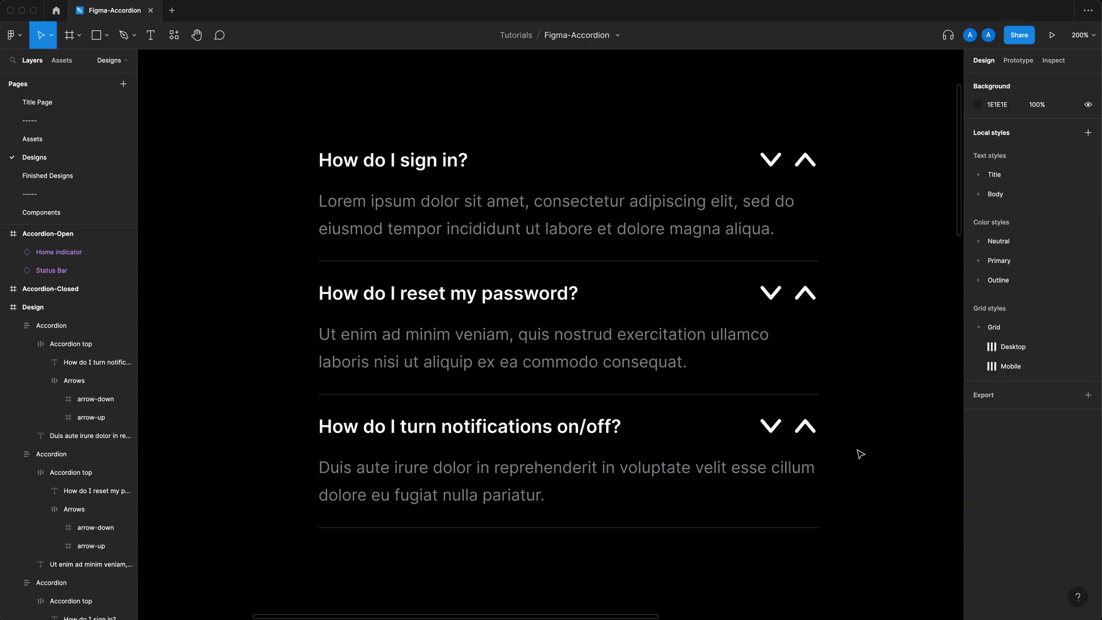
# Wrap the three accordions in a vertical auto layout frame and set that frame's horizontal resizing to fixed width
pyautogui.moveTo(859, 567); pyautogui.dragTo(293, 122)
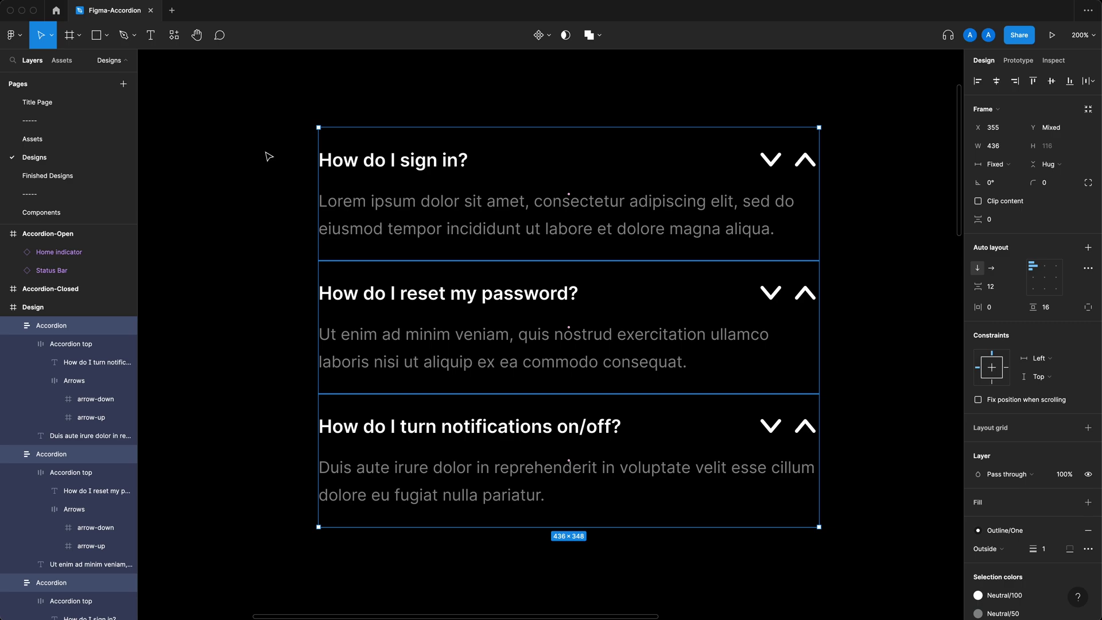
pyautogui.hotkey('shift', 'a')
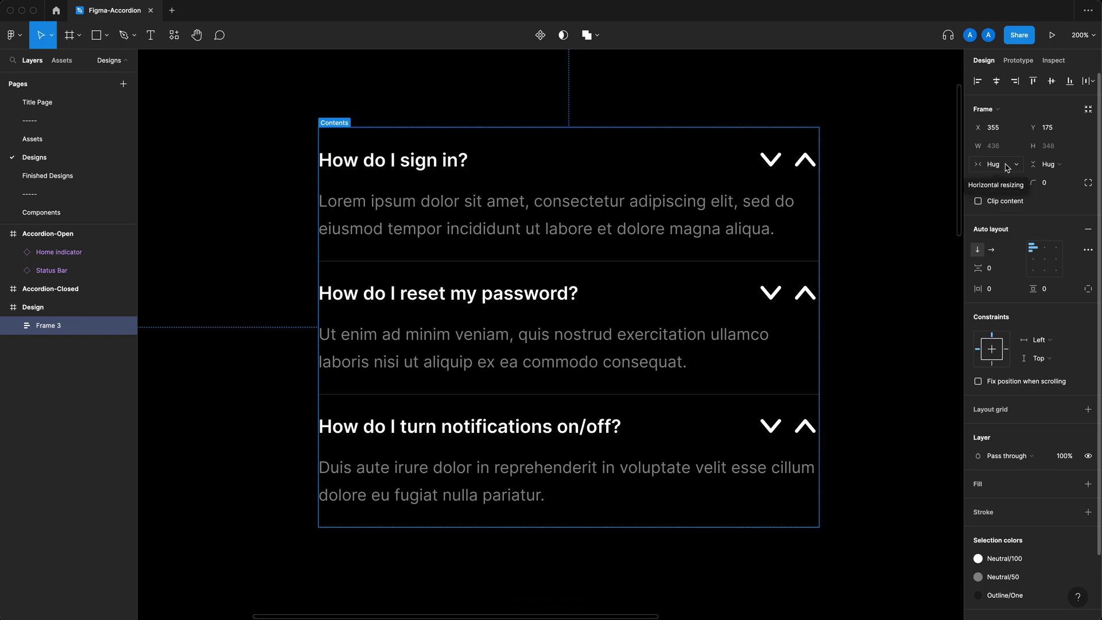
pyautogui.click(1007, 168)
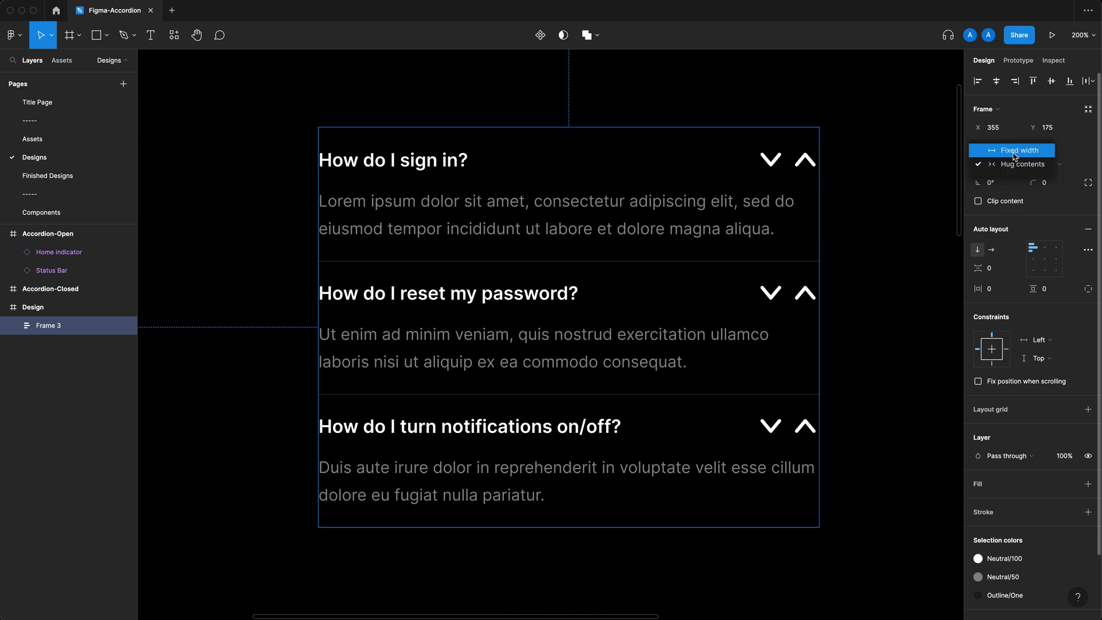
pyautogui.click(1021, 150)
# Set the horizontal resizing of all three accordions inside the new frame to fill container
pyautogui.click(597, 214)
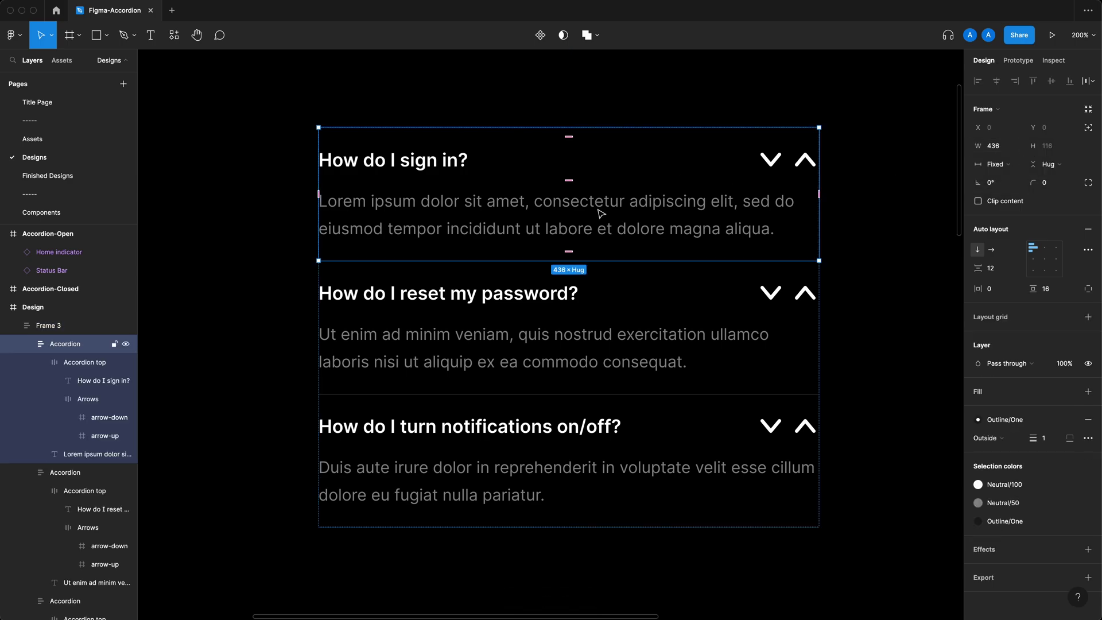
pyautogui.keyDown('shift'); pyautogui.click(616, 317); pyautogui.keyUp('shift')
pyautogui.keyDown('shift'); pyautogui.click(626, 413); pyautogui.keyUp('shift')
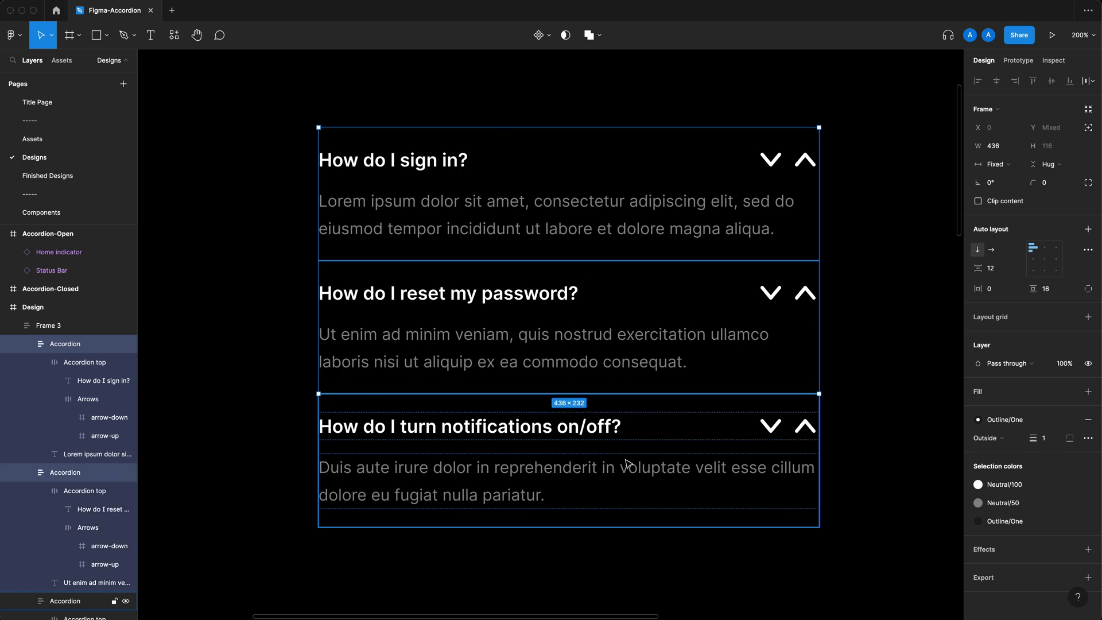
pyautogui.click(1015, 166)
pyautogui.click(1024, 201)
# Narrow the frame holding the accordions to test how they adapt, and undo the resize
pyautogui.hotkey('shift', 'Return')
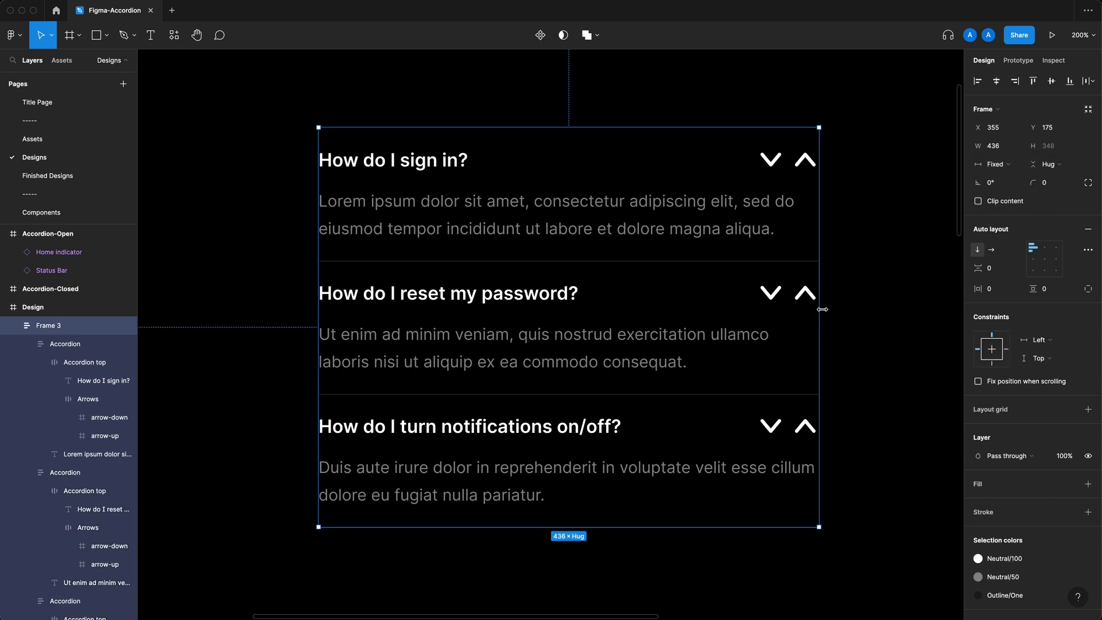
pyautogui.moveTo(822, 310); pyautogui.dragTo(640, 317)
pyautogui.press('super+z')
pyautogui.click(891, 344)
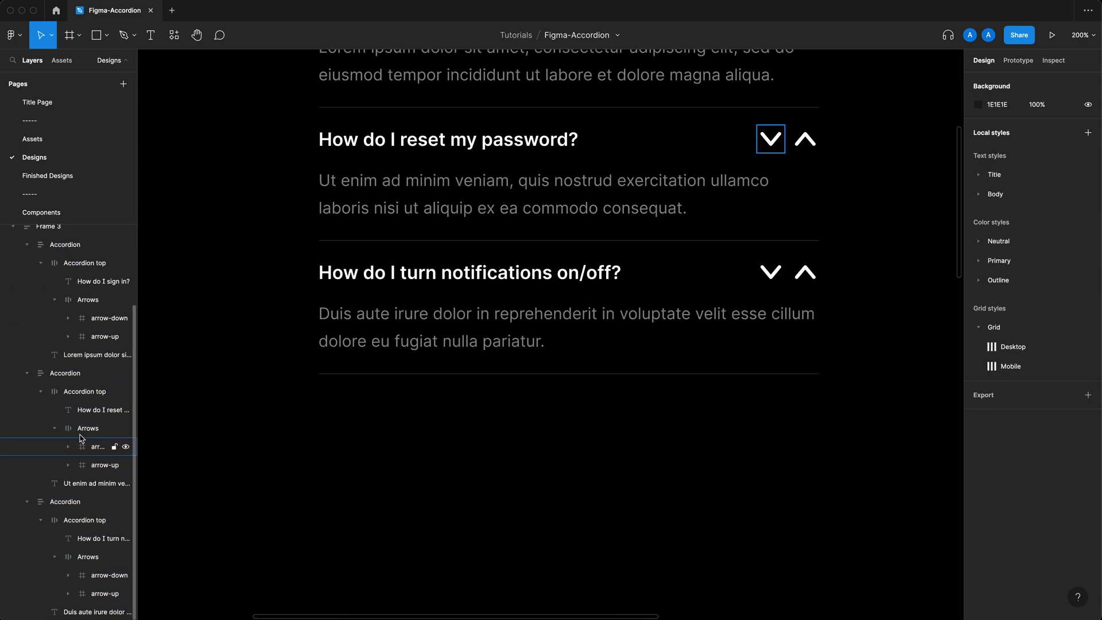
# Hide the body text of the "How do I turn notifications on/off?" and "How do I reset my password?" accordions
pyautogui.scroll(2, 536, 364)
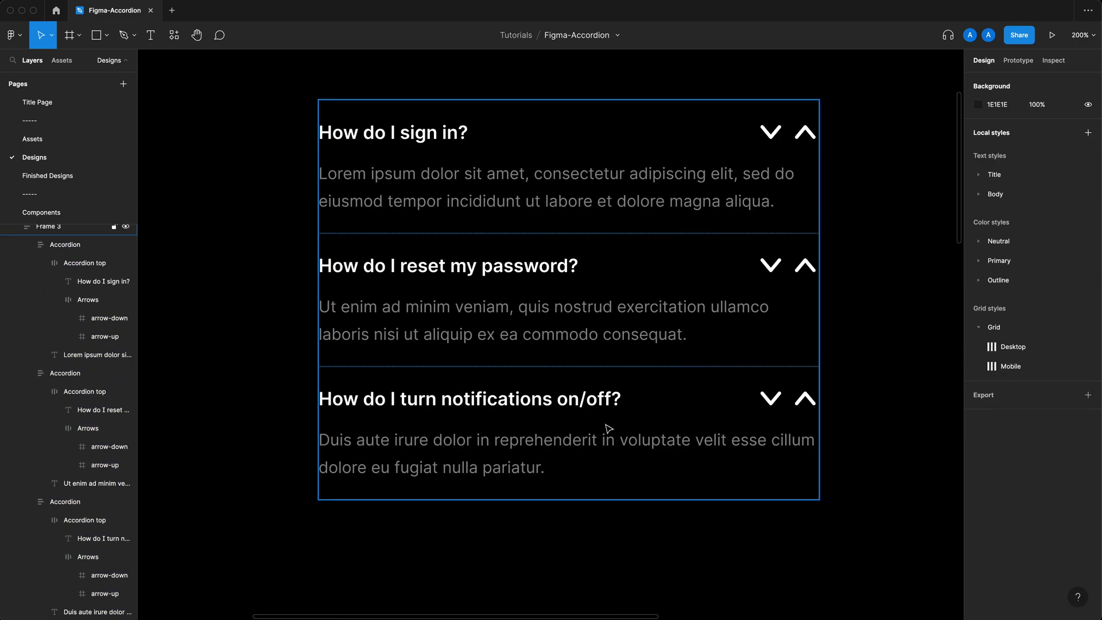
pyautogui.click(518, 446)
pyautogui.click(518, 446)
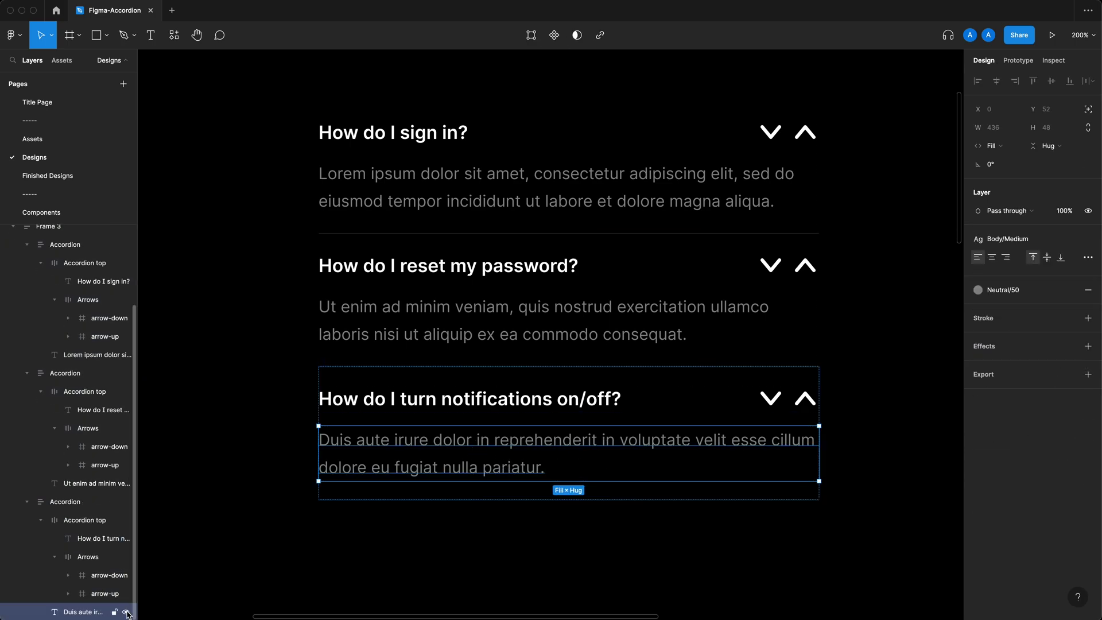
pyautogui.press('super+shift+h')
pyautogui.click(574, 347)
pyautogui.click(125, 484)
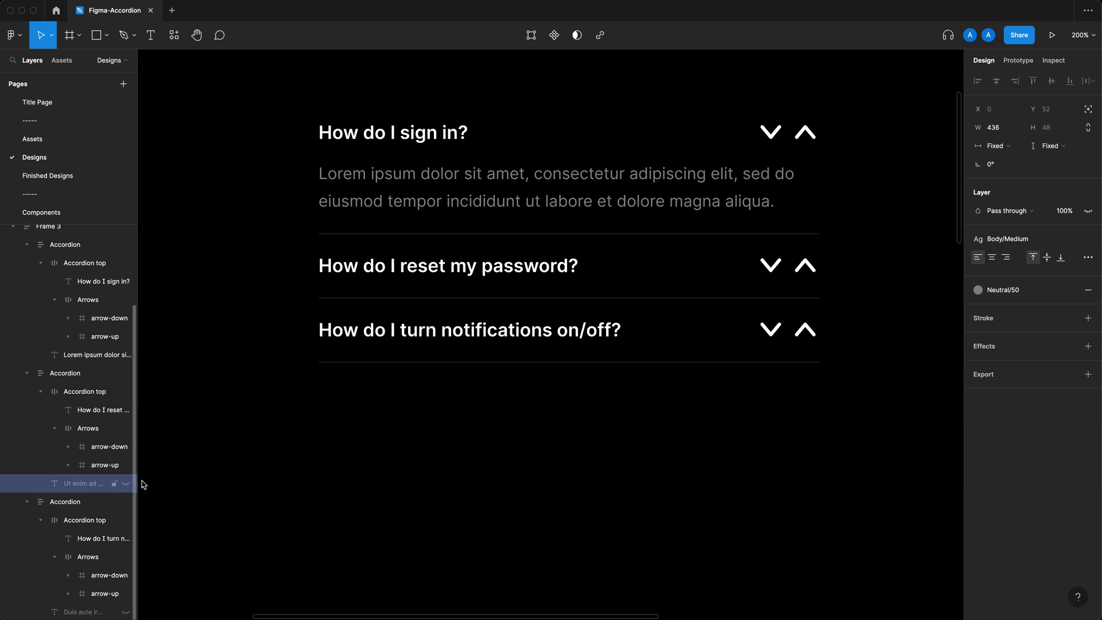
# Hide the up arrows in the second and third accordions and the down arrow in the first accordion
pyautogui.keyDown('super'); pyautogui.click(805, 266); pyautogui.keyUp('super')
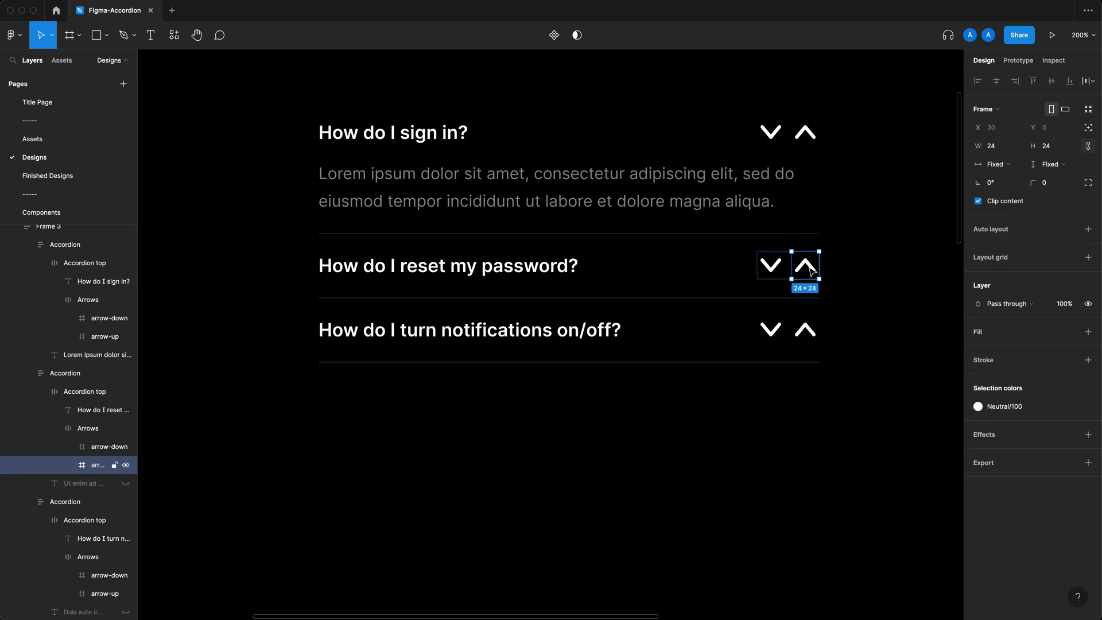
pyautogui.keyDown('shift'); pyautogui.keyDown('super'); pyautogui.click(805, 330); pyautogui.keyUp('super'); pyautogui.keyUp('shift')
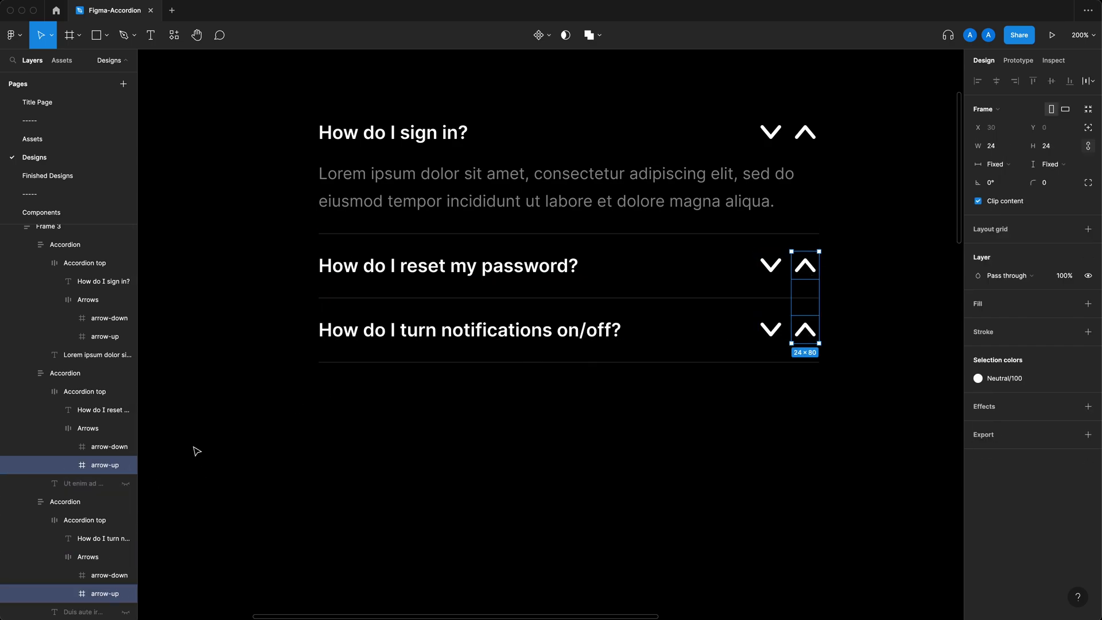
pyautogui.click(125, 466)
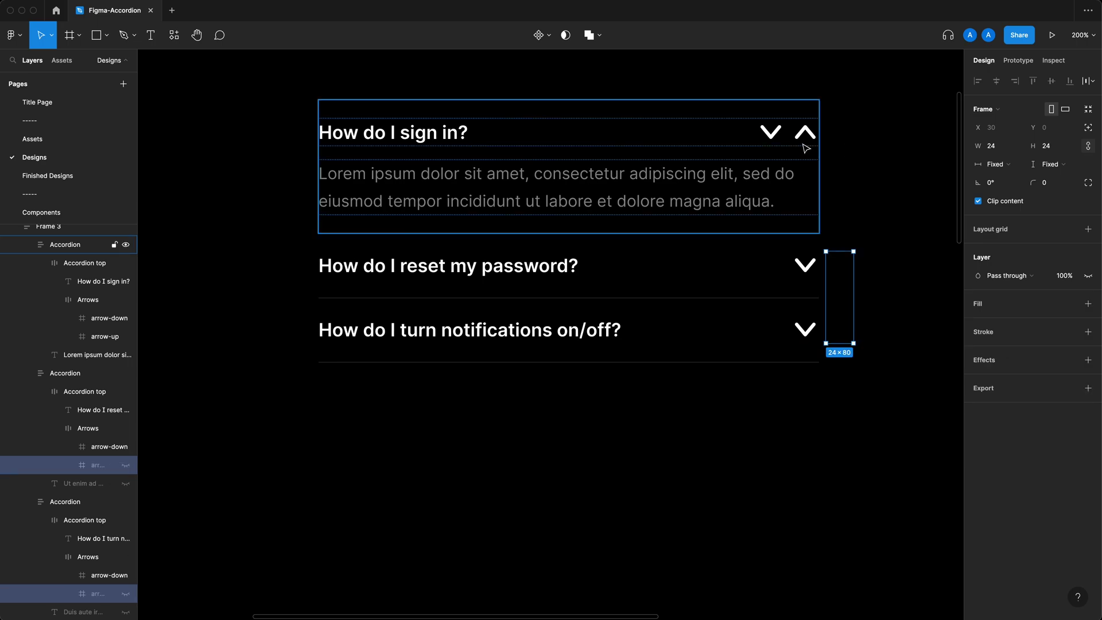
pyautogui.click(770, 135)
pyautogui.doubleClick(780, 140)
pyautogui.click(770, 136)
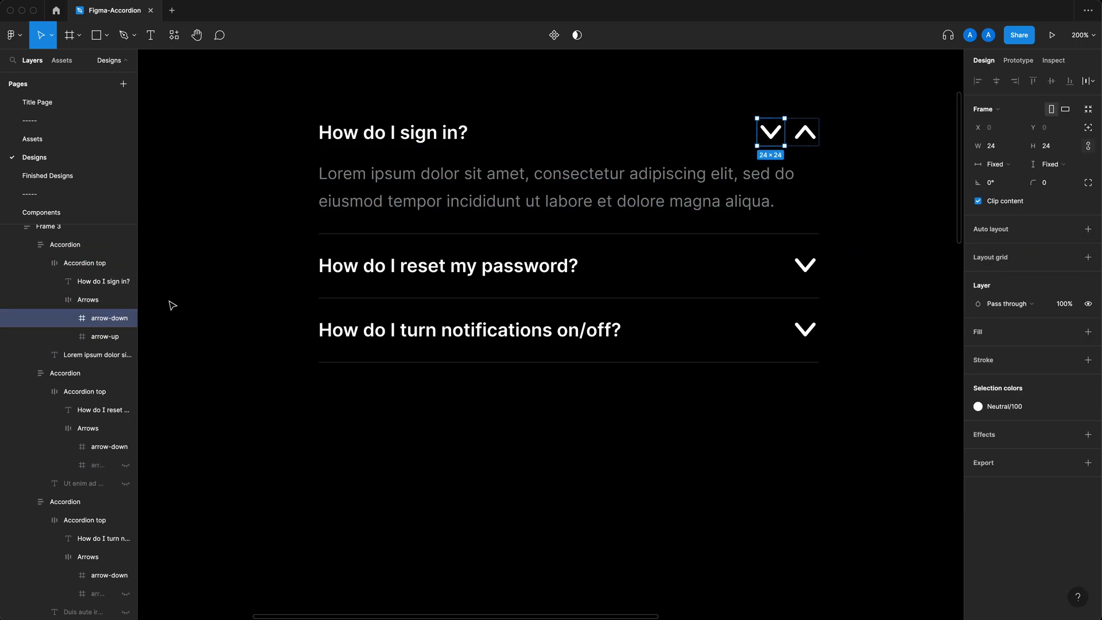
pyautogui.click(126, 318)
# Rename the frame holding the three accordions as "Accordions"
pyautogui.hotkey('shift', '0')
pyautogui.click(555, 255)
pyautogui.press('super+r')
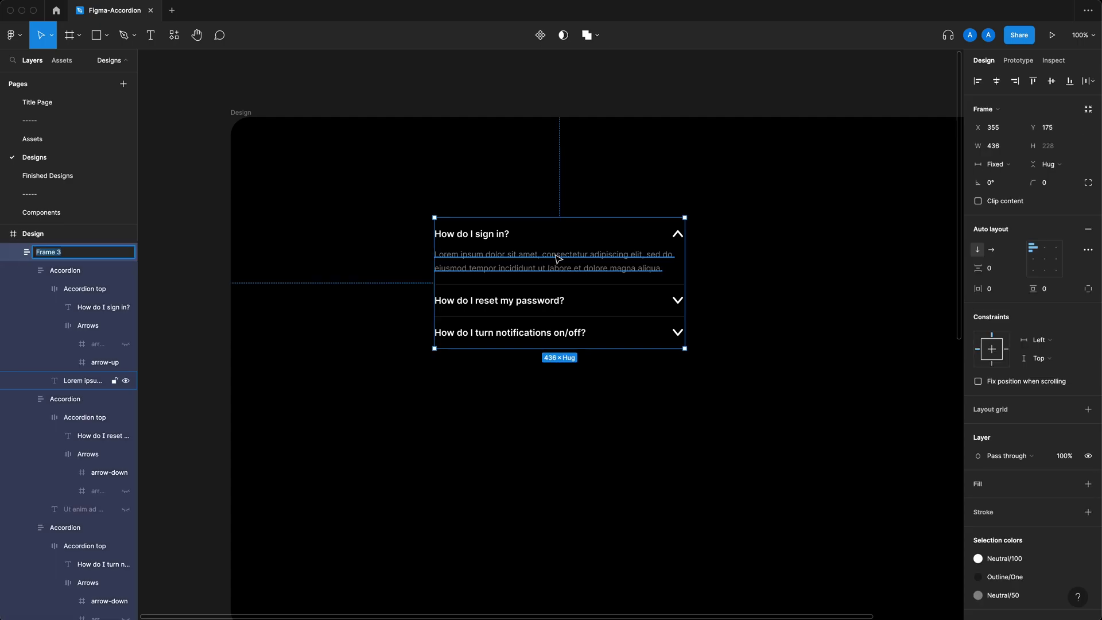
pyautogui.write('Accordions')
pyautogui.press('Return')
pyautogui.click(626, 389)
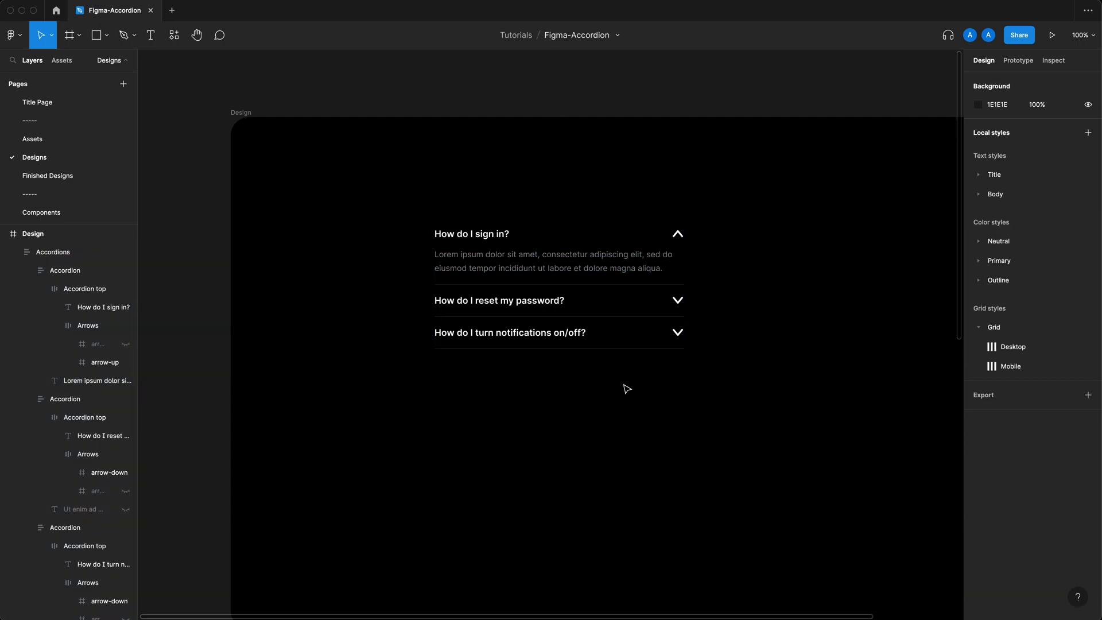
# Show the layout grids, and reposition and widen the Accordions frame to 496 to fit the columns of the Design frame
pyautogui.scroll(1, 706, 389)
pyautogui.moveTo(552, 266); pyautogui.dragTo(415, 191)
pyautogui.moveTo(548, 232); pyautogui.dragTo(554, 201)
pyautogui.hotkey('ctrl', 'g')
pyautogui.moveTo(393, 201); pyautogui.dragTo(390, 203)
pyautogui.moveTo(547, 247); pyautogui.dragTo(580, 248)
pyautogui.click(709, 296)
# Place the Accordions list in the Accordion-Closed mobile frame at X 20, Y 79, and narrow it to 353 to fit the grid
pyautogui.scroll(-8, 709, 296)
pyautogui.scroll(-5, 629, 368)
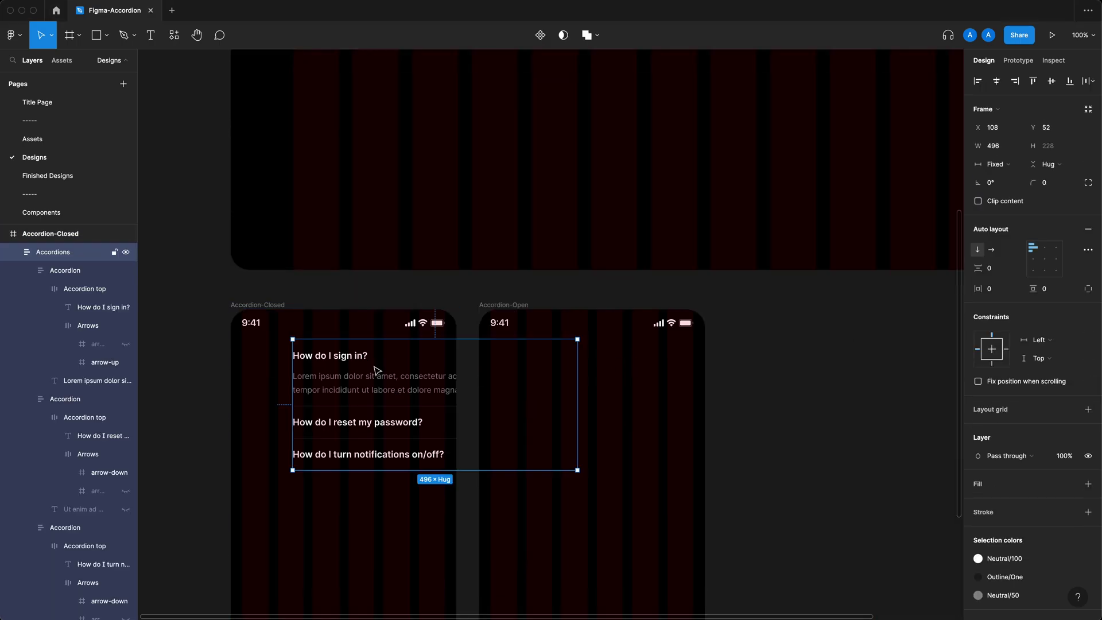
pyautogui.moveTo(377, 370); pyautogui.dragTo(327, 386)
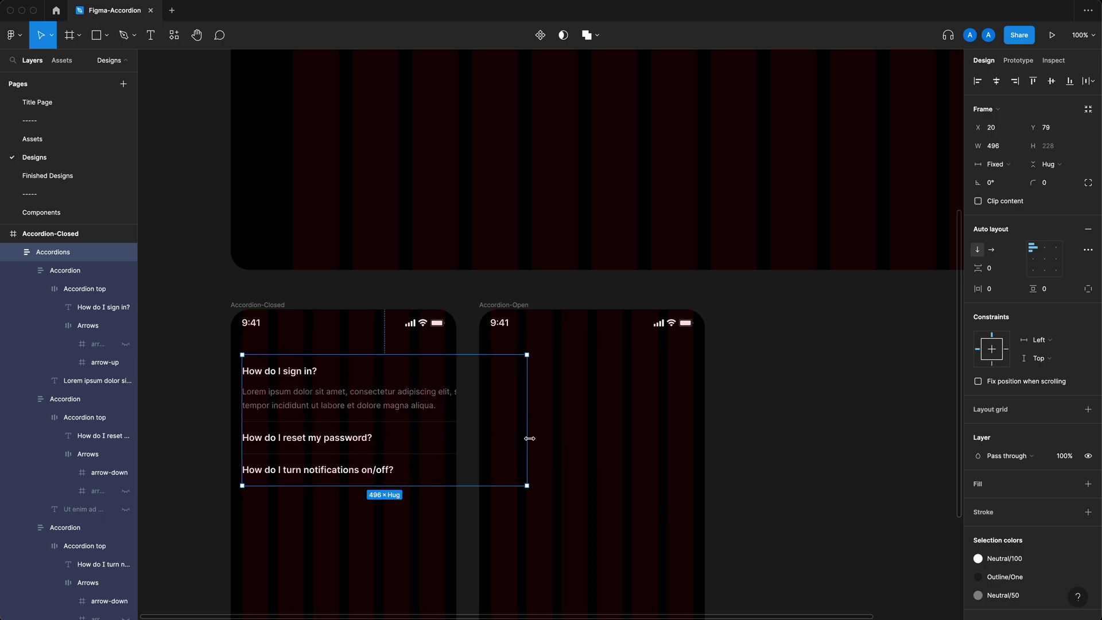
pyautogui.moveTo(529, 439); pyautogui.dragTo(446, 438)
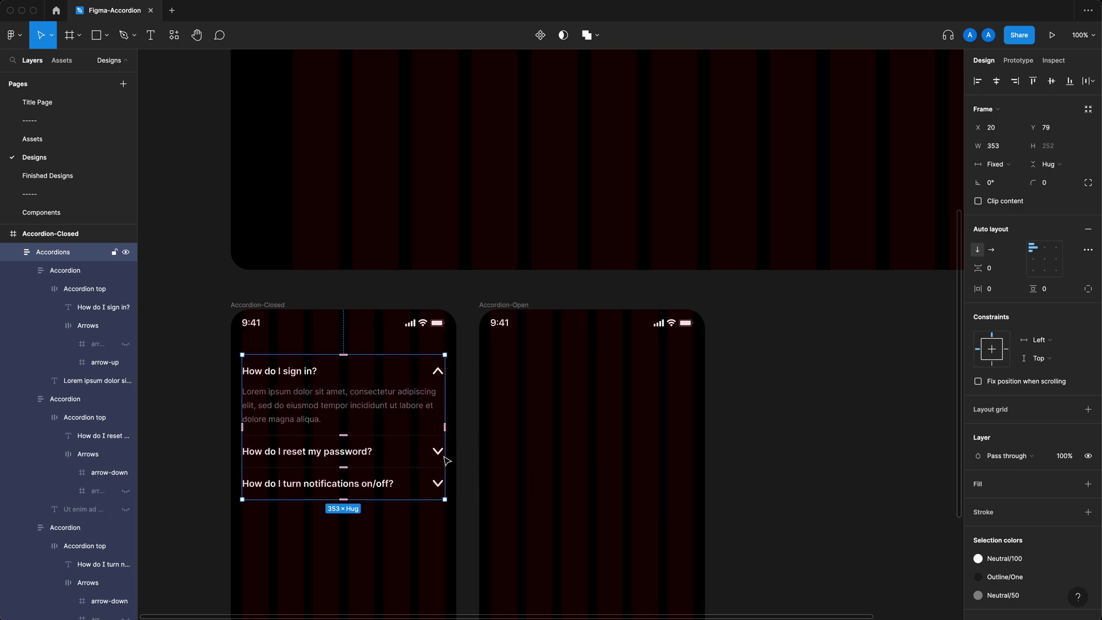
# Paste a copy of the Accordions list into the Accordion-Open mobile frame
pyautogui.click(516, 306)
pyautogui.press('super+v')
pyautogui.click(780, 391)
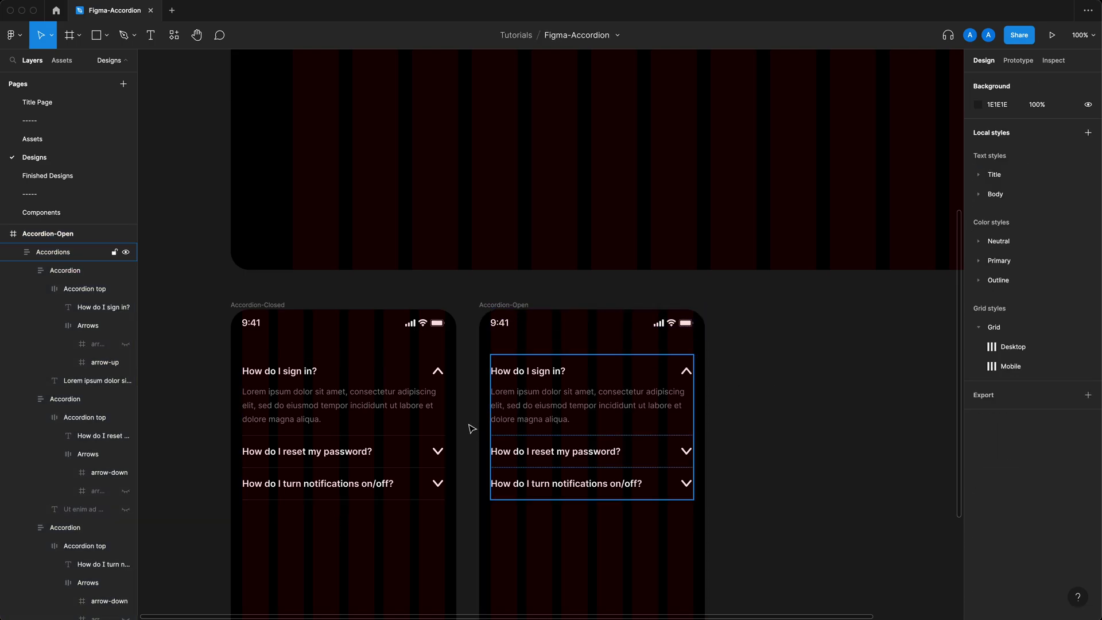
# Collapse the first accordion in the Accordion-Closed frame by hiding its body text and up arrow and showing its down arrow
pyautogui.keyDown('ctrl'); pyautogui.click(434, 413); pyautogui.keyUp('ctrl')
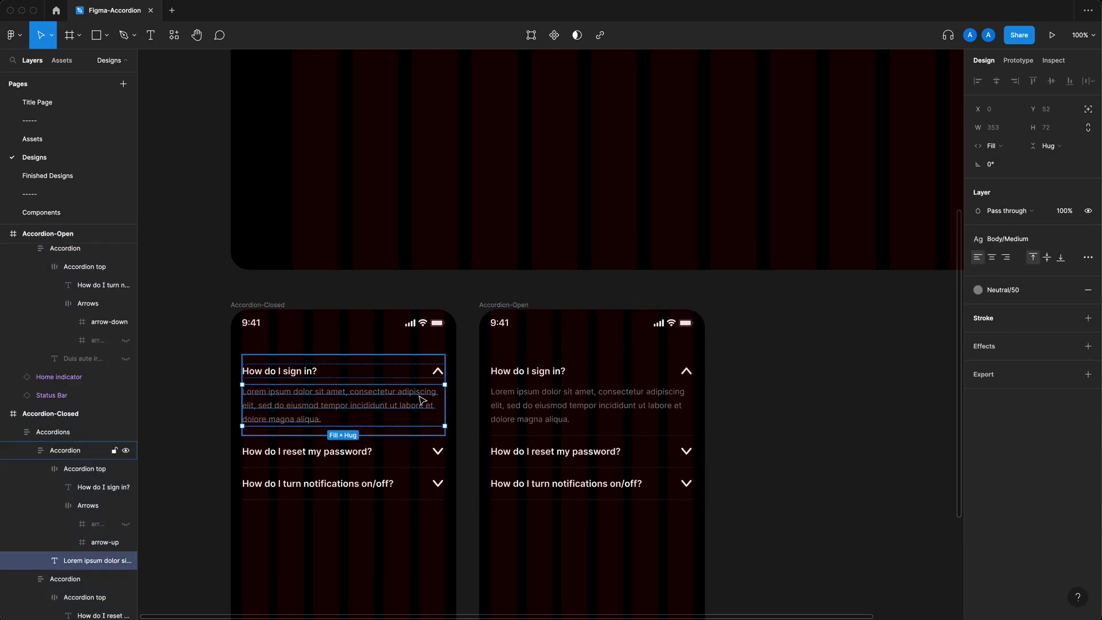
pyautogui.click(126, 560)
pyautogui.doubleClick(440, 371)
pyautogui.click(126, 542)
pyautogui.click(125, 523)
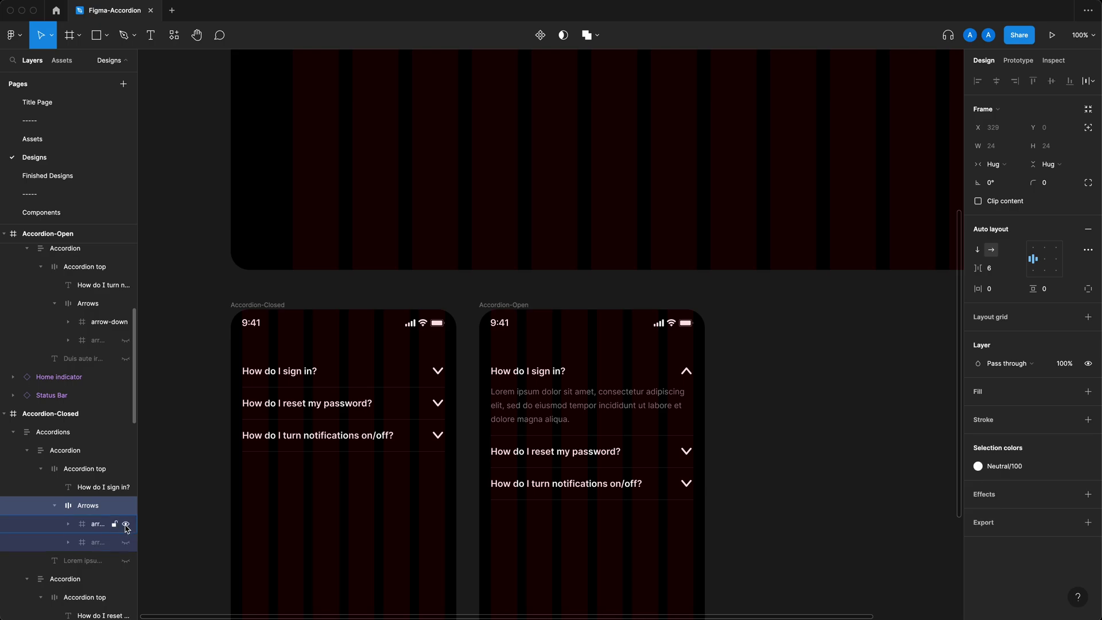